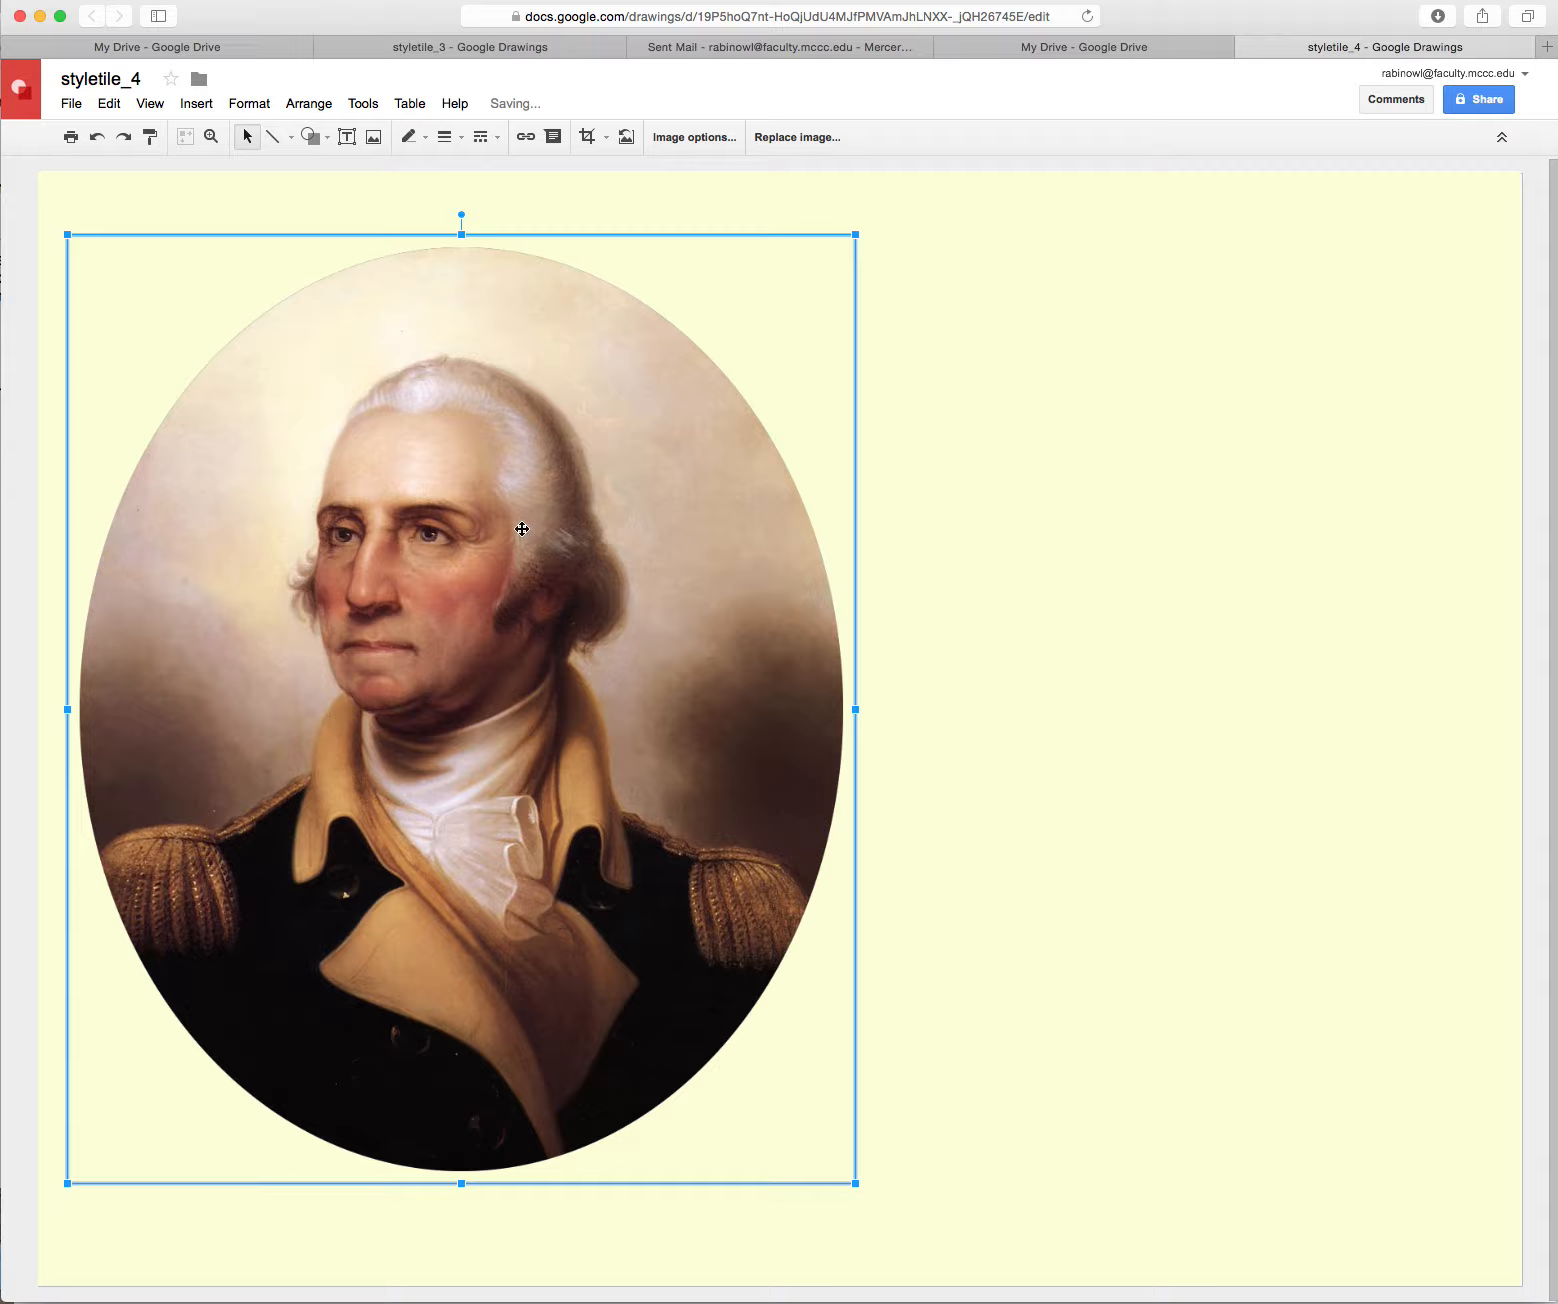
Nudge the oval Washington portrait slightly left on the pale-yellow page
left_click_drag(535, 539, 530, 545)
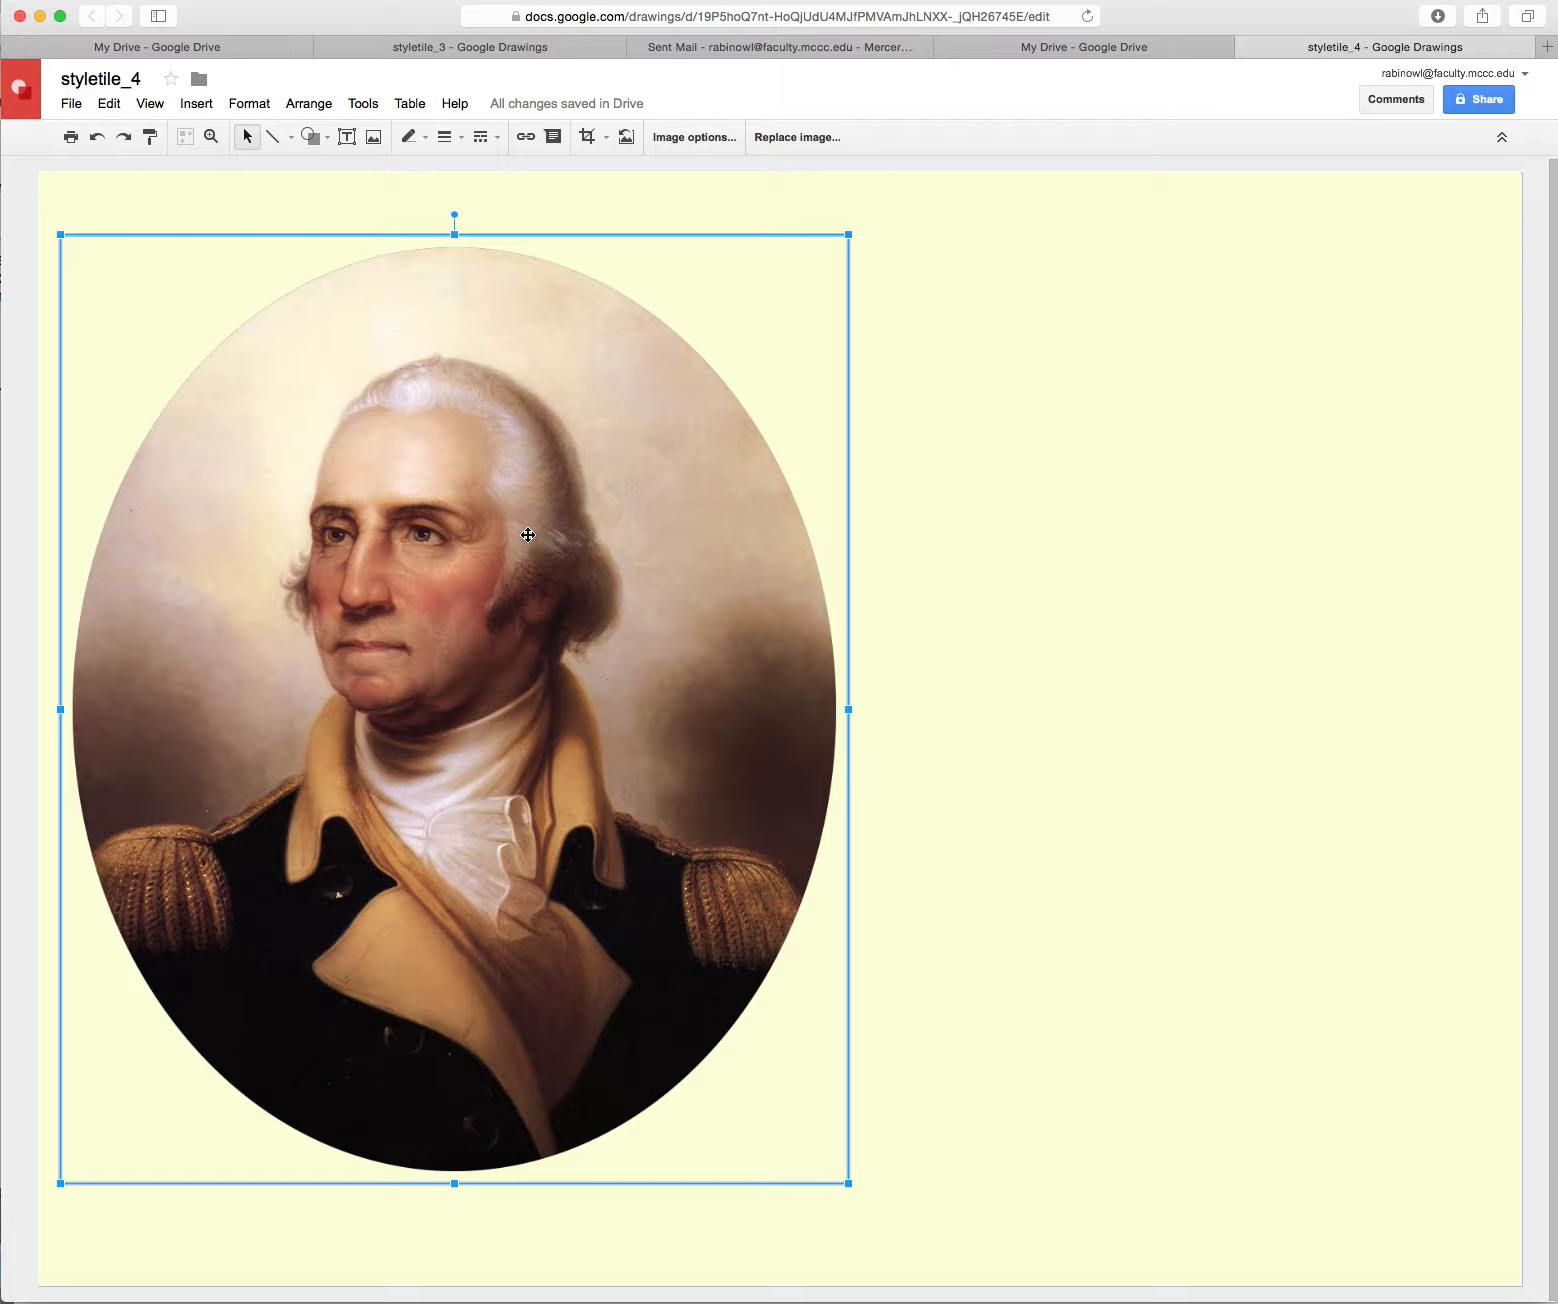
Search images for 'colonial pattern' and insert the Sarong batik pattern image
left_click(374, 137)
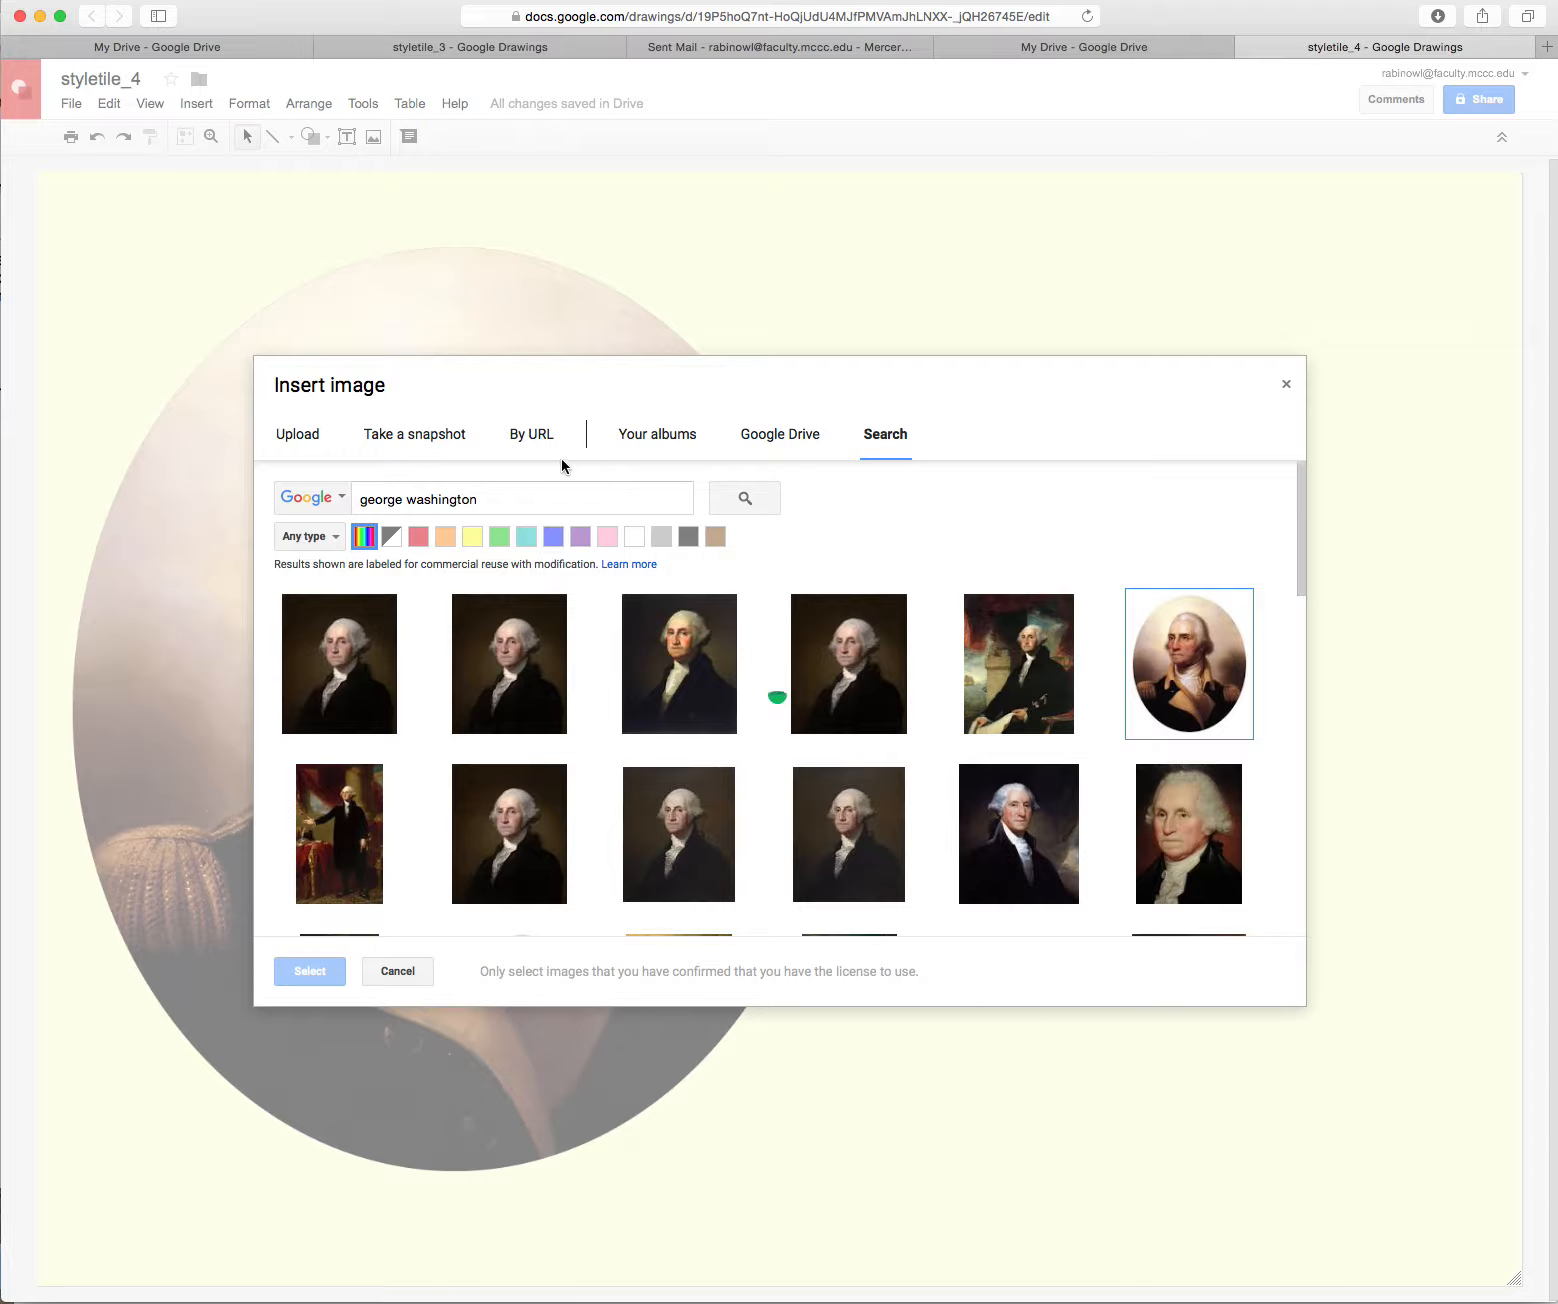
left_click_drag(486, 500, 342, 495)
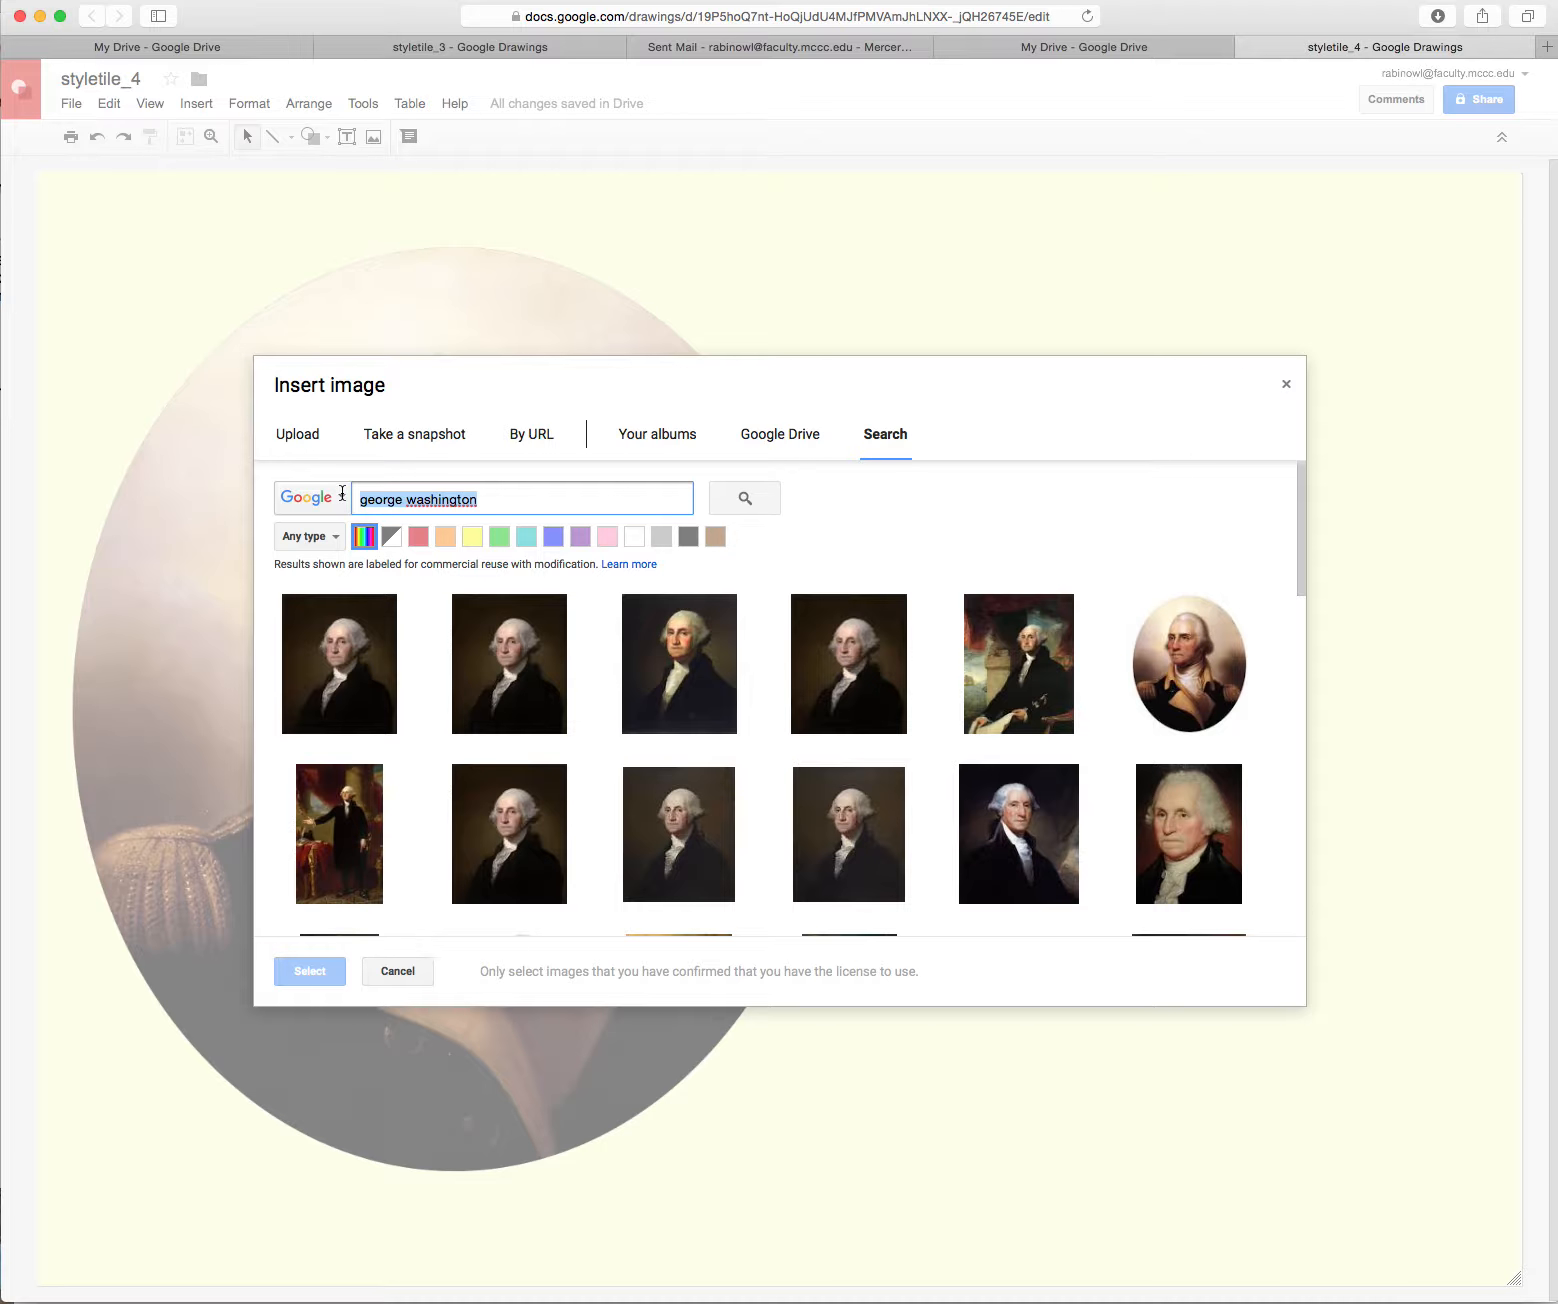
type("colonial pattern")
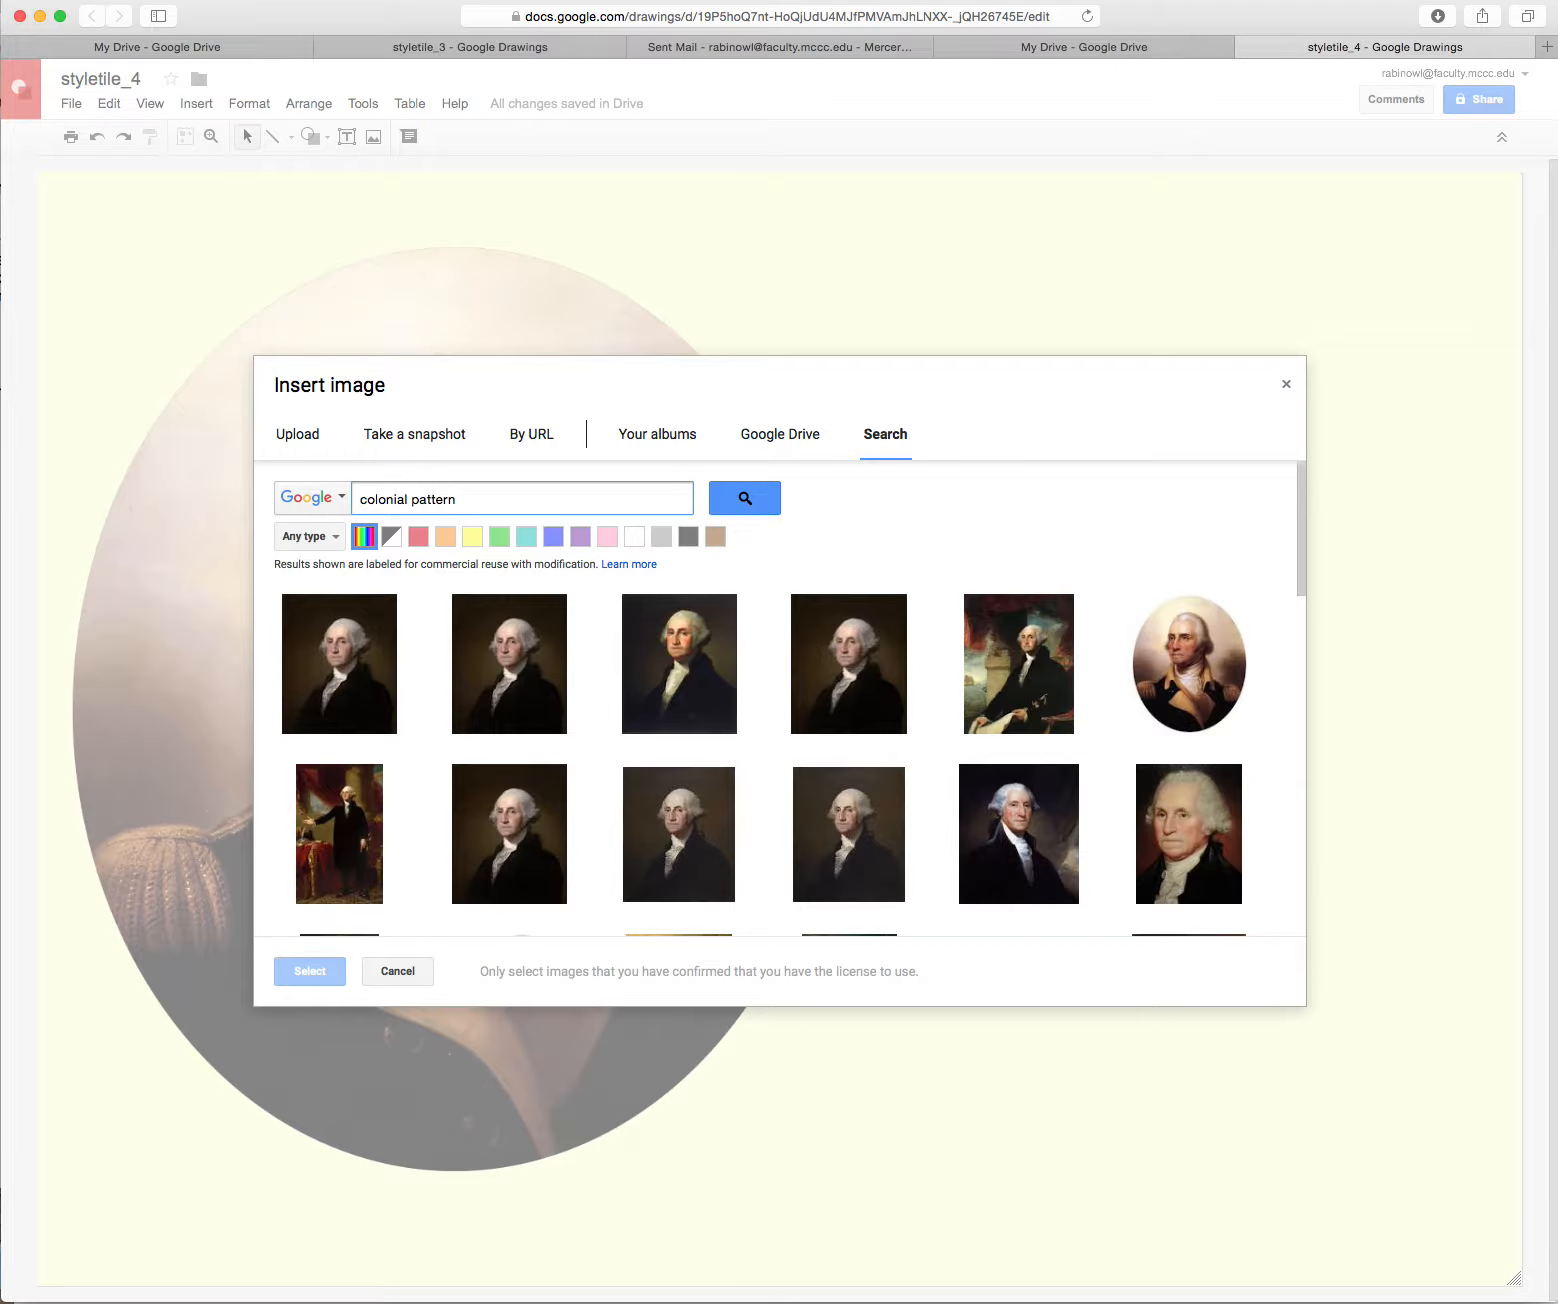
key("Return")
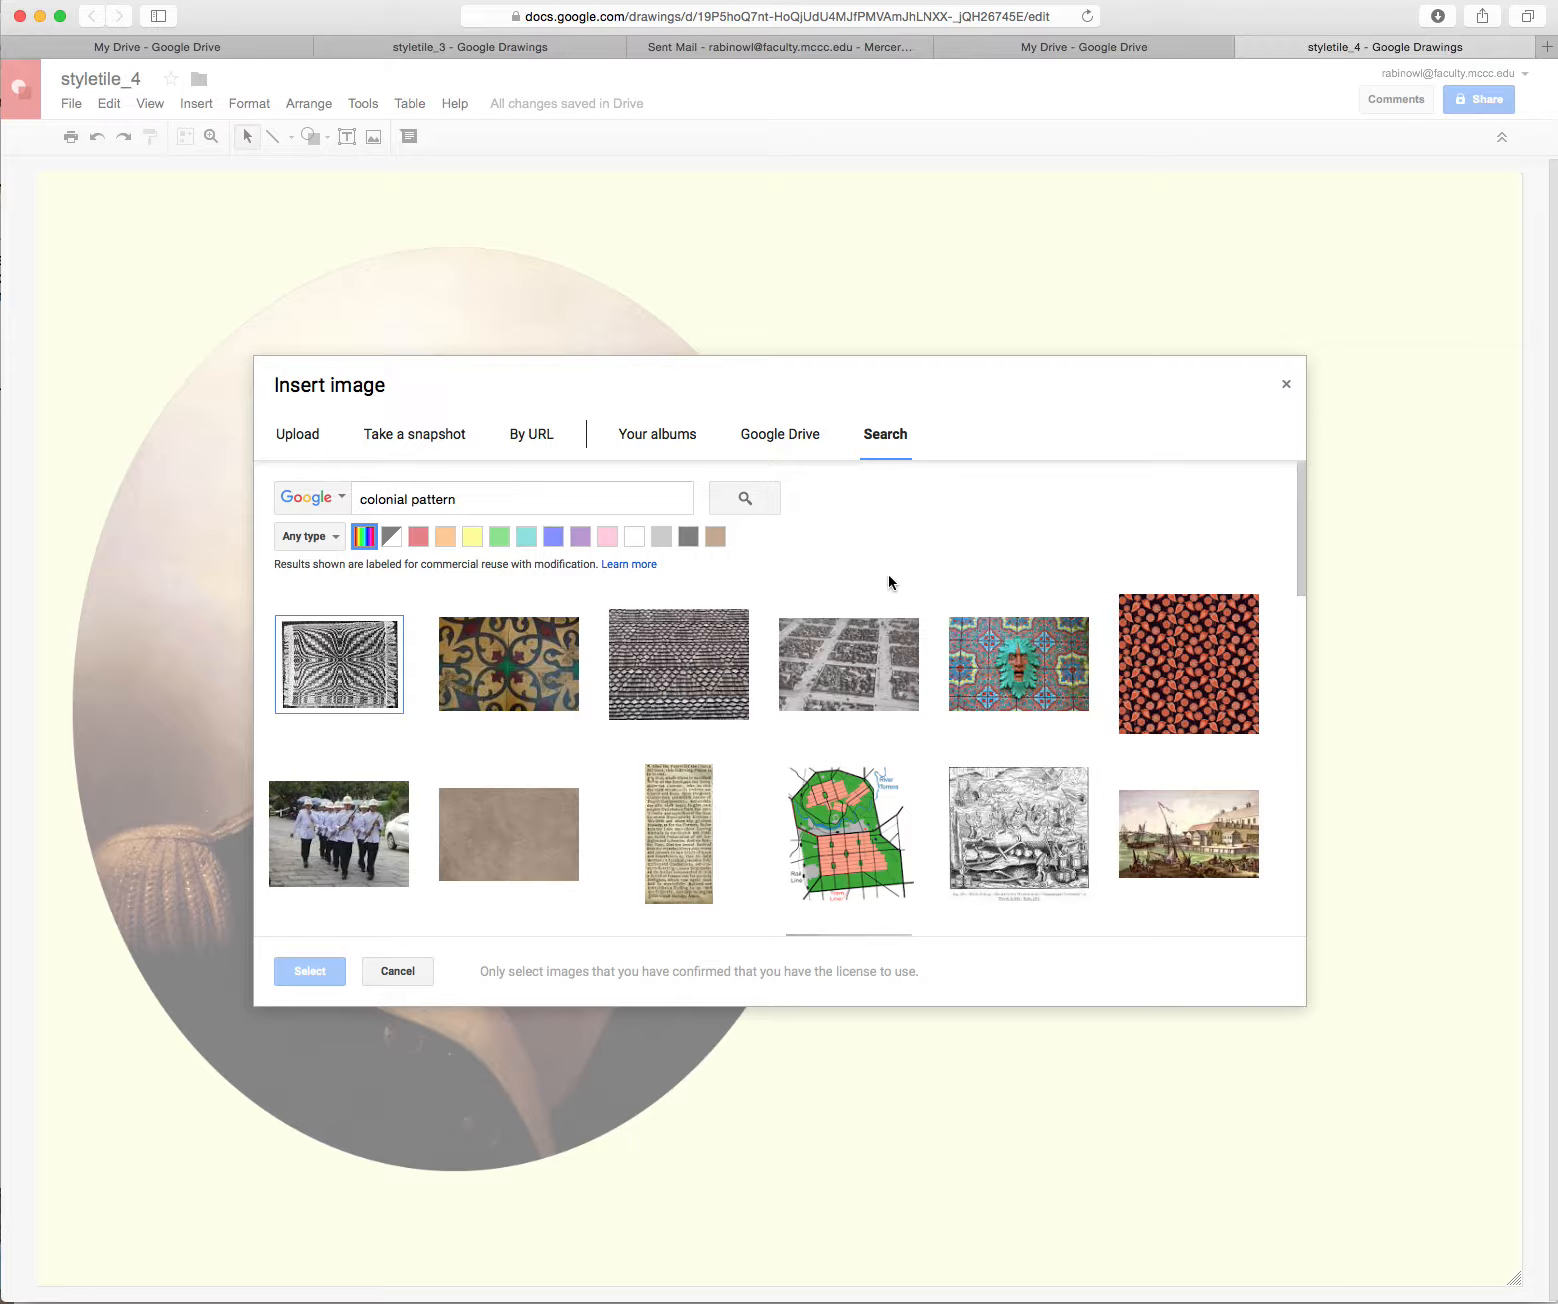
left_click_drag(1301, 556, 1303, 703)
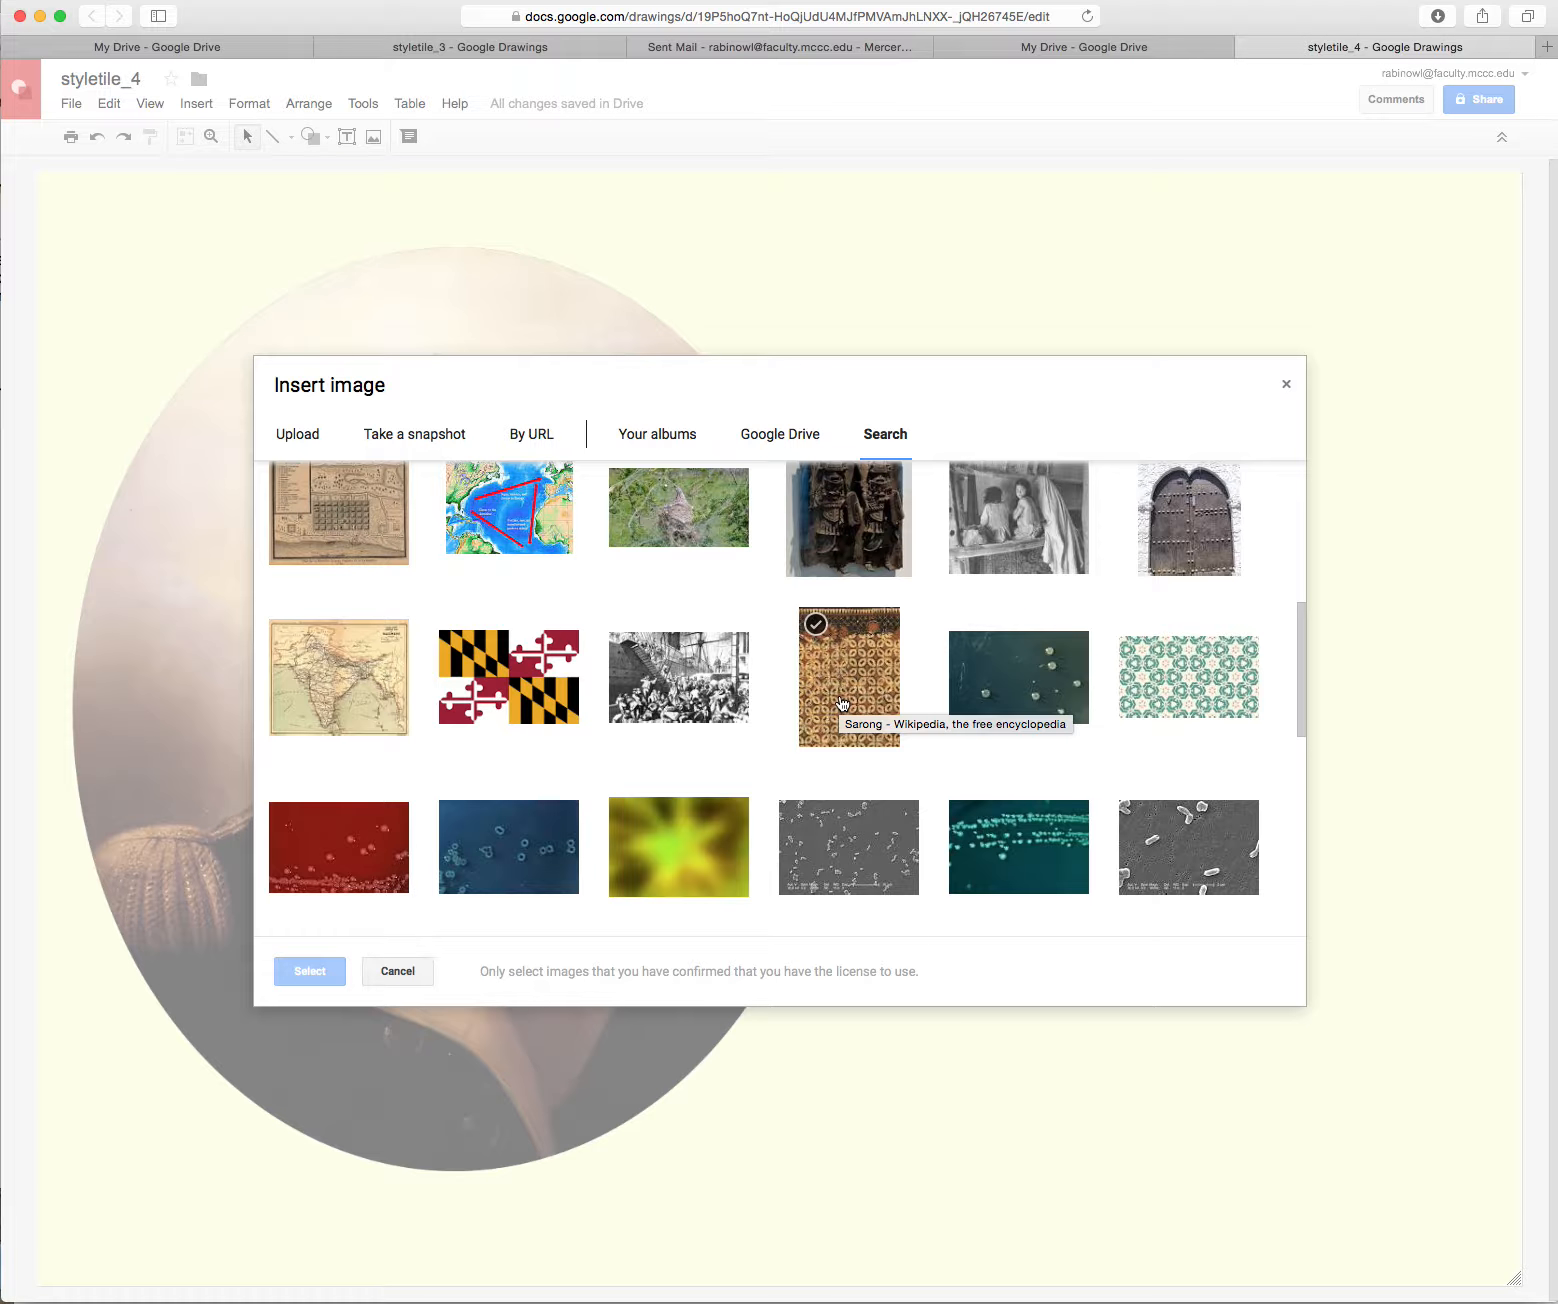
left_click(842, 704)
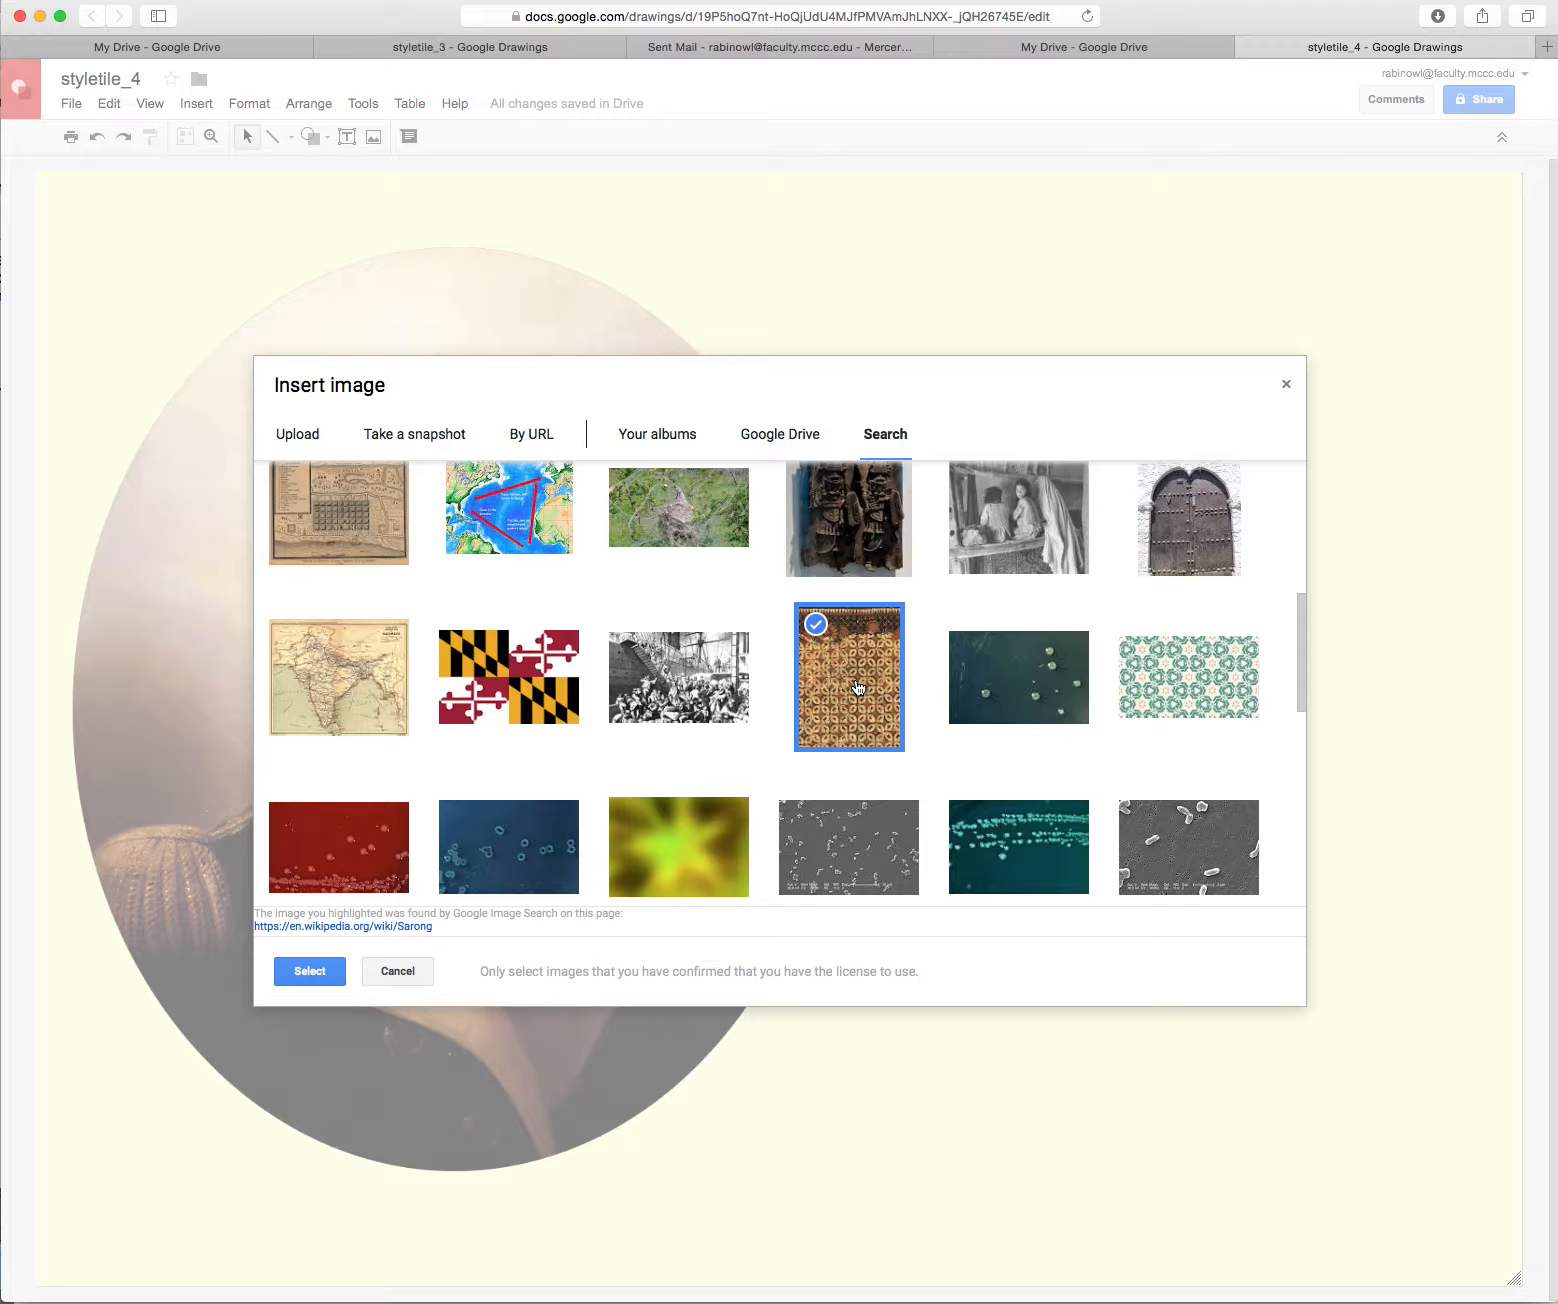
left_click(310, 972)
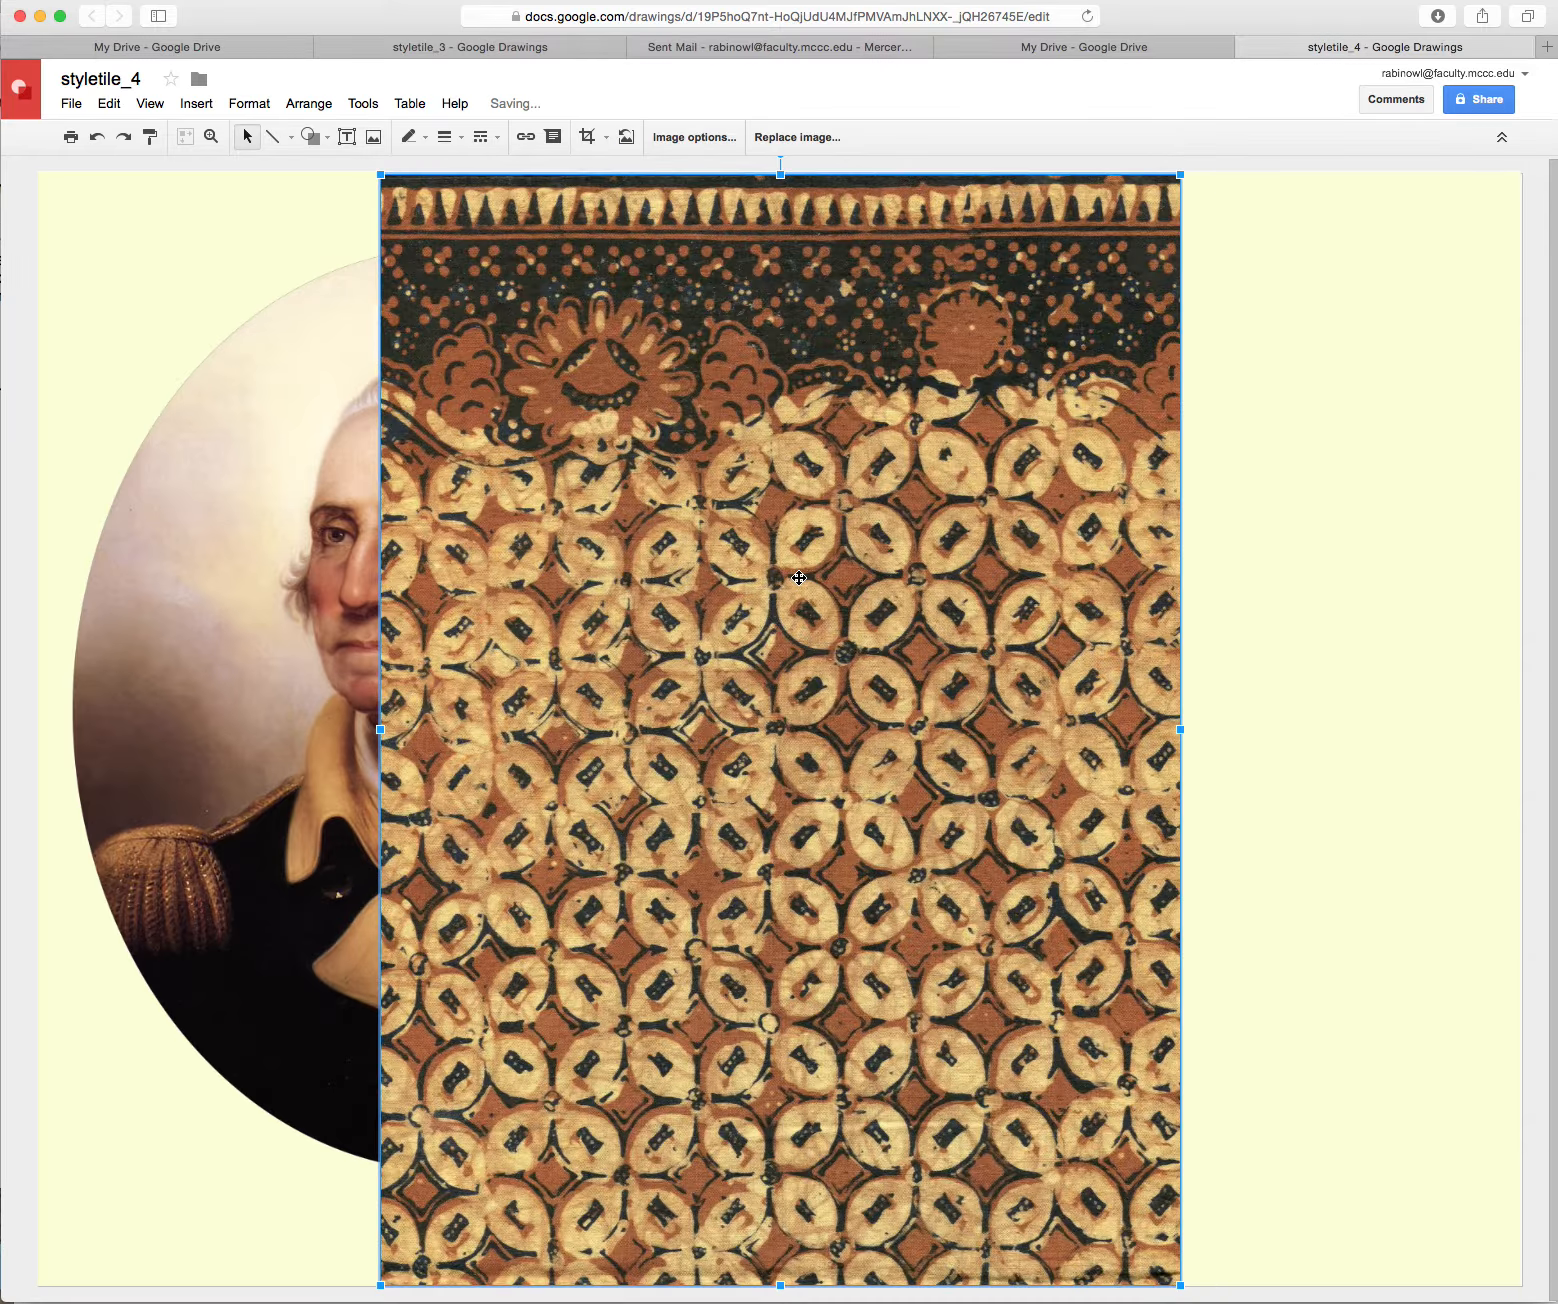
Move the batik image to the page's left edge and send it backward behind the portrait
left_click_drag(948, 590, 604, 585)
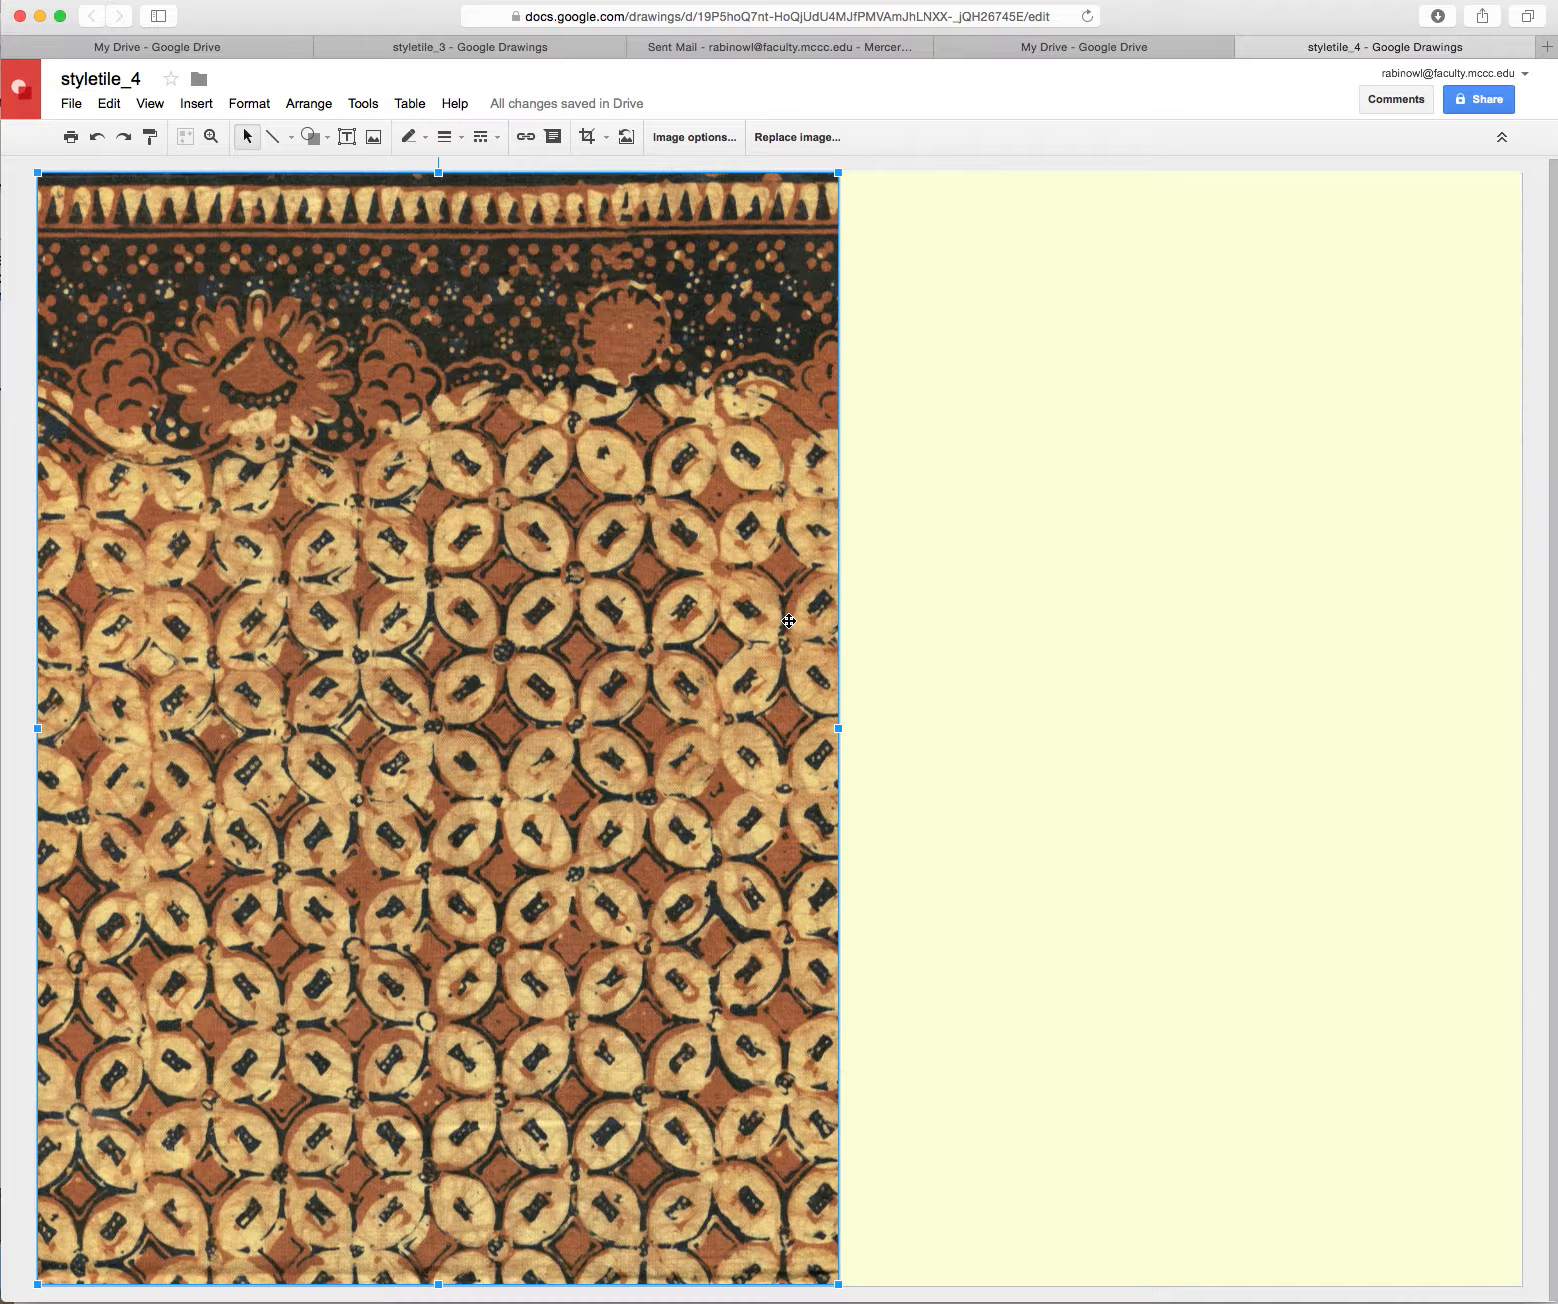
right_click(657, 562)
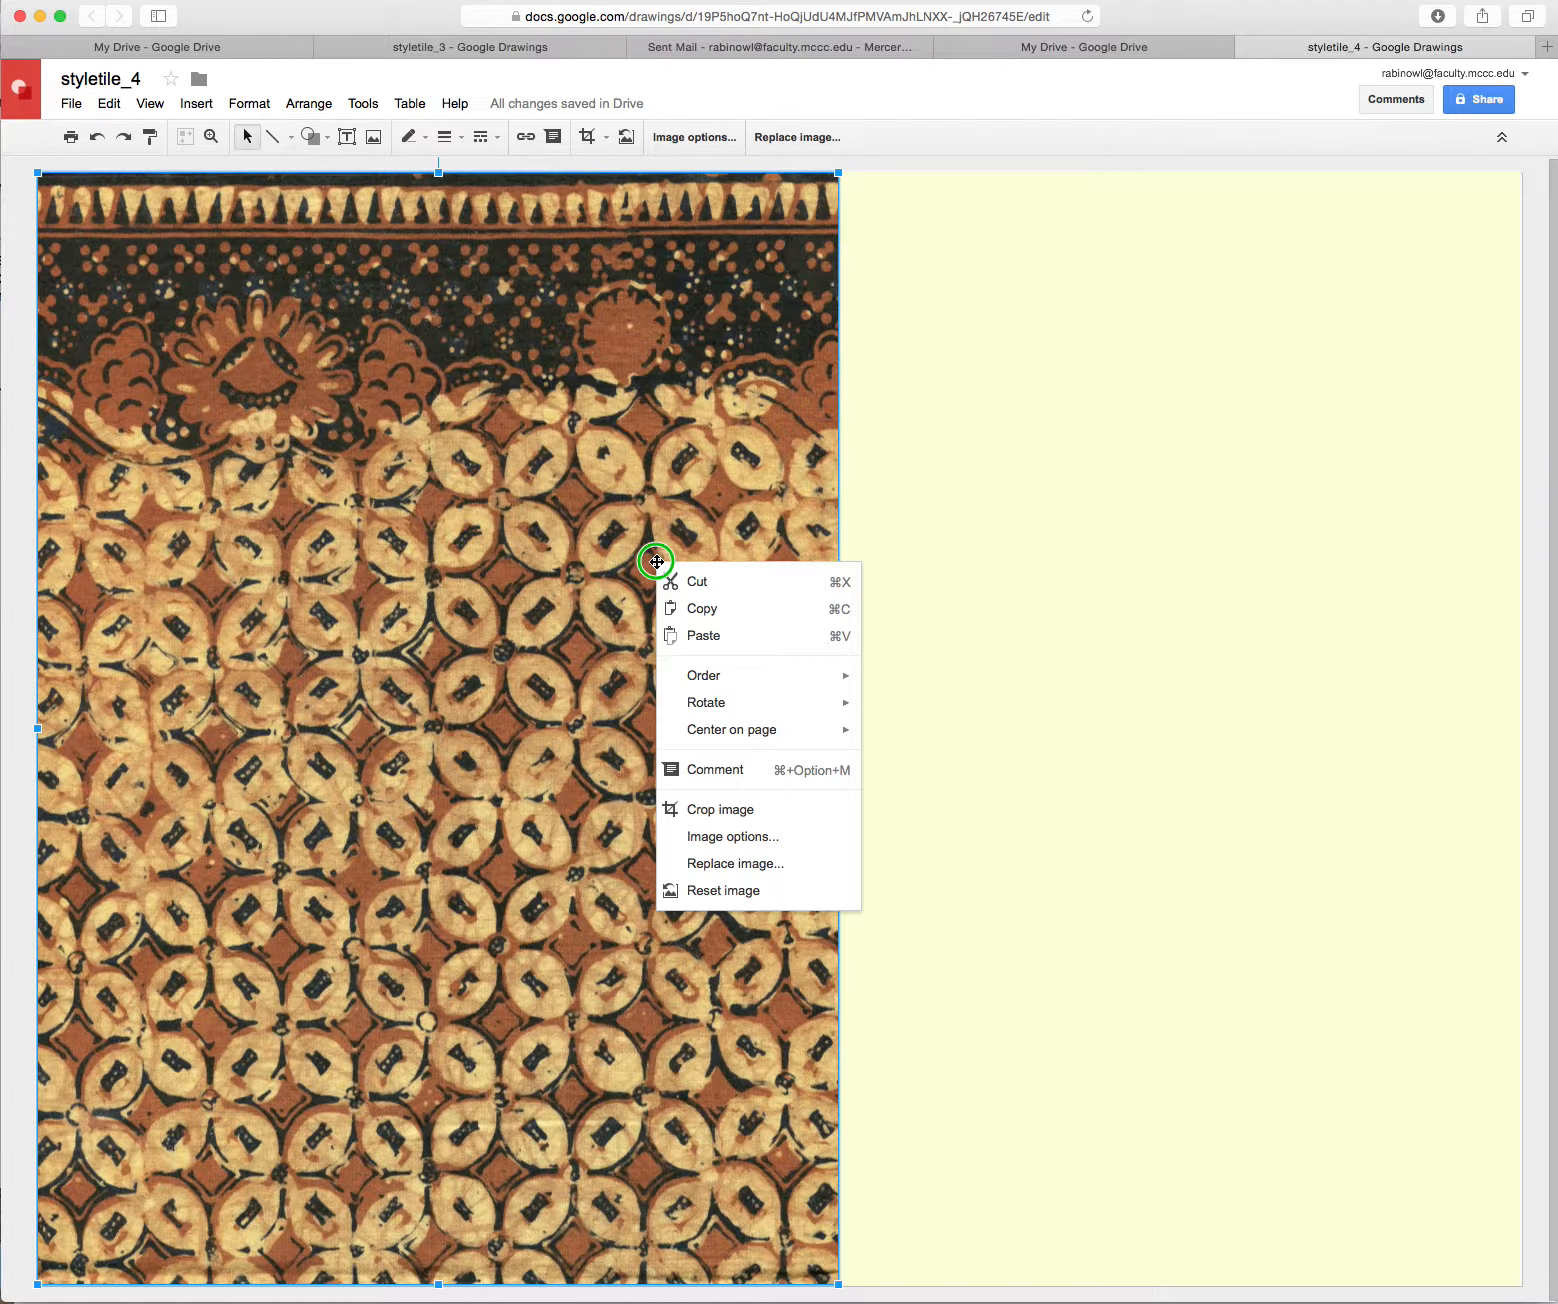
mouse_move(737, 686)
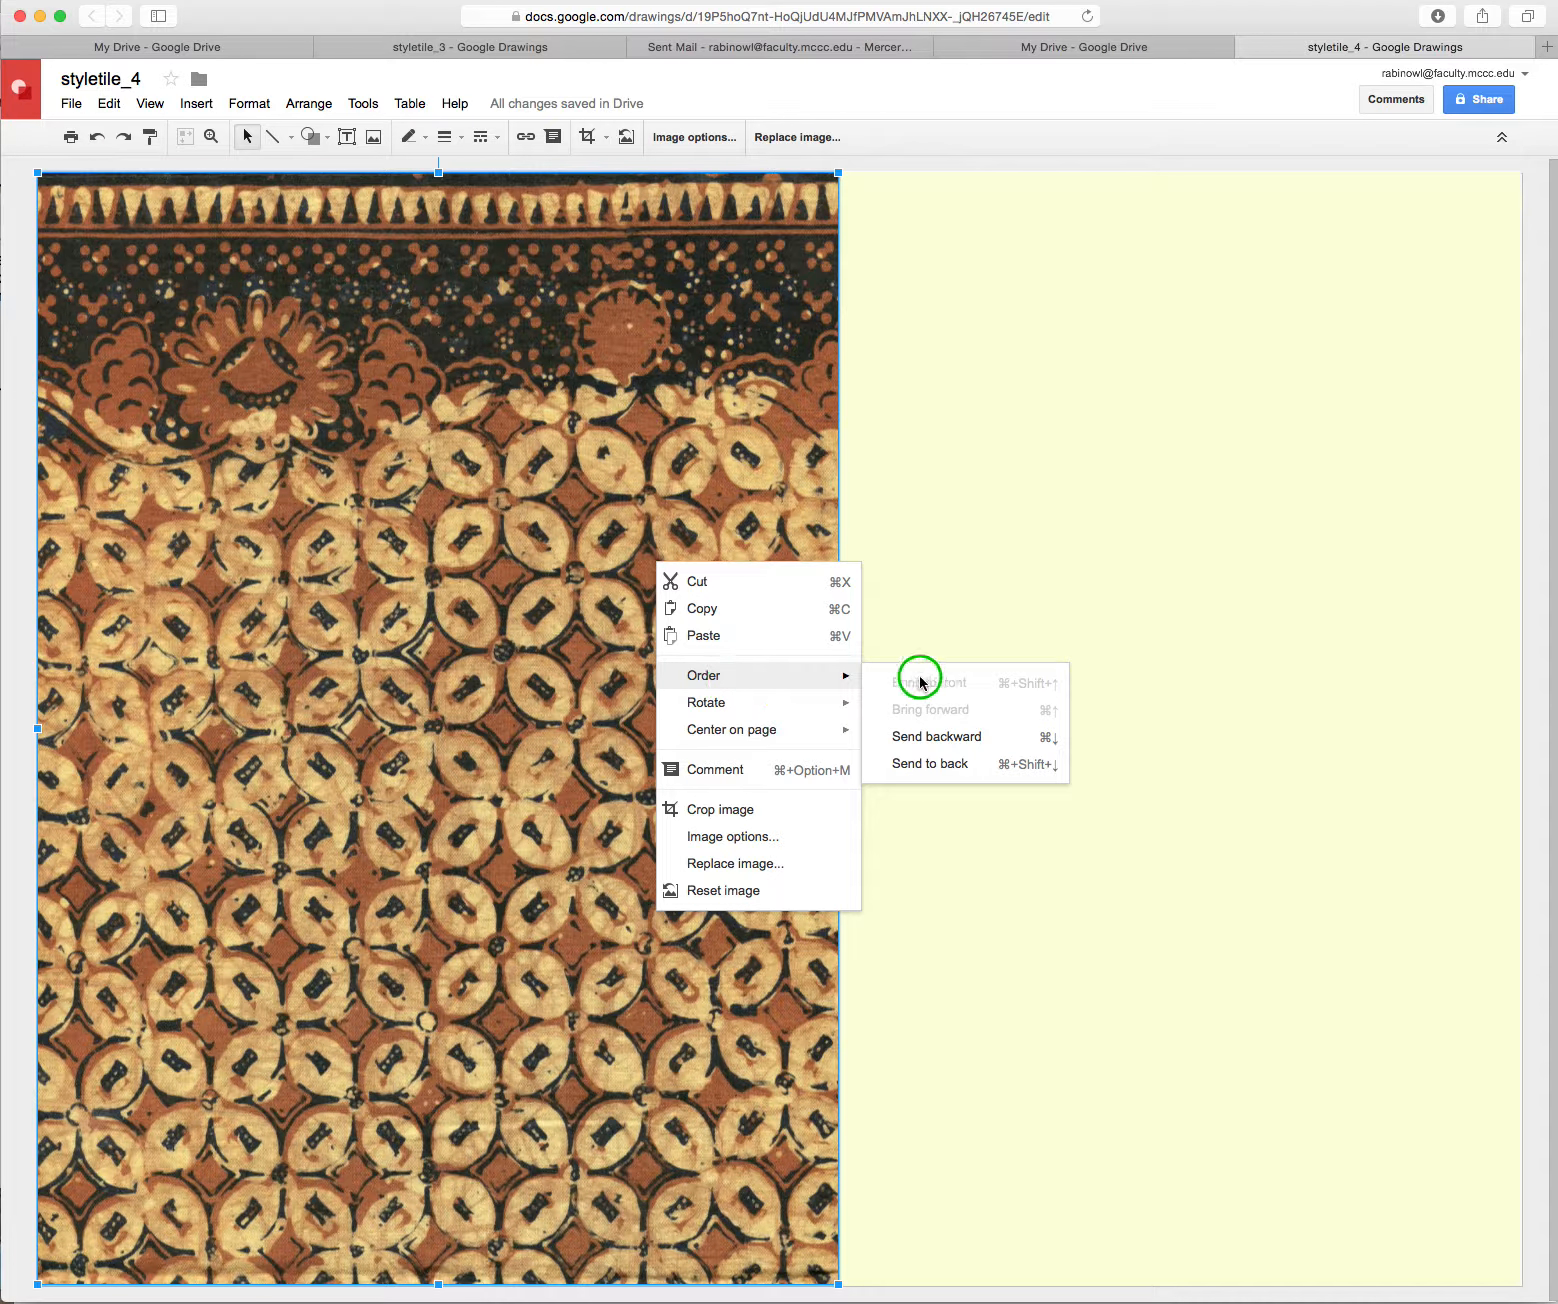
left_click(966, 738)
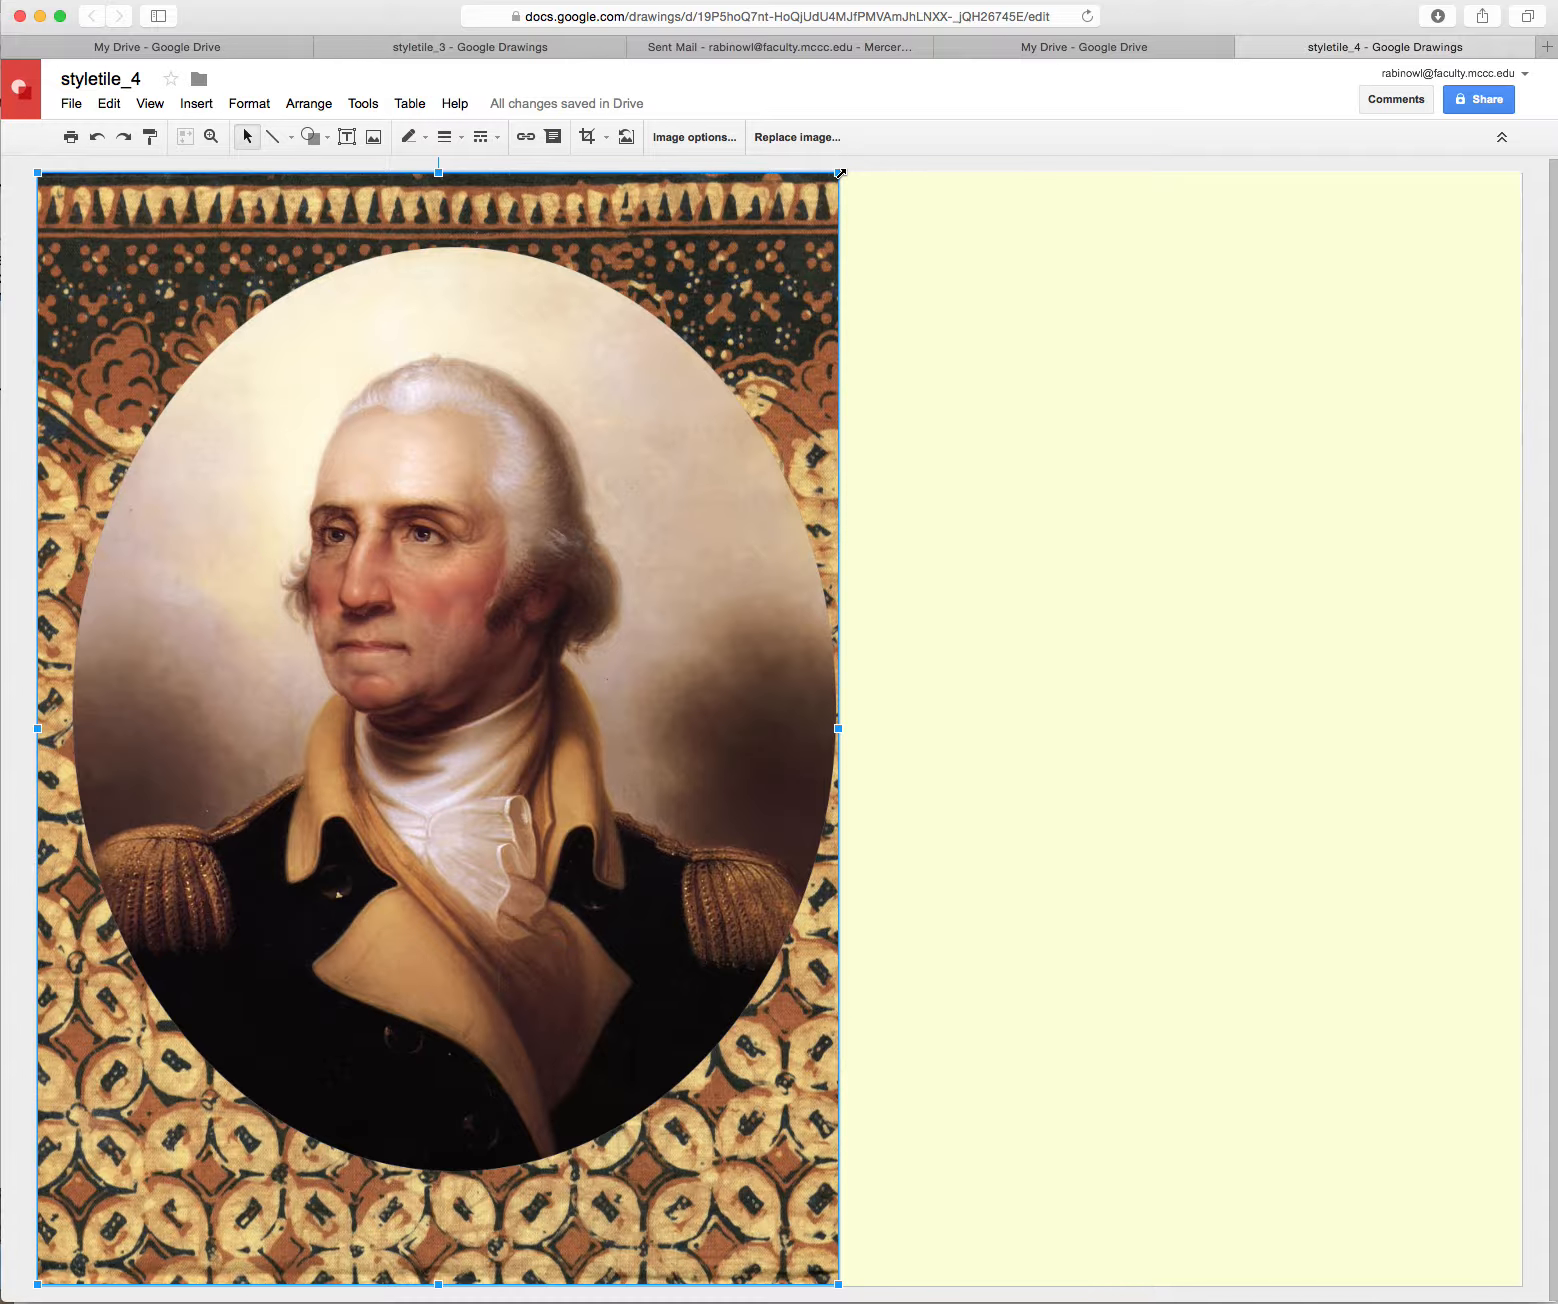
Try raising the portrait, undo that move, and shift the batik backdrop upward instead
left_click_drag(838, 172, 871, 117)
scroll(1161, 524, "up", 1)
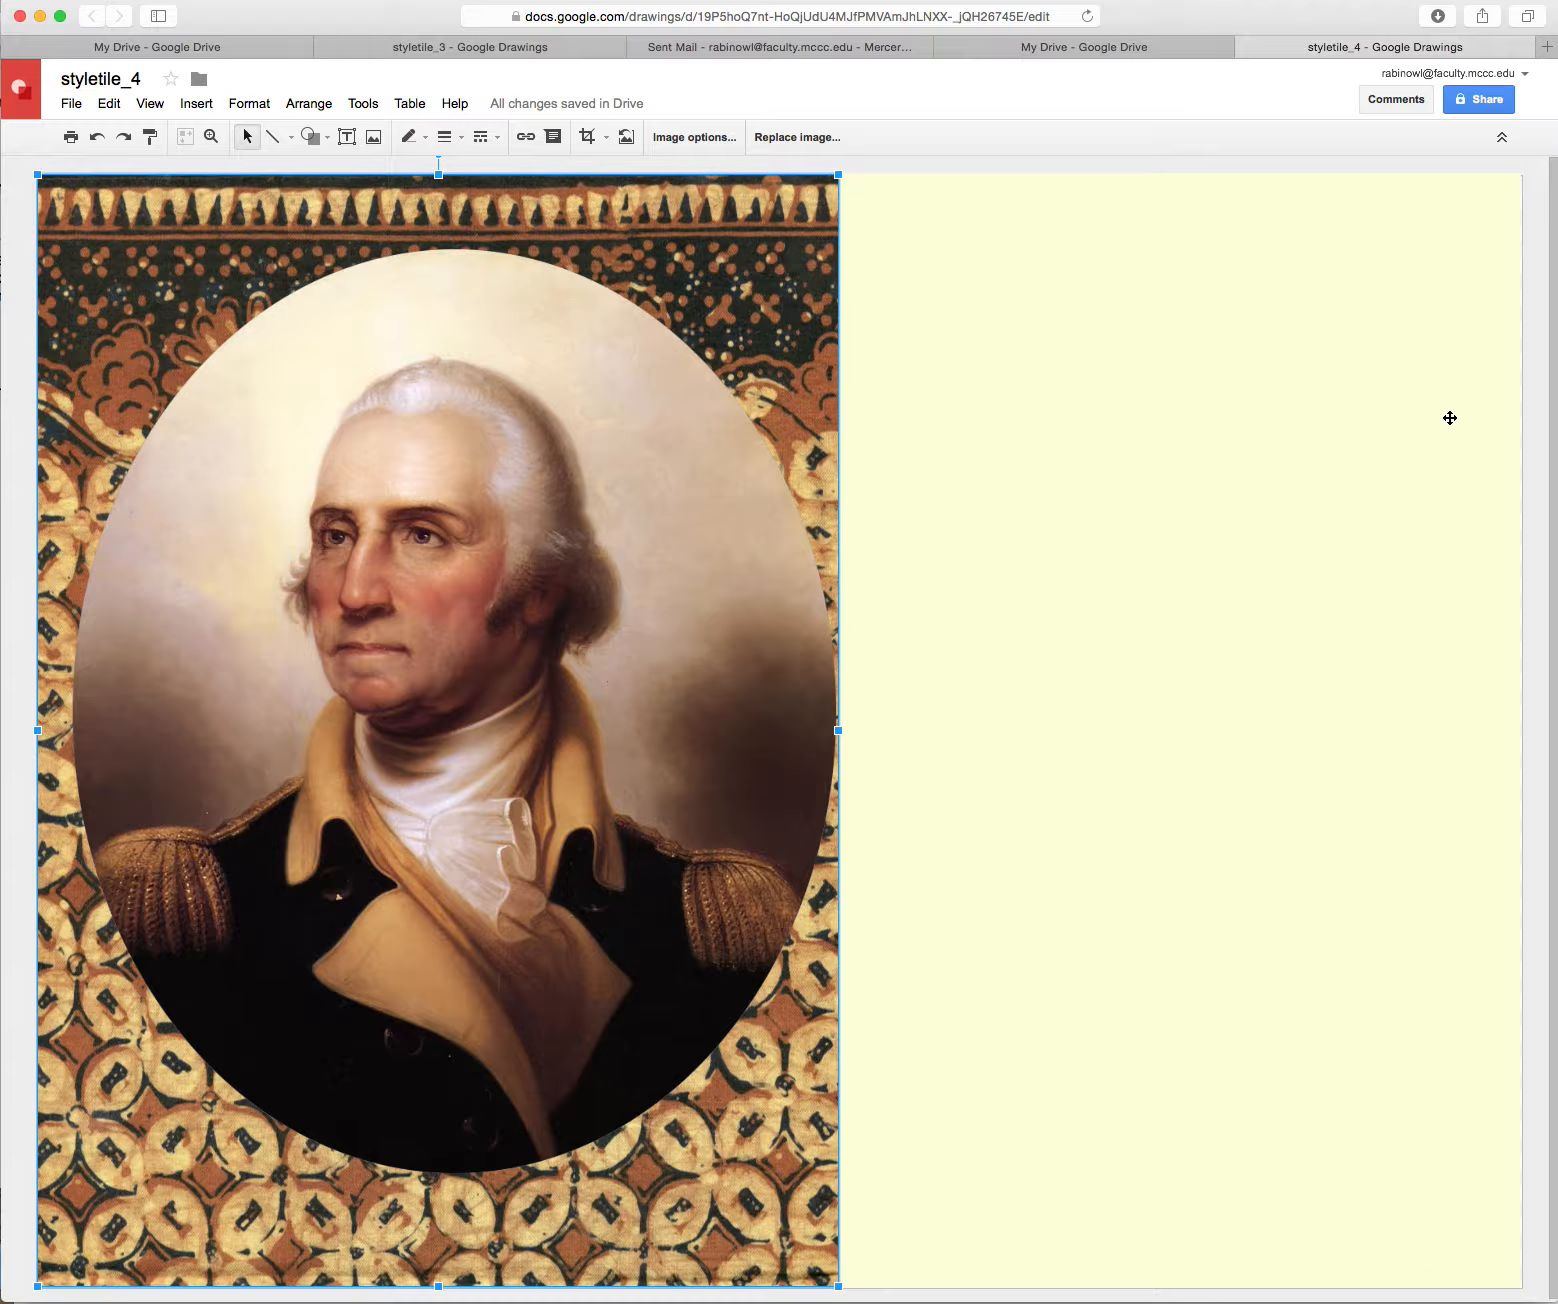
left_click_drag(1551, 431, 1550, 403)
left_click_drag(801, 478, 785, 150)
key("super+z")
left_click_drag(121, 1229, 107, 1124)
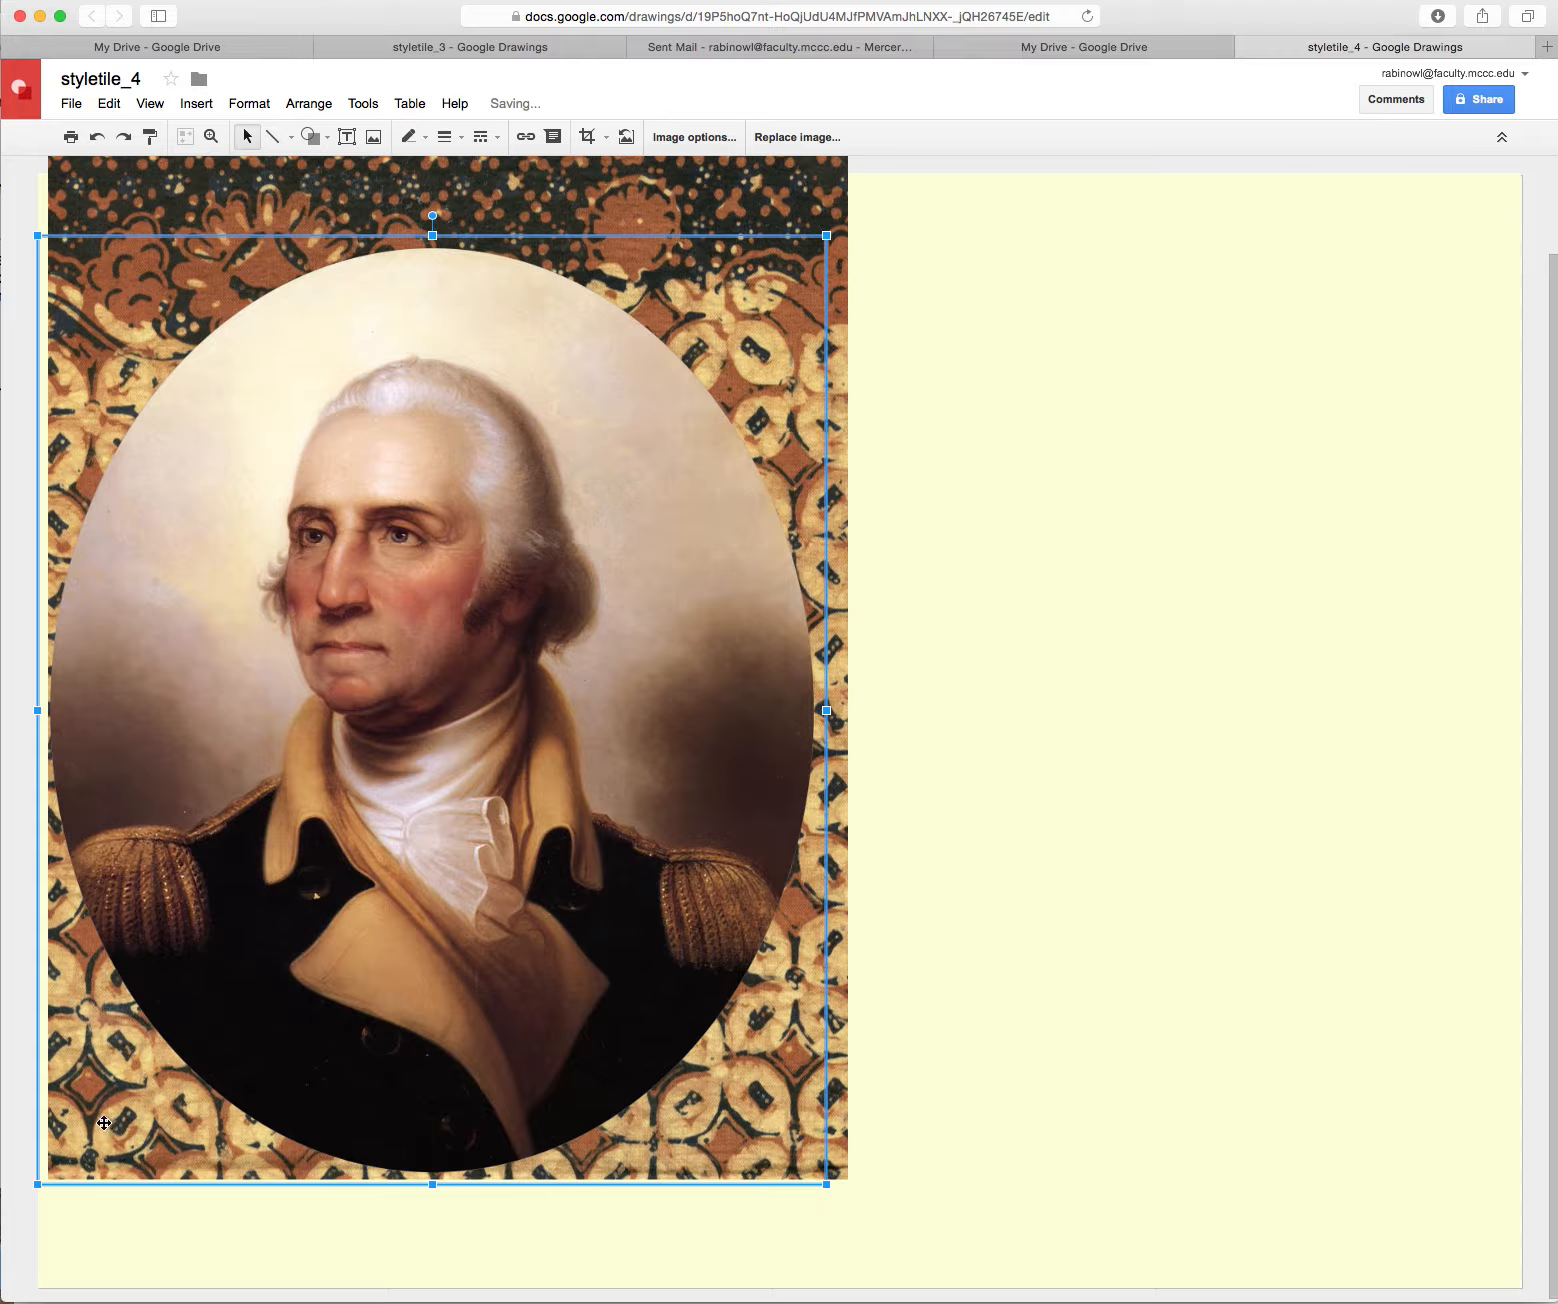
Enlarge the batik backdrop around the portrait, nudge the portrait right to centre it, then reopen Insert image
left_click(843, 1135)
mouse_move(843, 1132)
left_mouse_down()
mouse_move(831, 1127)
mouse_move(835, 1143)
left_mouse_up()
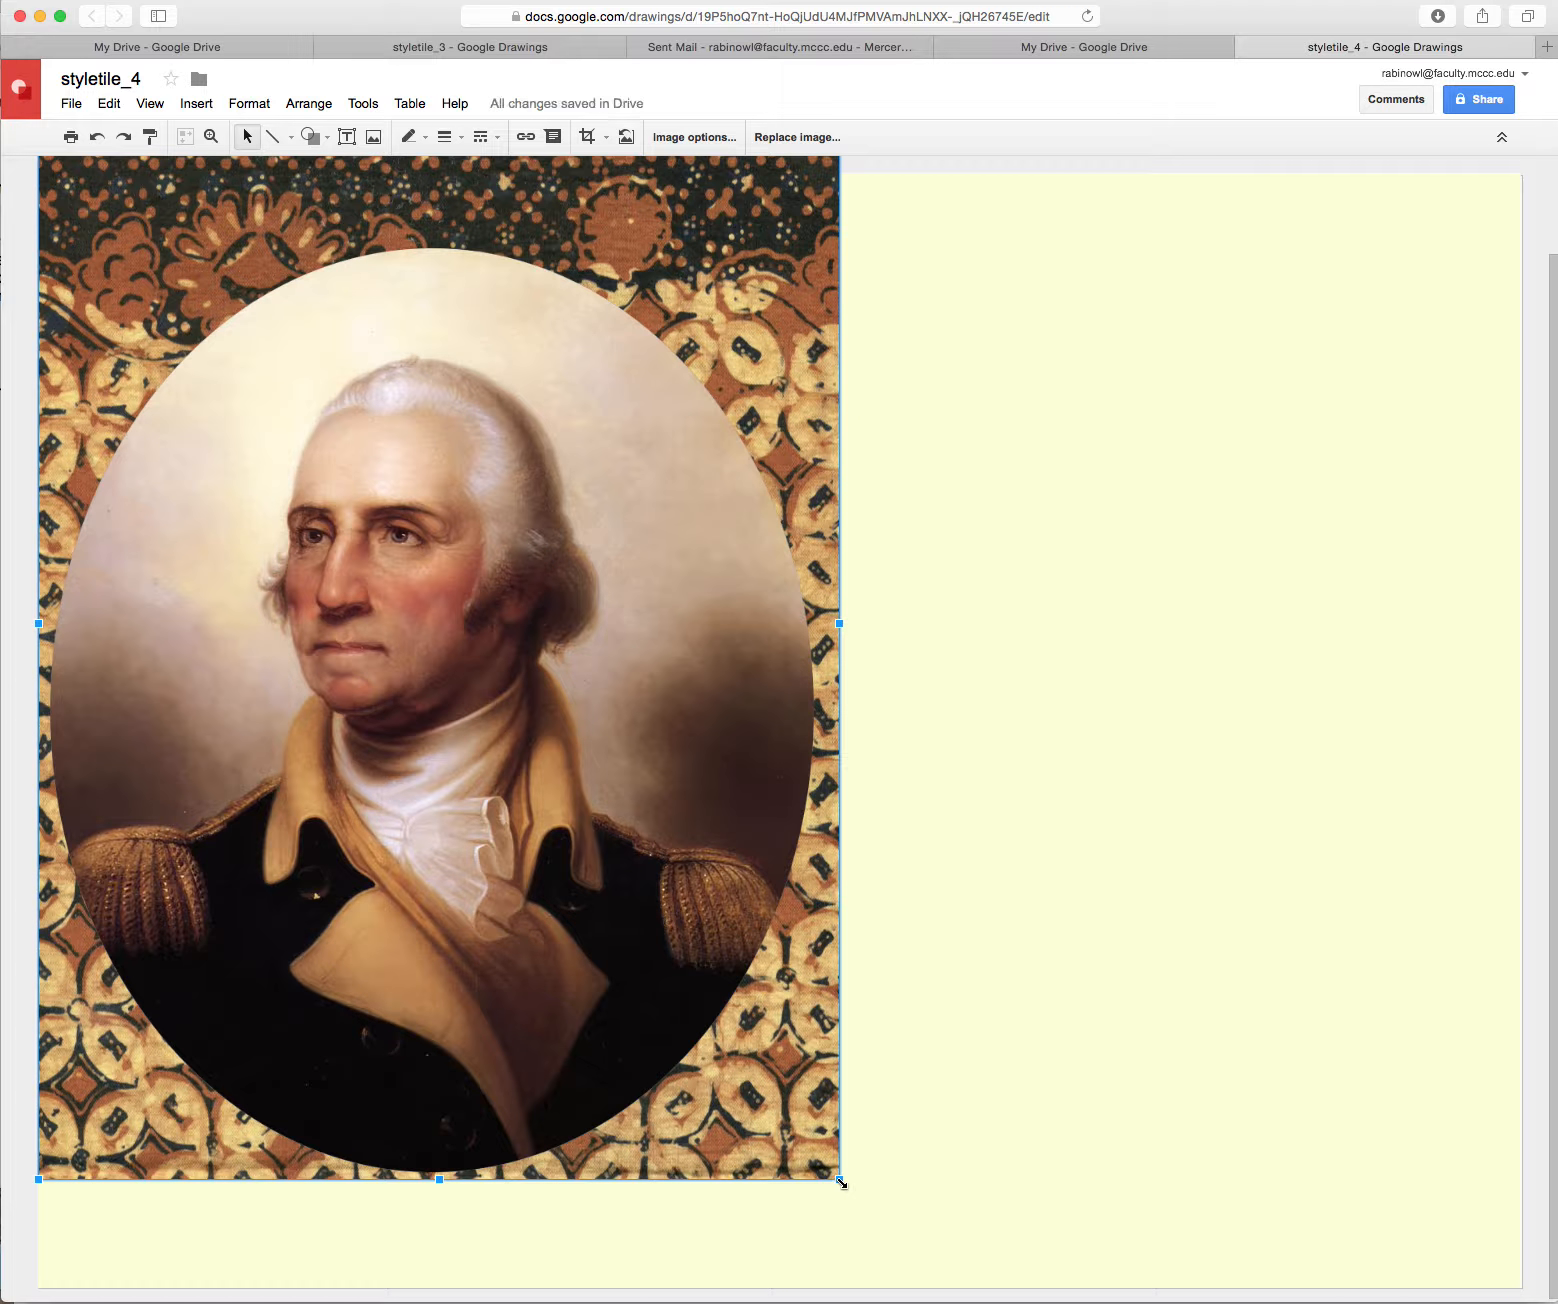
mouse_move(841, 1182)
left_mouse_down()
mouse_move(876, 1287)
mouse_move(869, 1207)
mouse_move(853, 1213)
left_mouse_up()
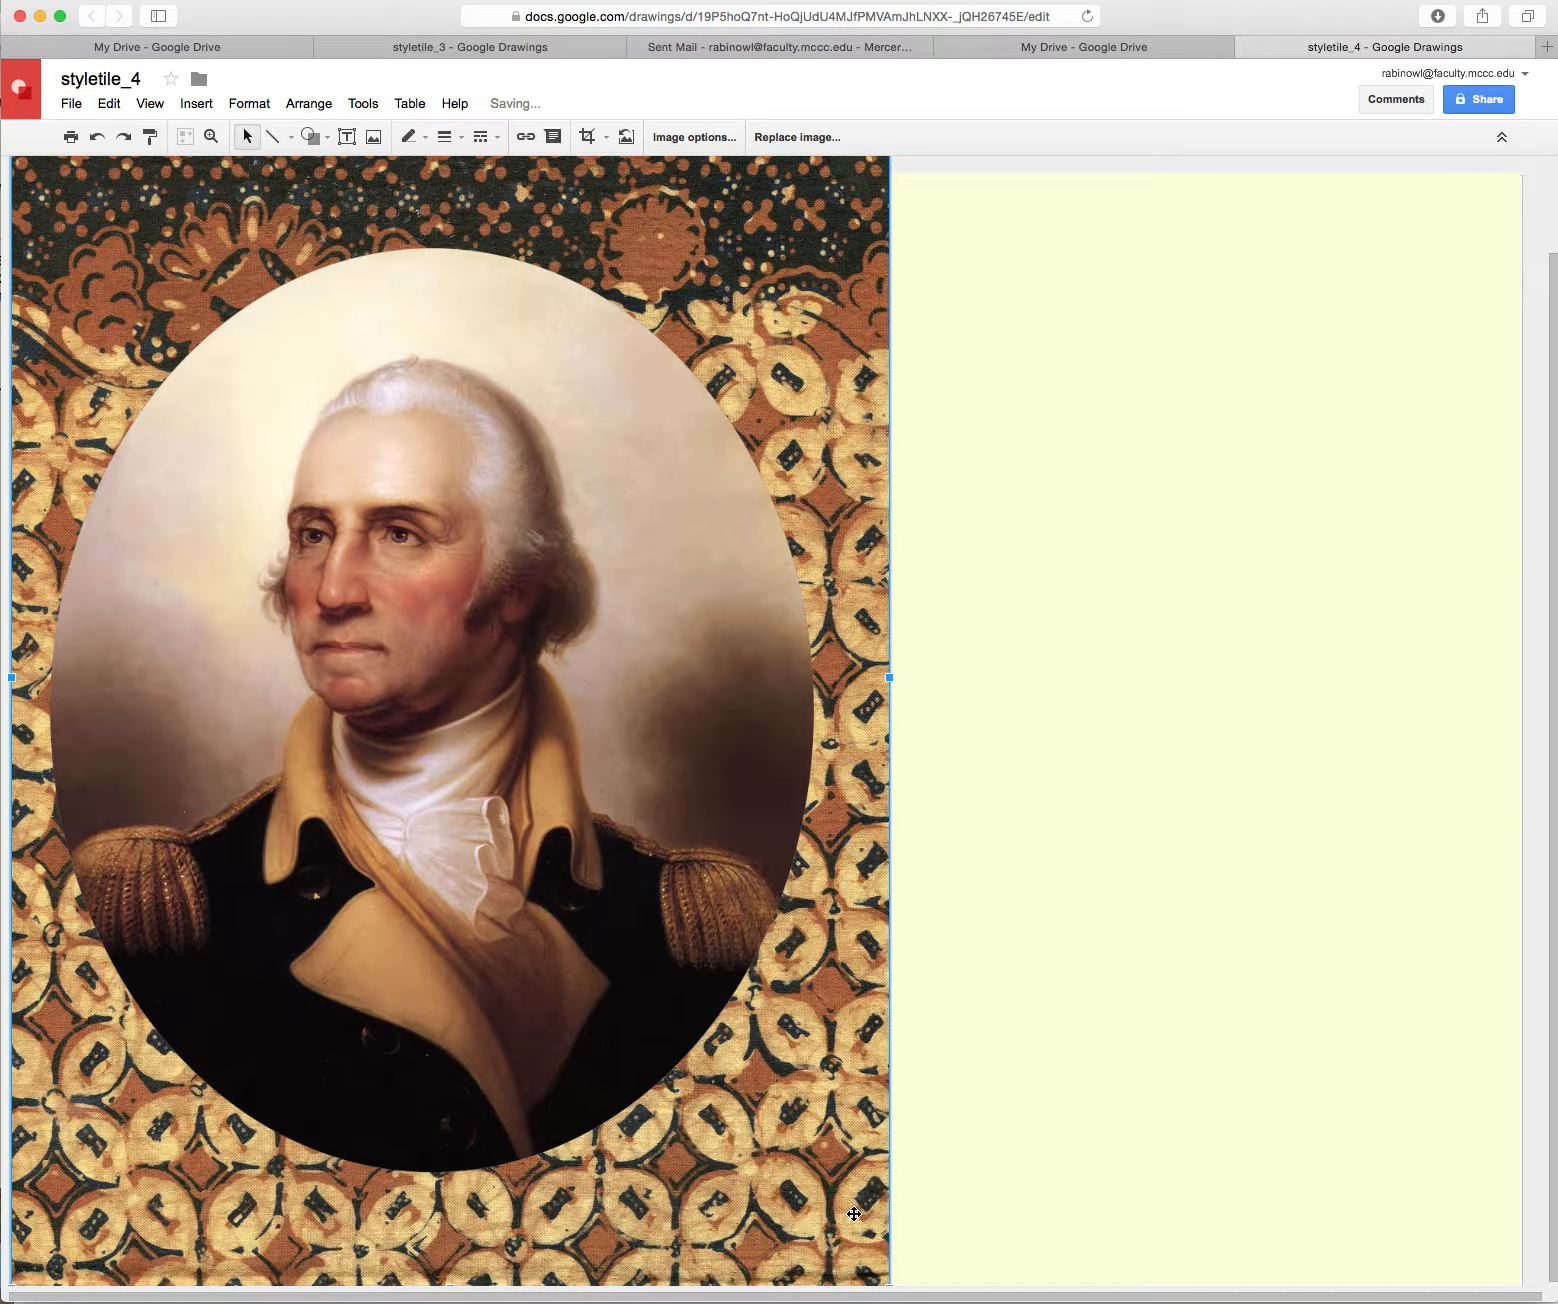
left_click(625, 1000)
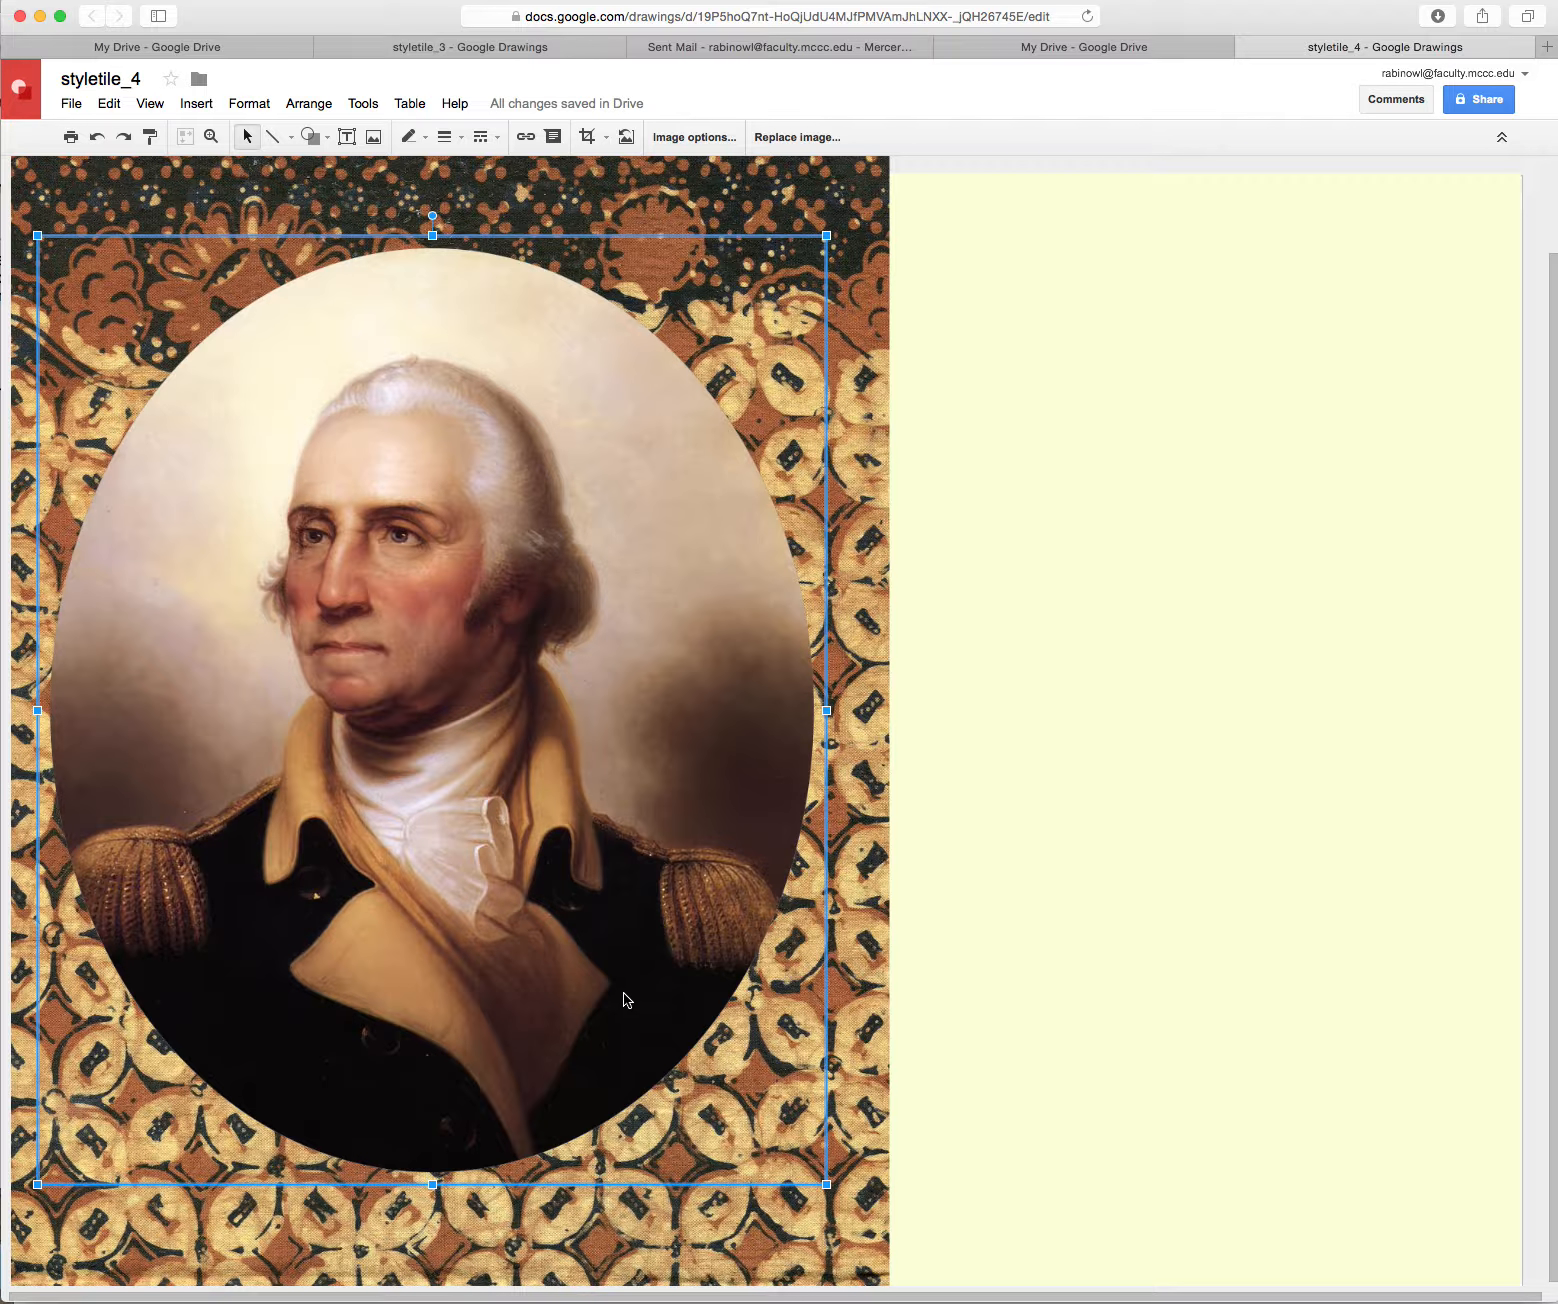
key("Right")
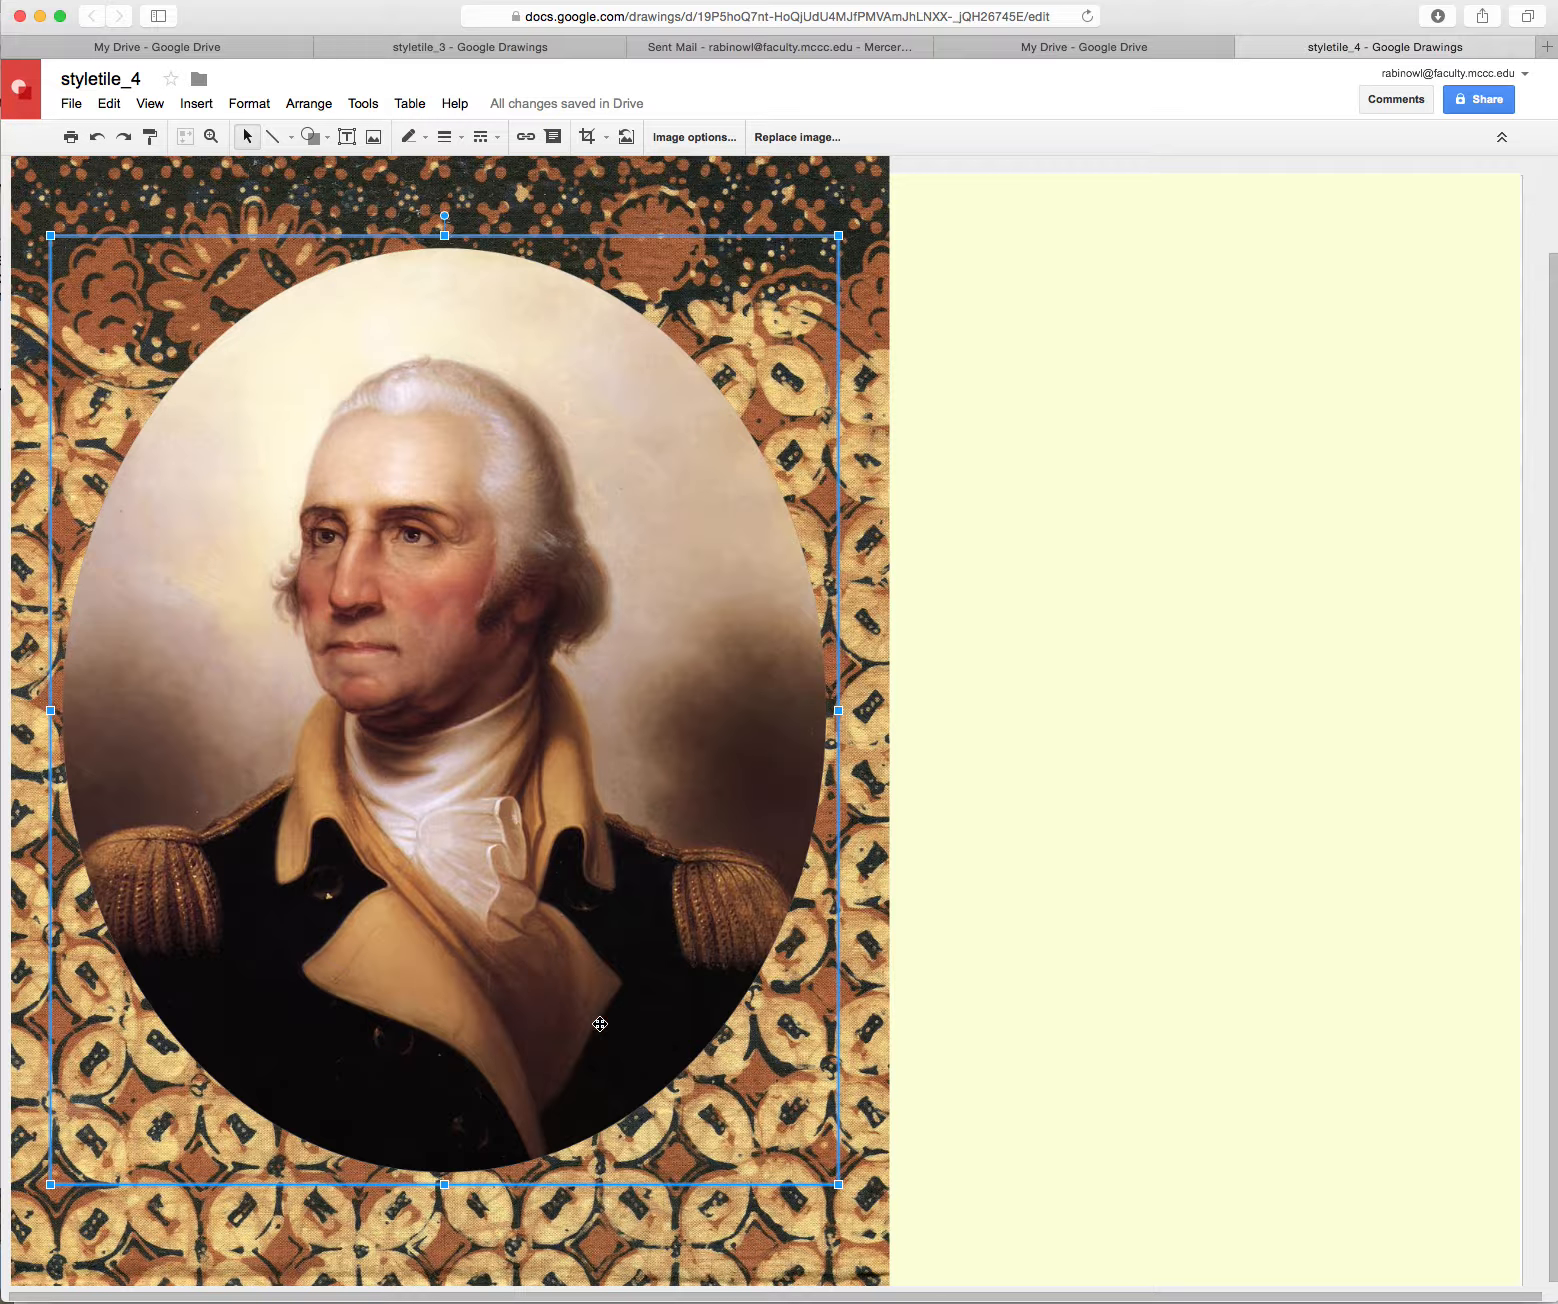
left_click(373, 137)
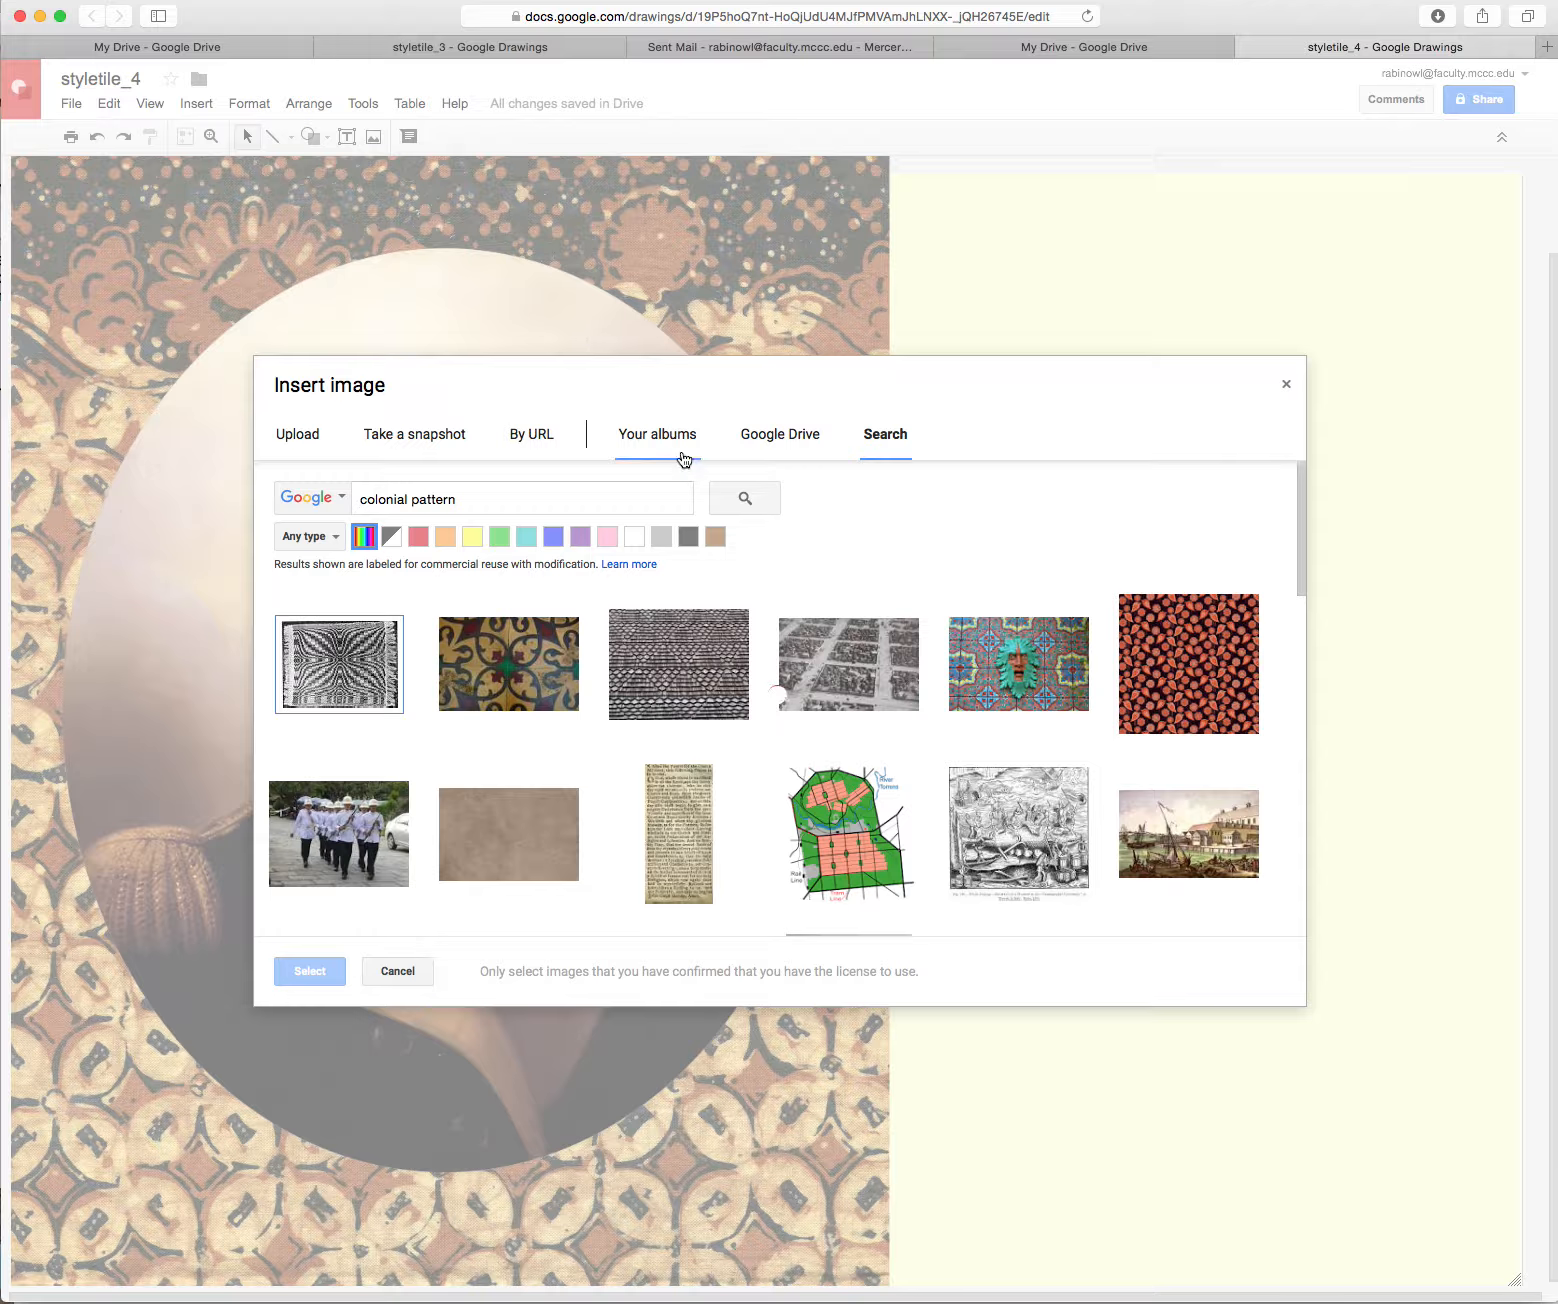
Change the image search to 'colonial era' and insert the red brick building photo
left_click(475, 498)
left_click_drag(479, 498, 335, 494)
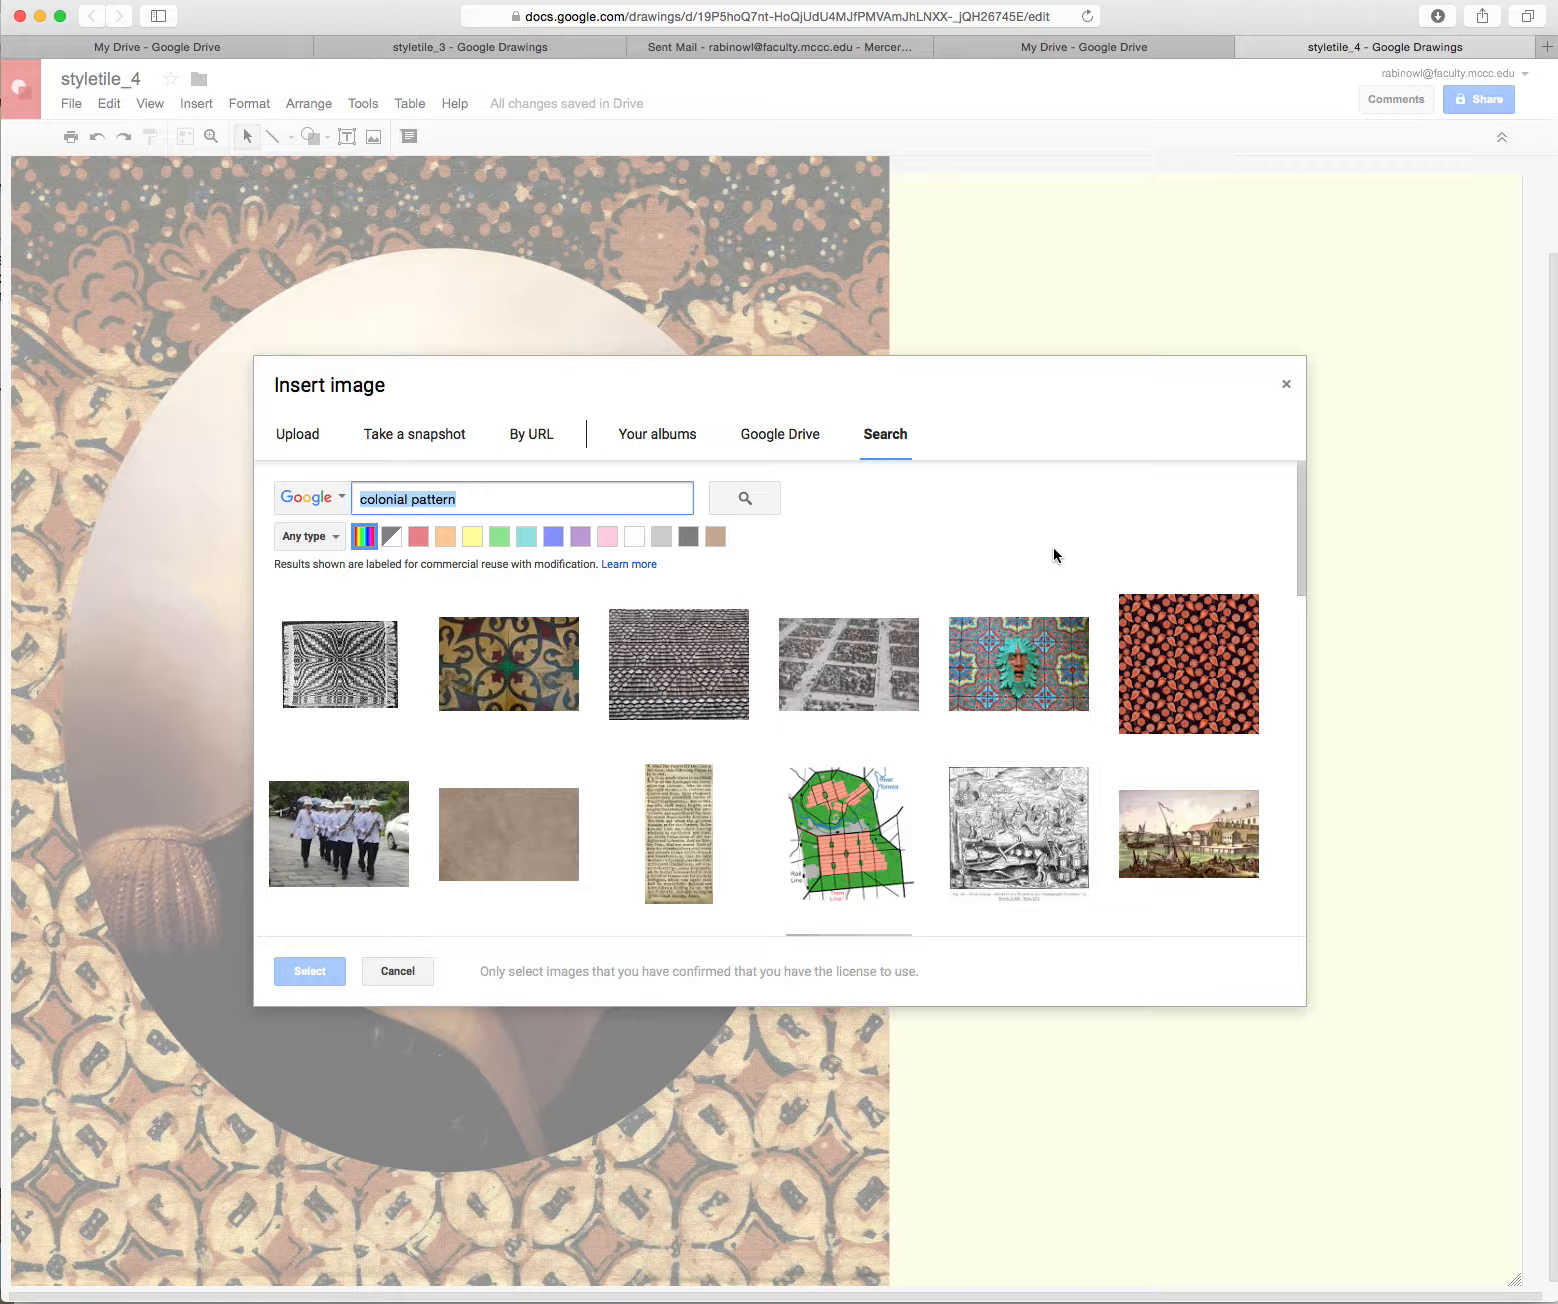
left_click_drag(1297, 557, 1297, 445)
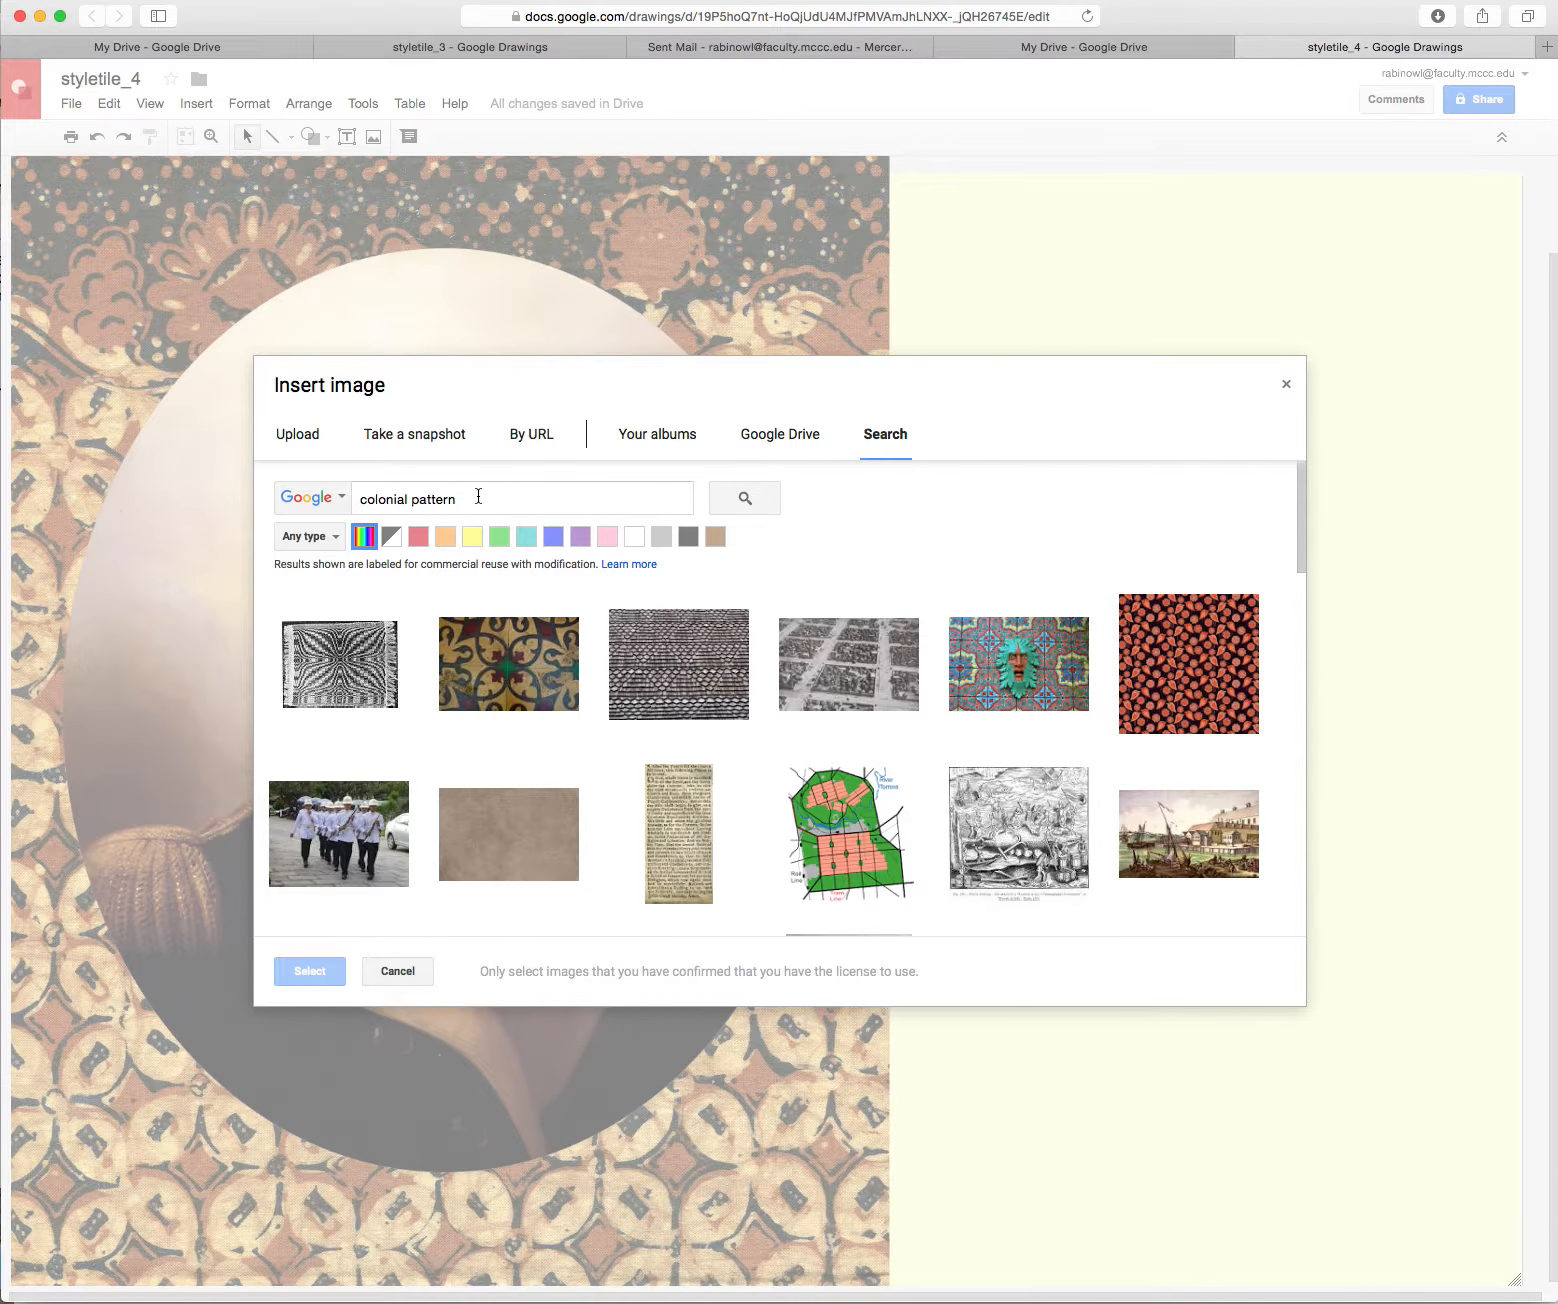
left_click_drag(478, 497, 413, 493)
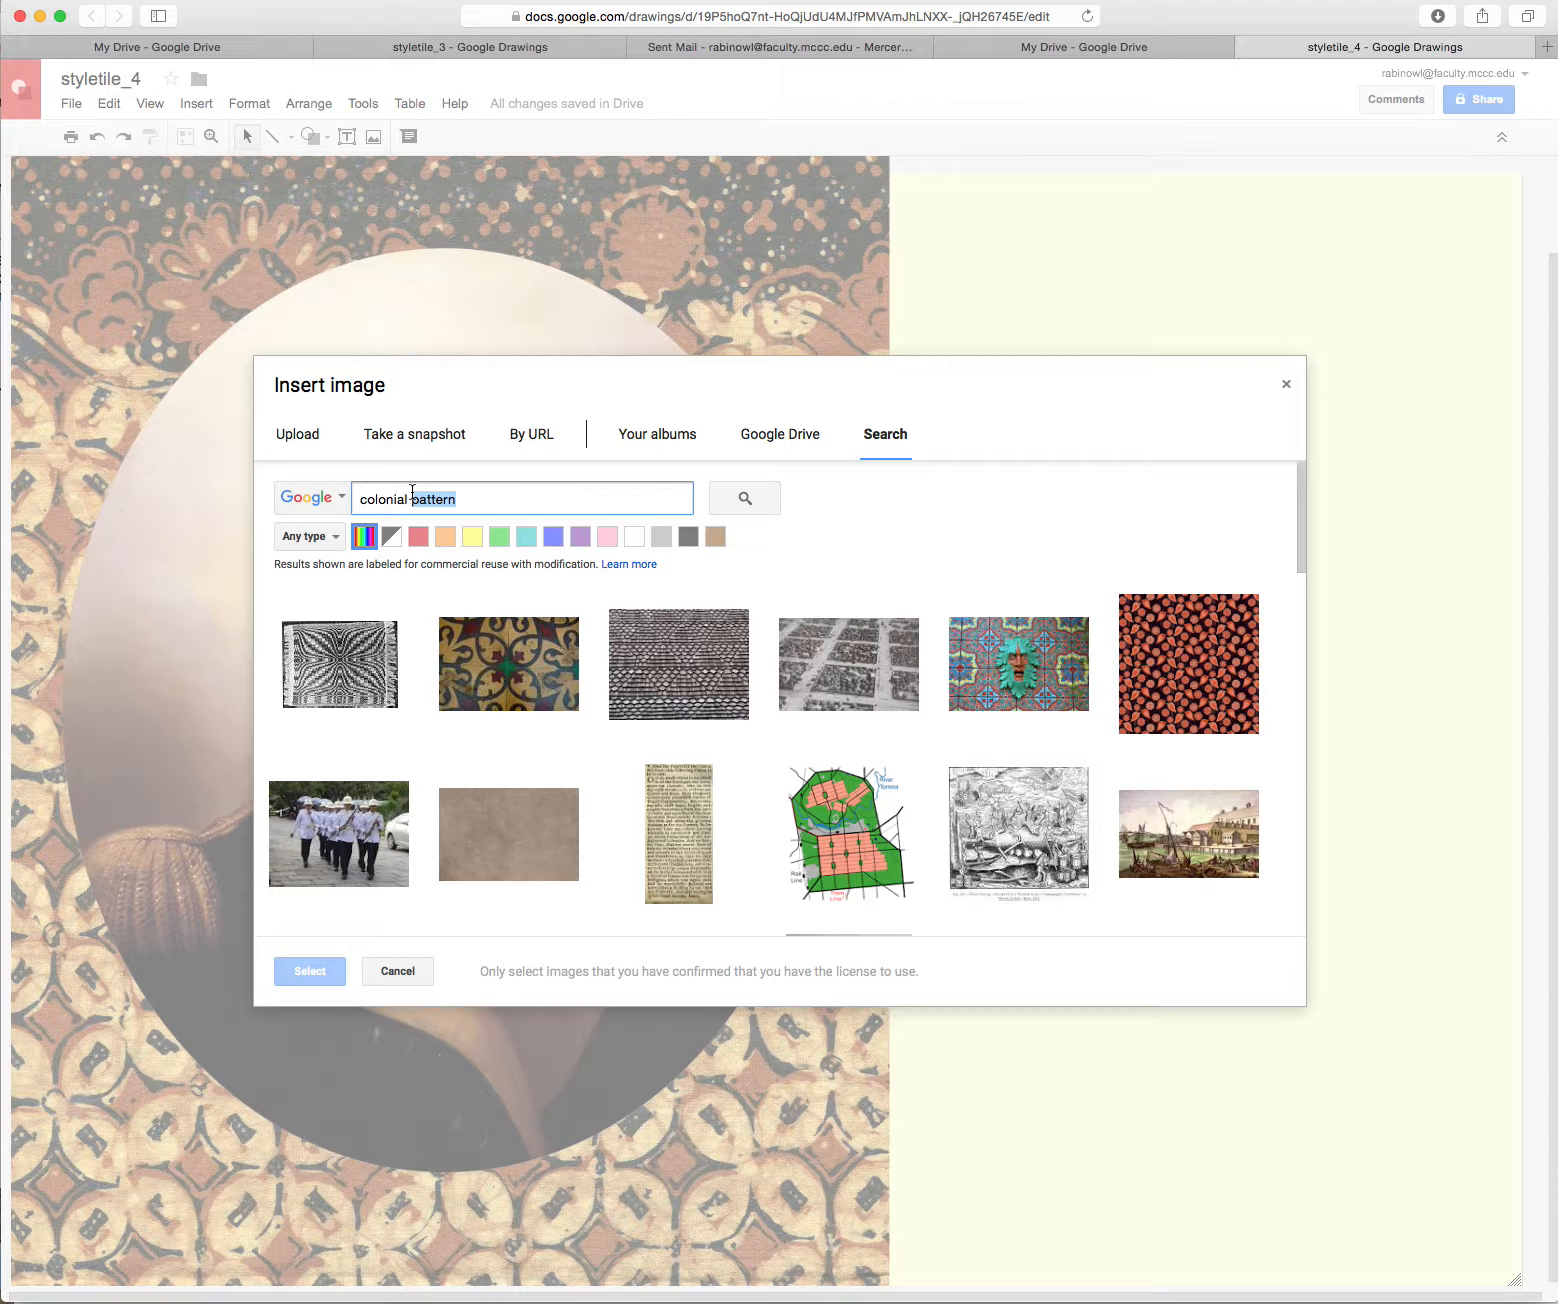
type("er")
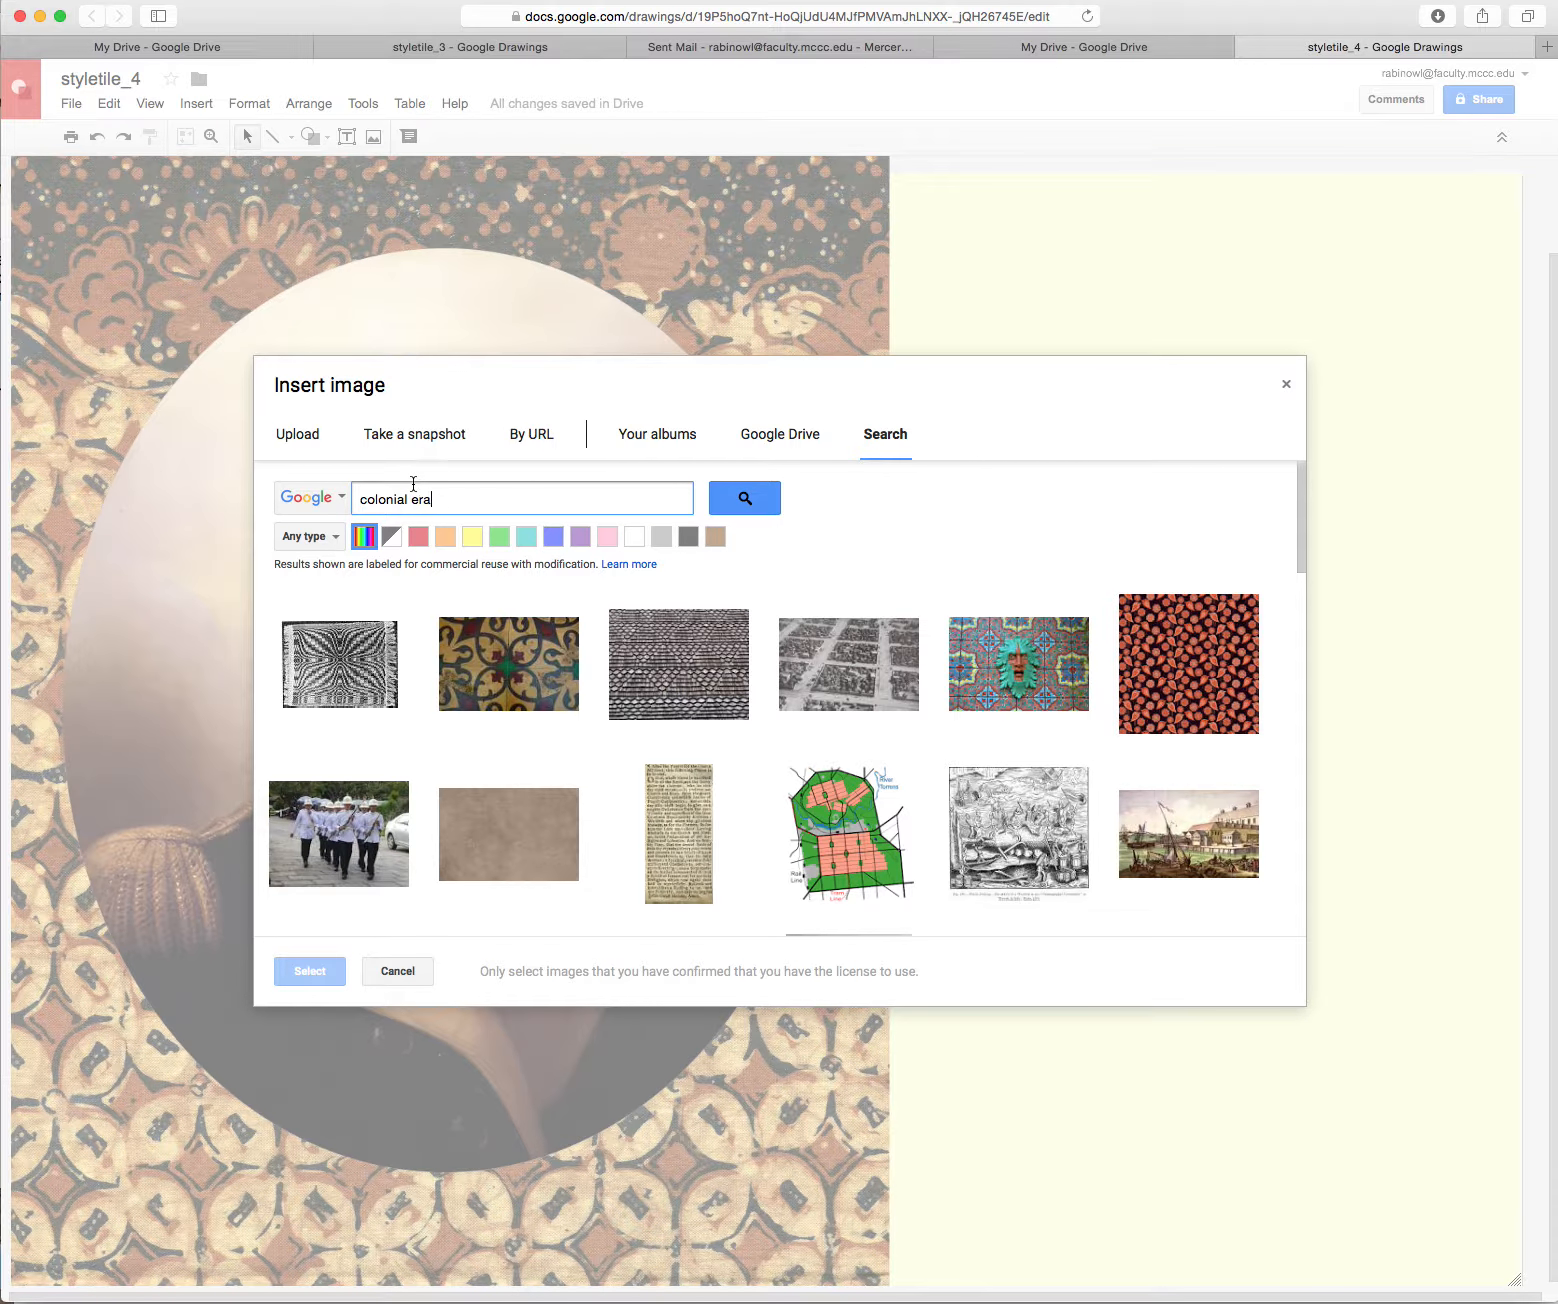
key("Return")
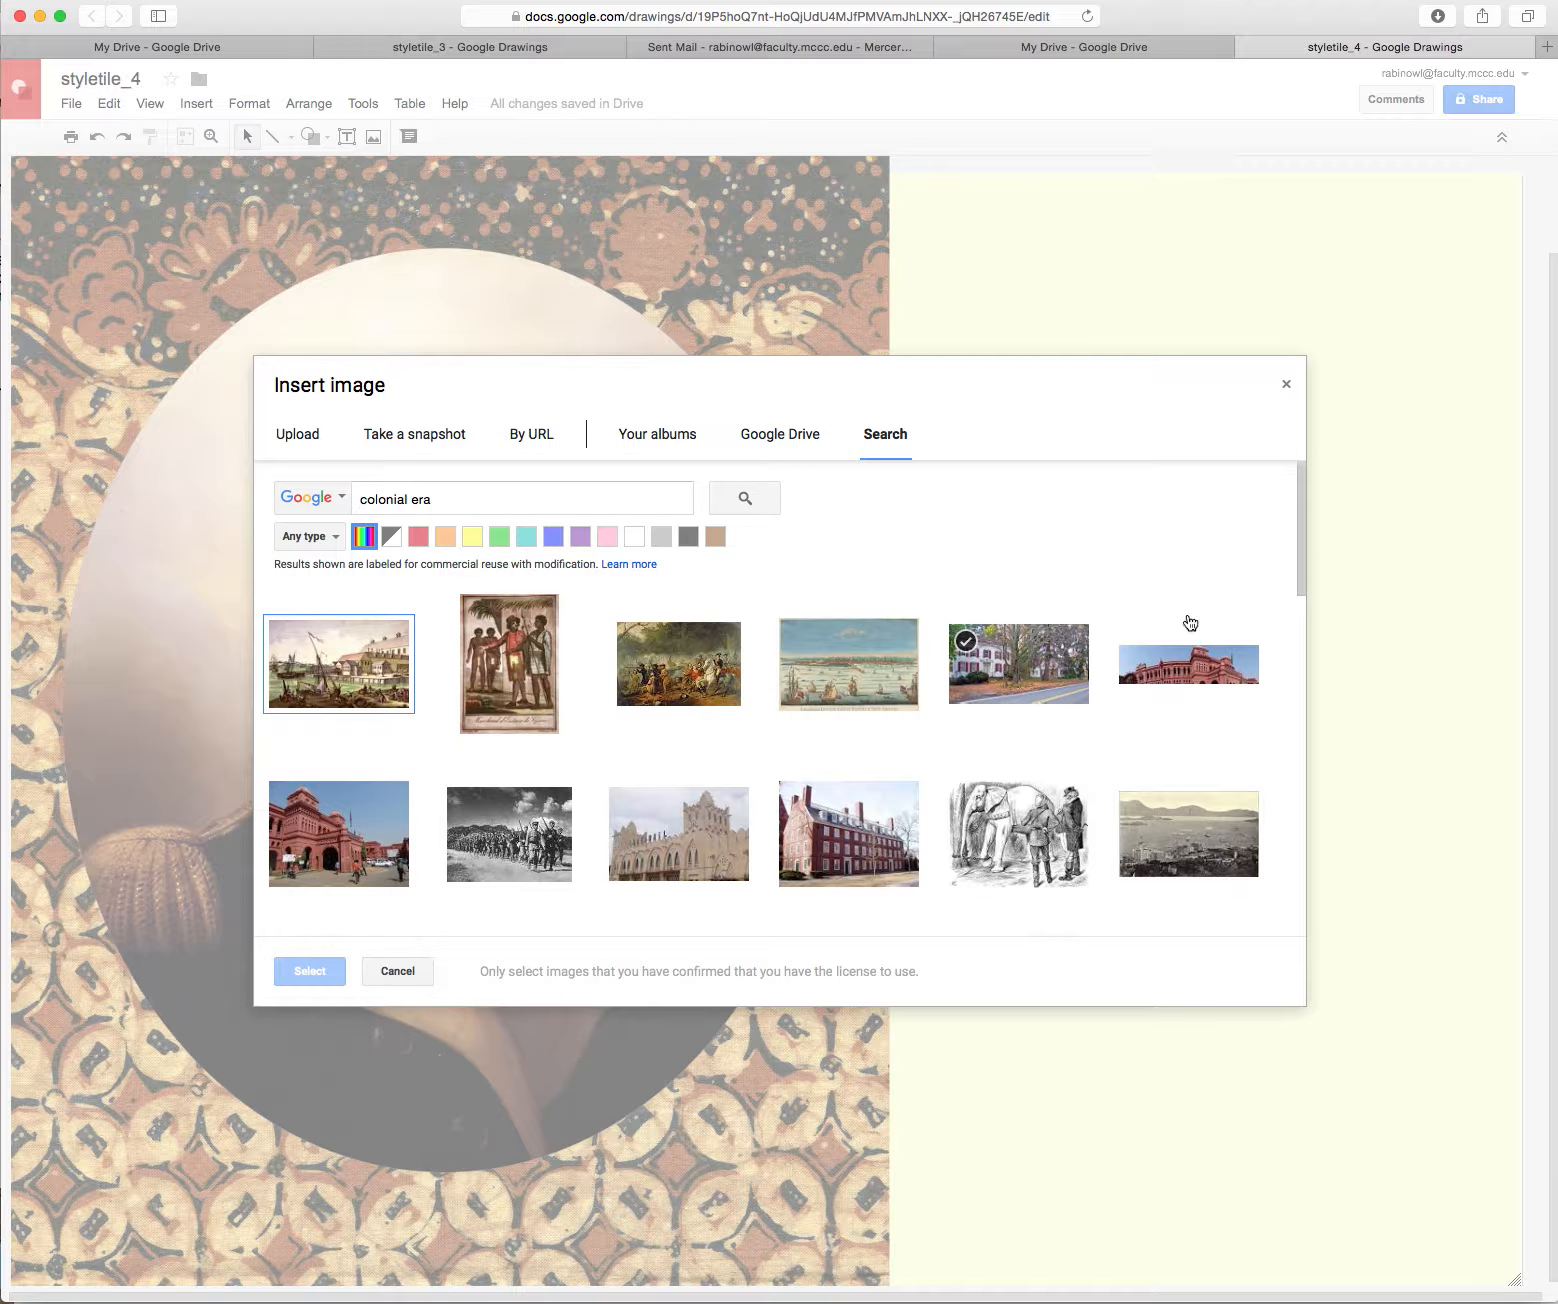
left_click(848, 858)
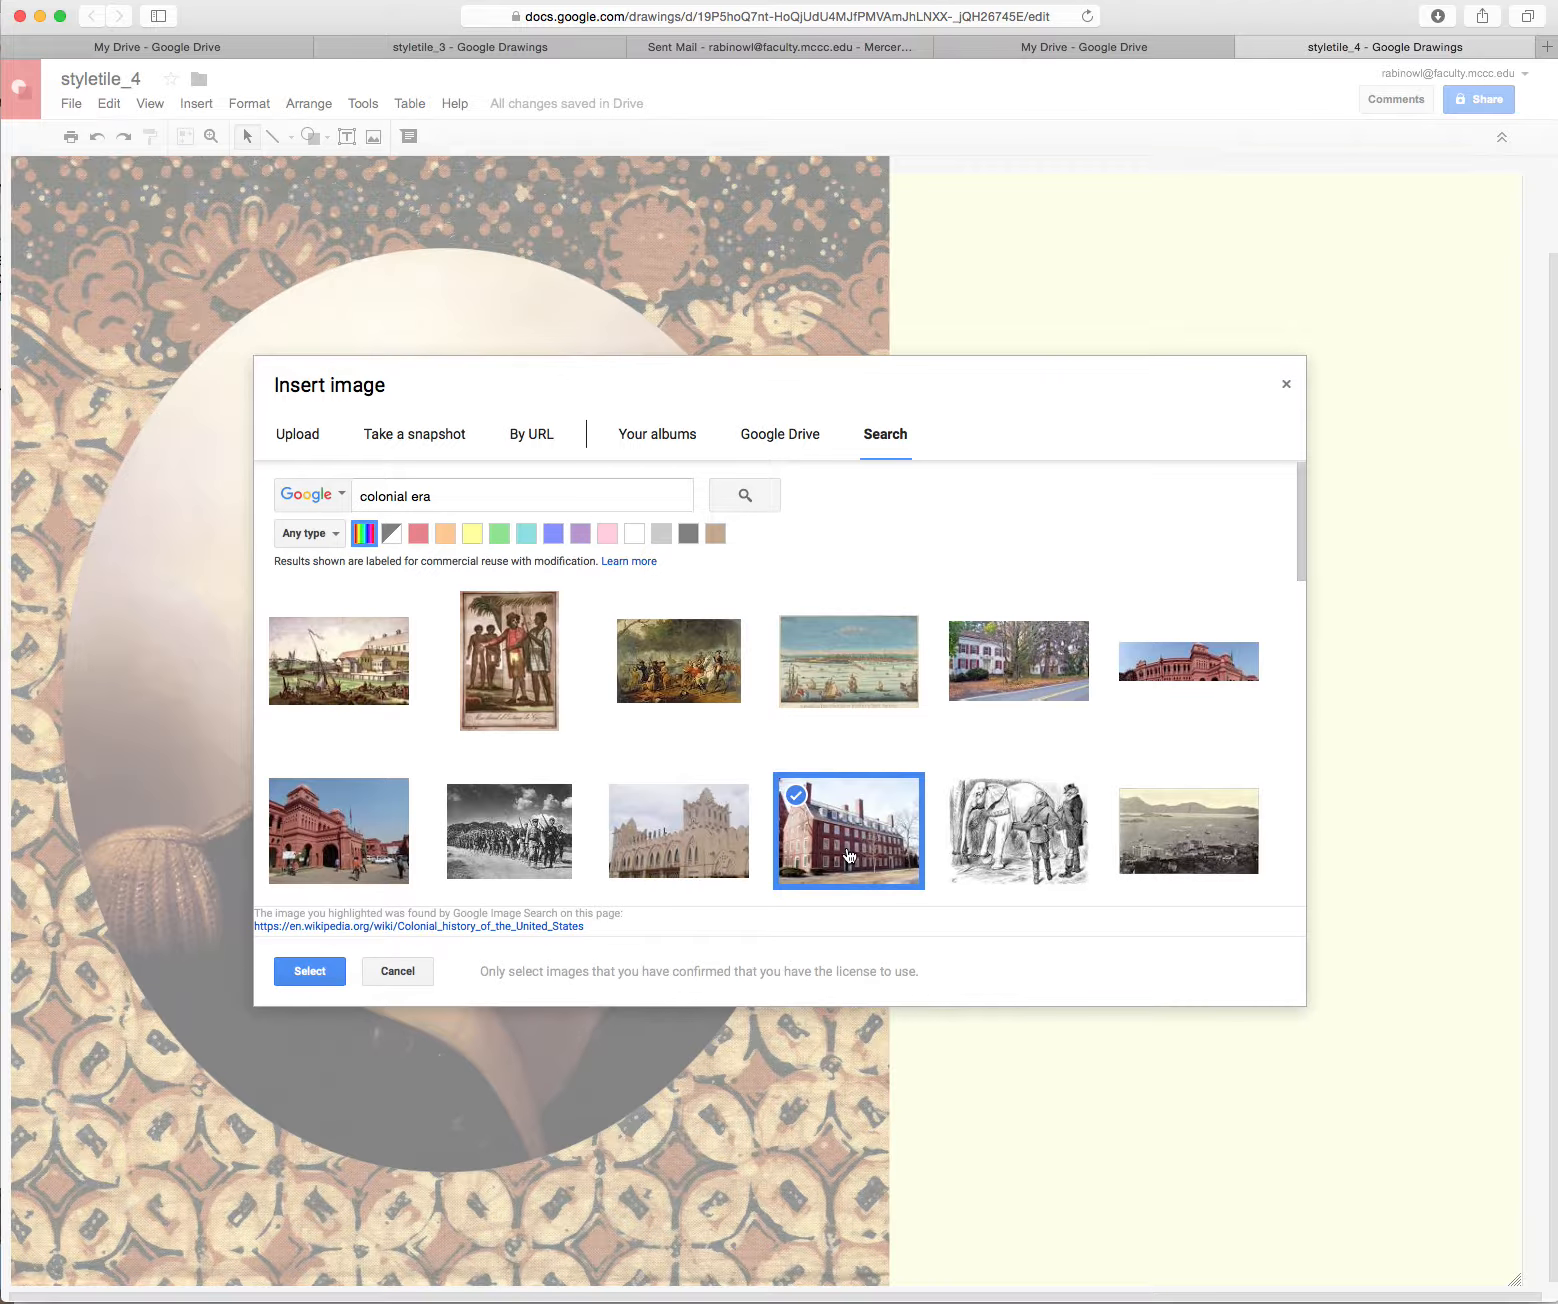
left_click(300, 974)
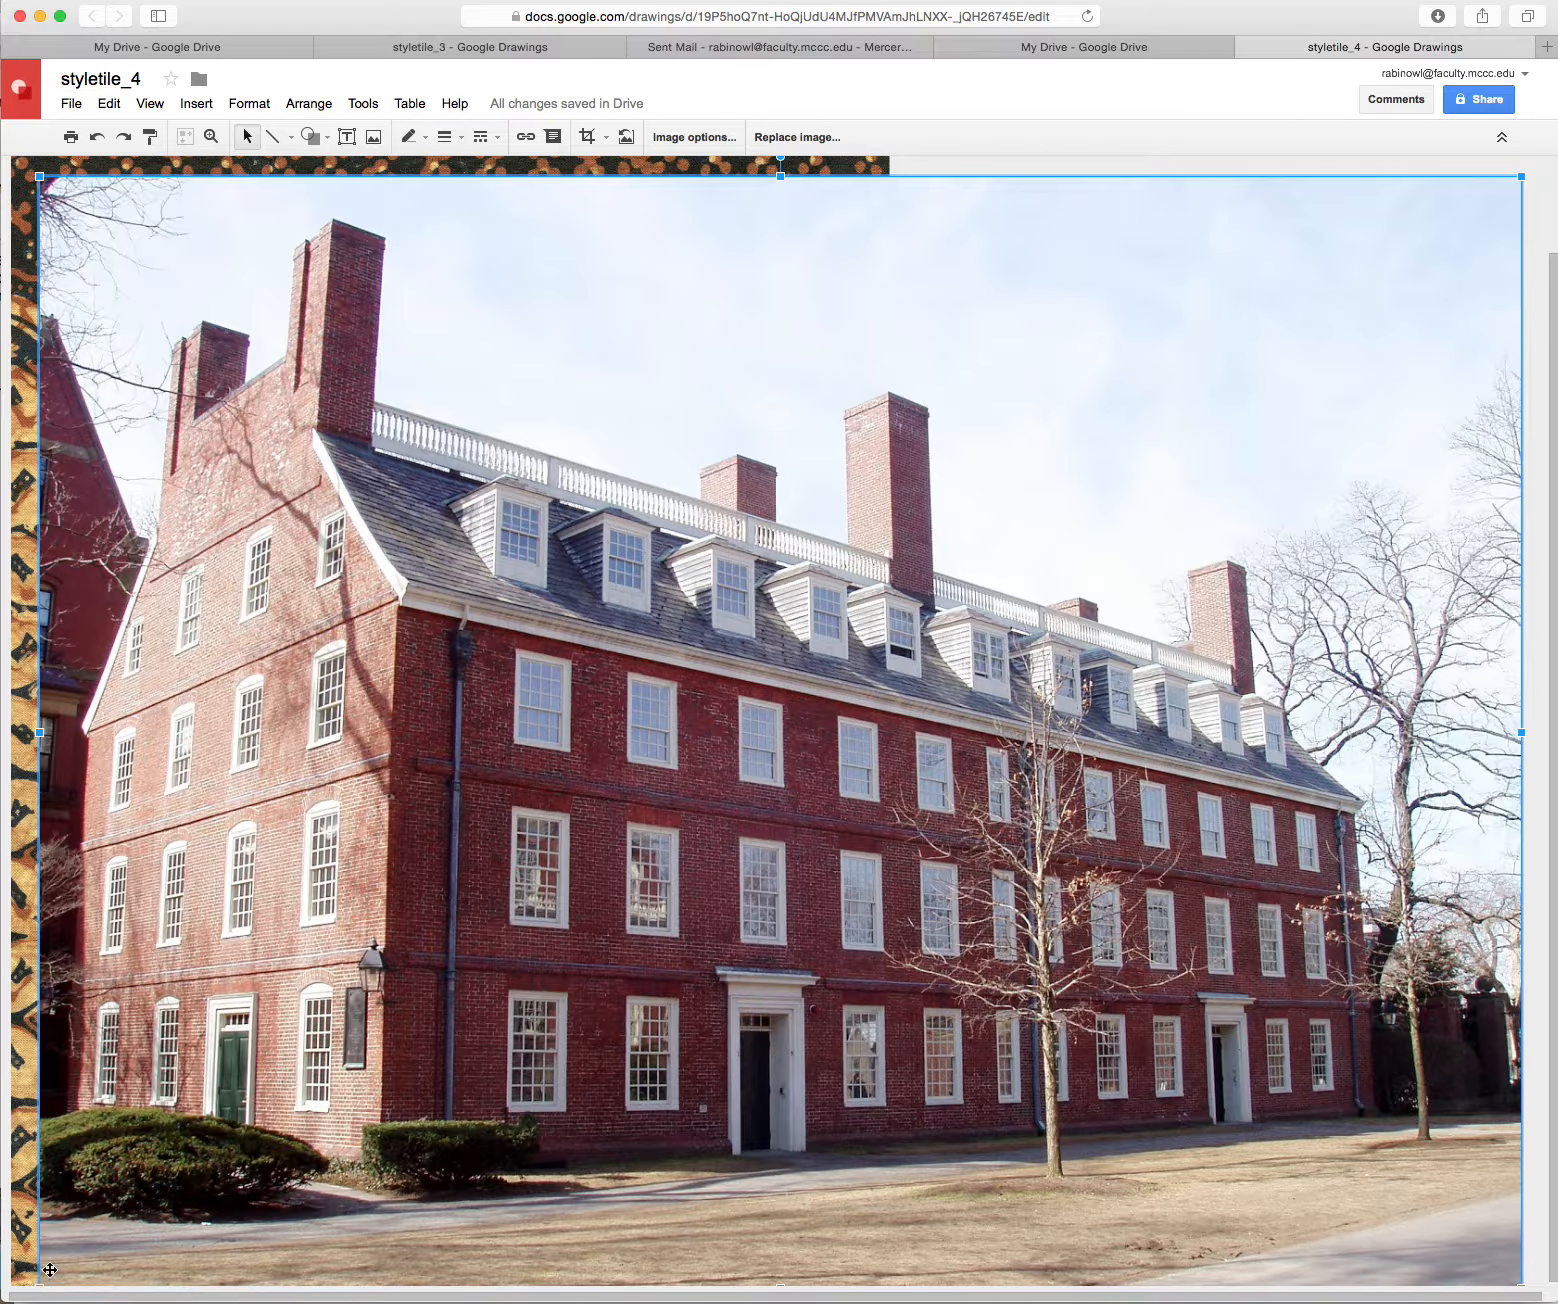
Shrink the brick building photo into the top-right corner, then reopen Insert image
left_click_drag(39, 174, 1071, 917)
left_click_drag(1297, 675, 1240, 400)
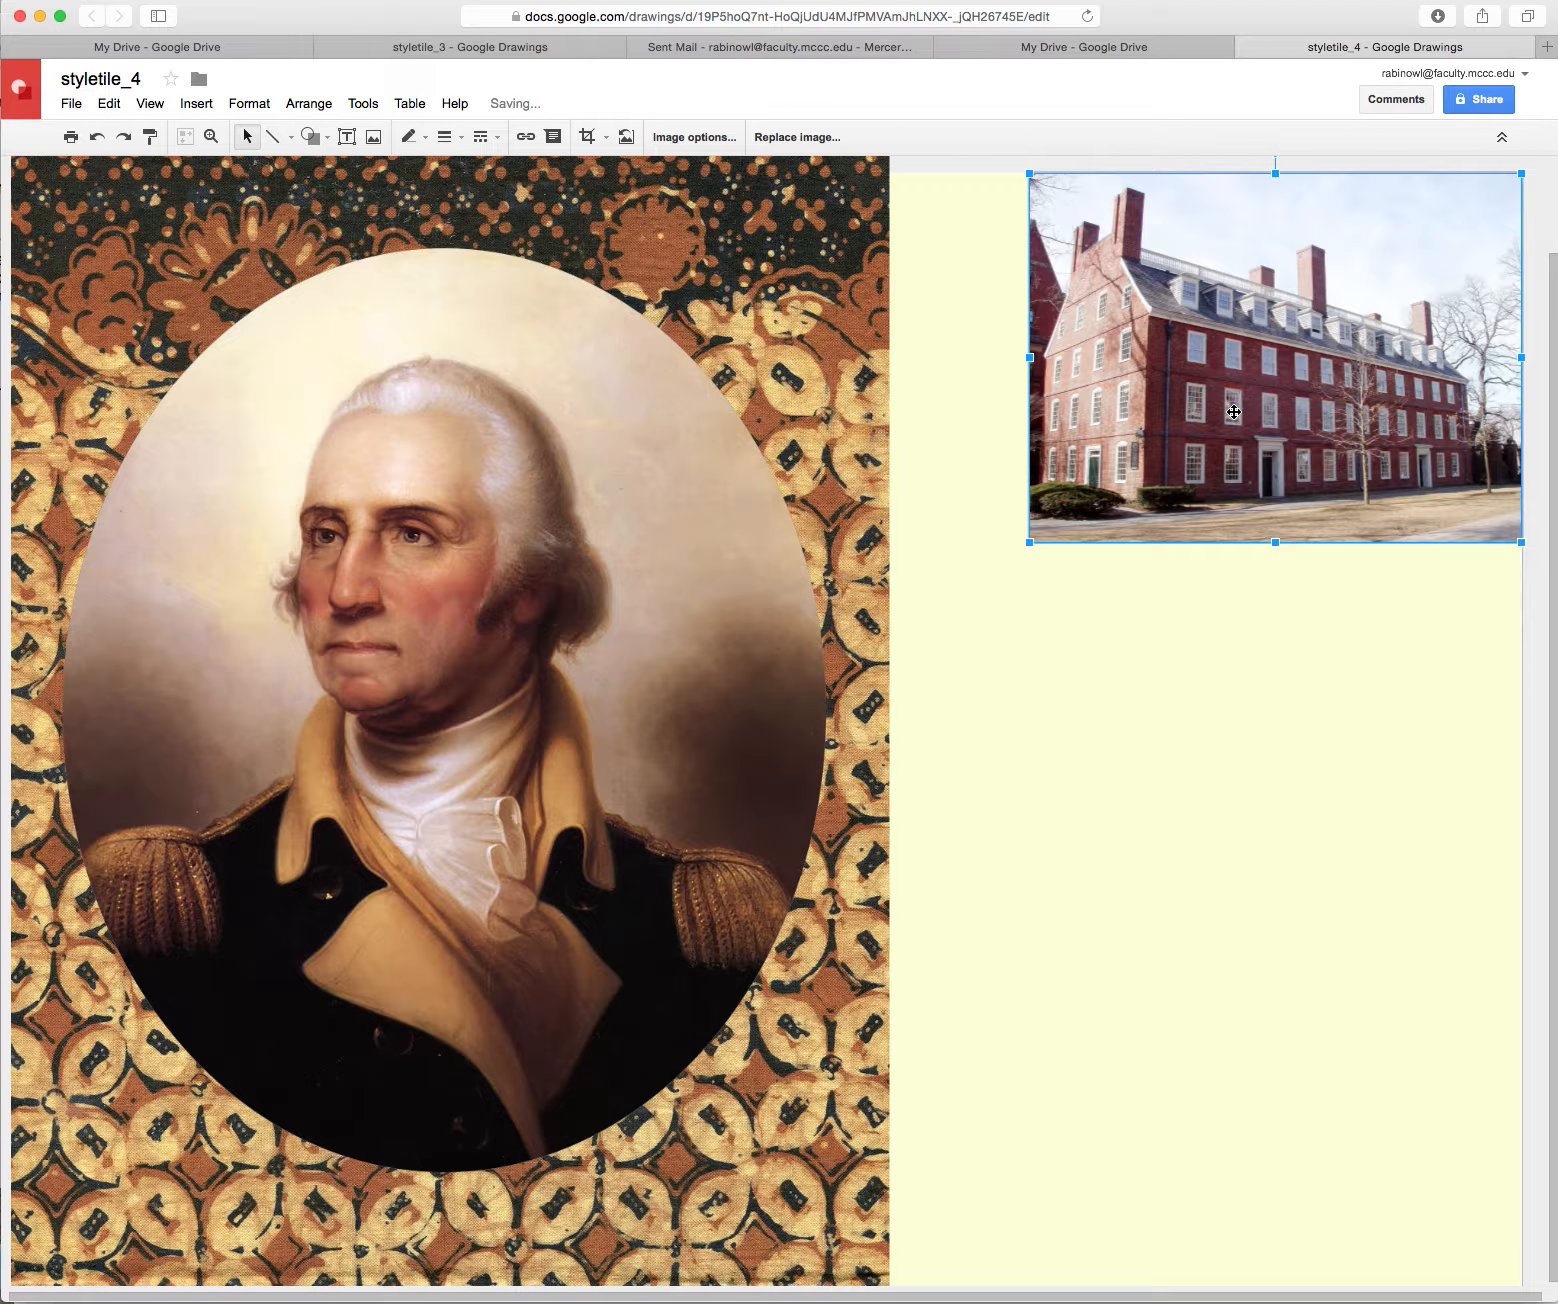
left_click(1028, 725)
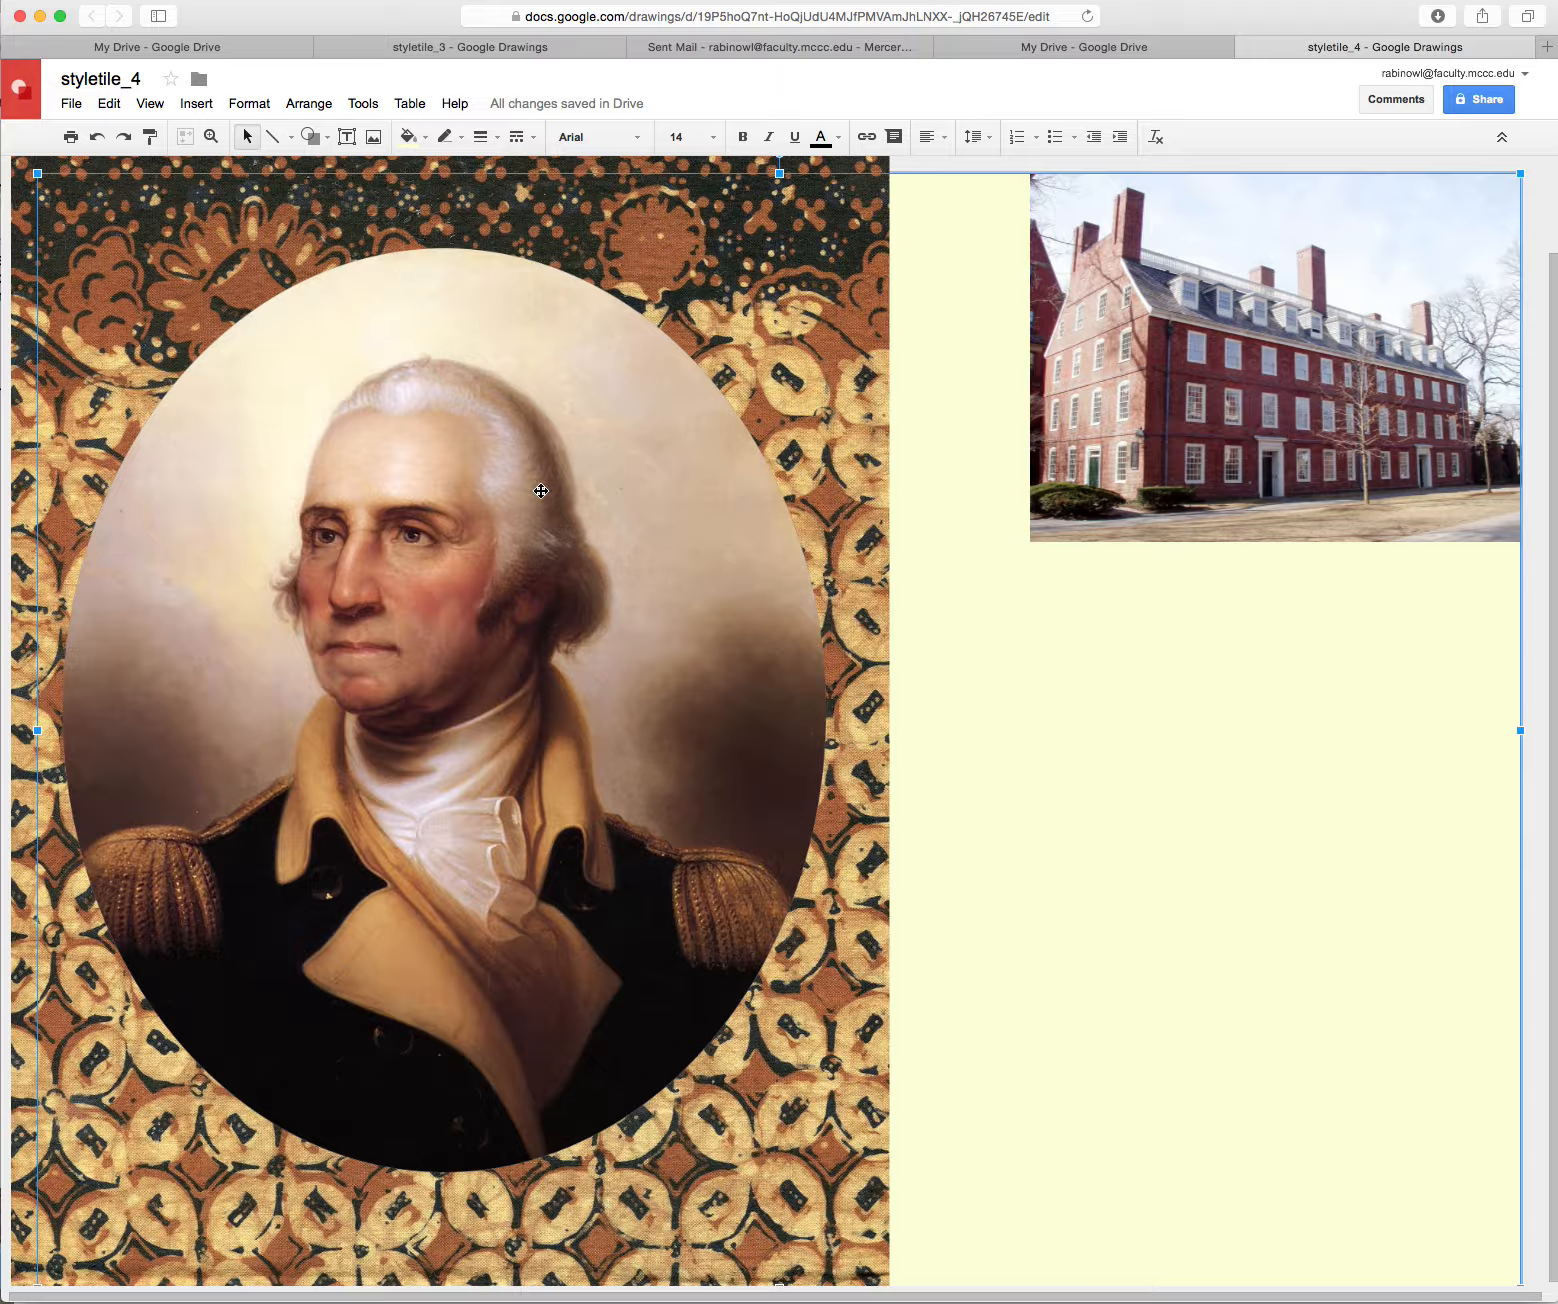
left_click(373, 137)
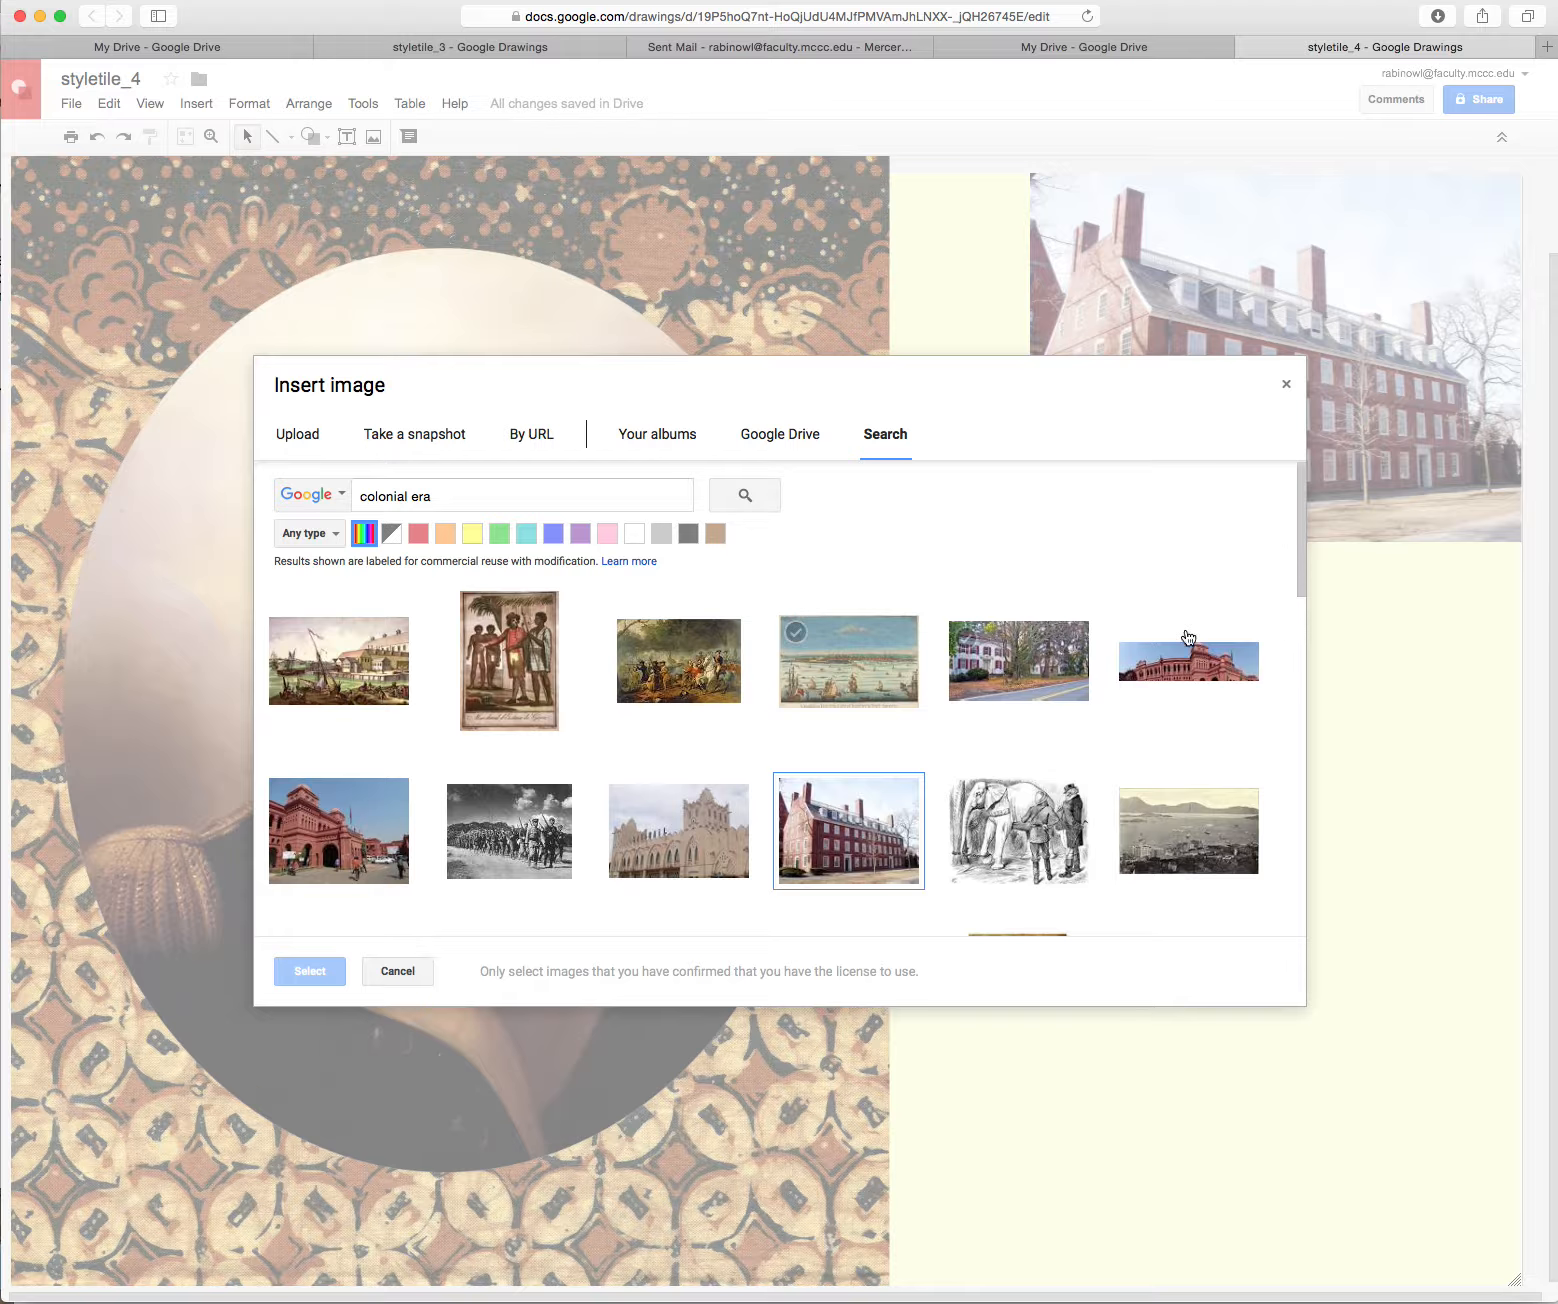
Run an image search for 'colonial map'
left_click(1299, 590)
left_click_drag(1299, 590, 1318, 511)
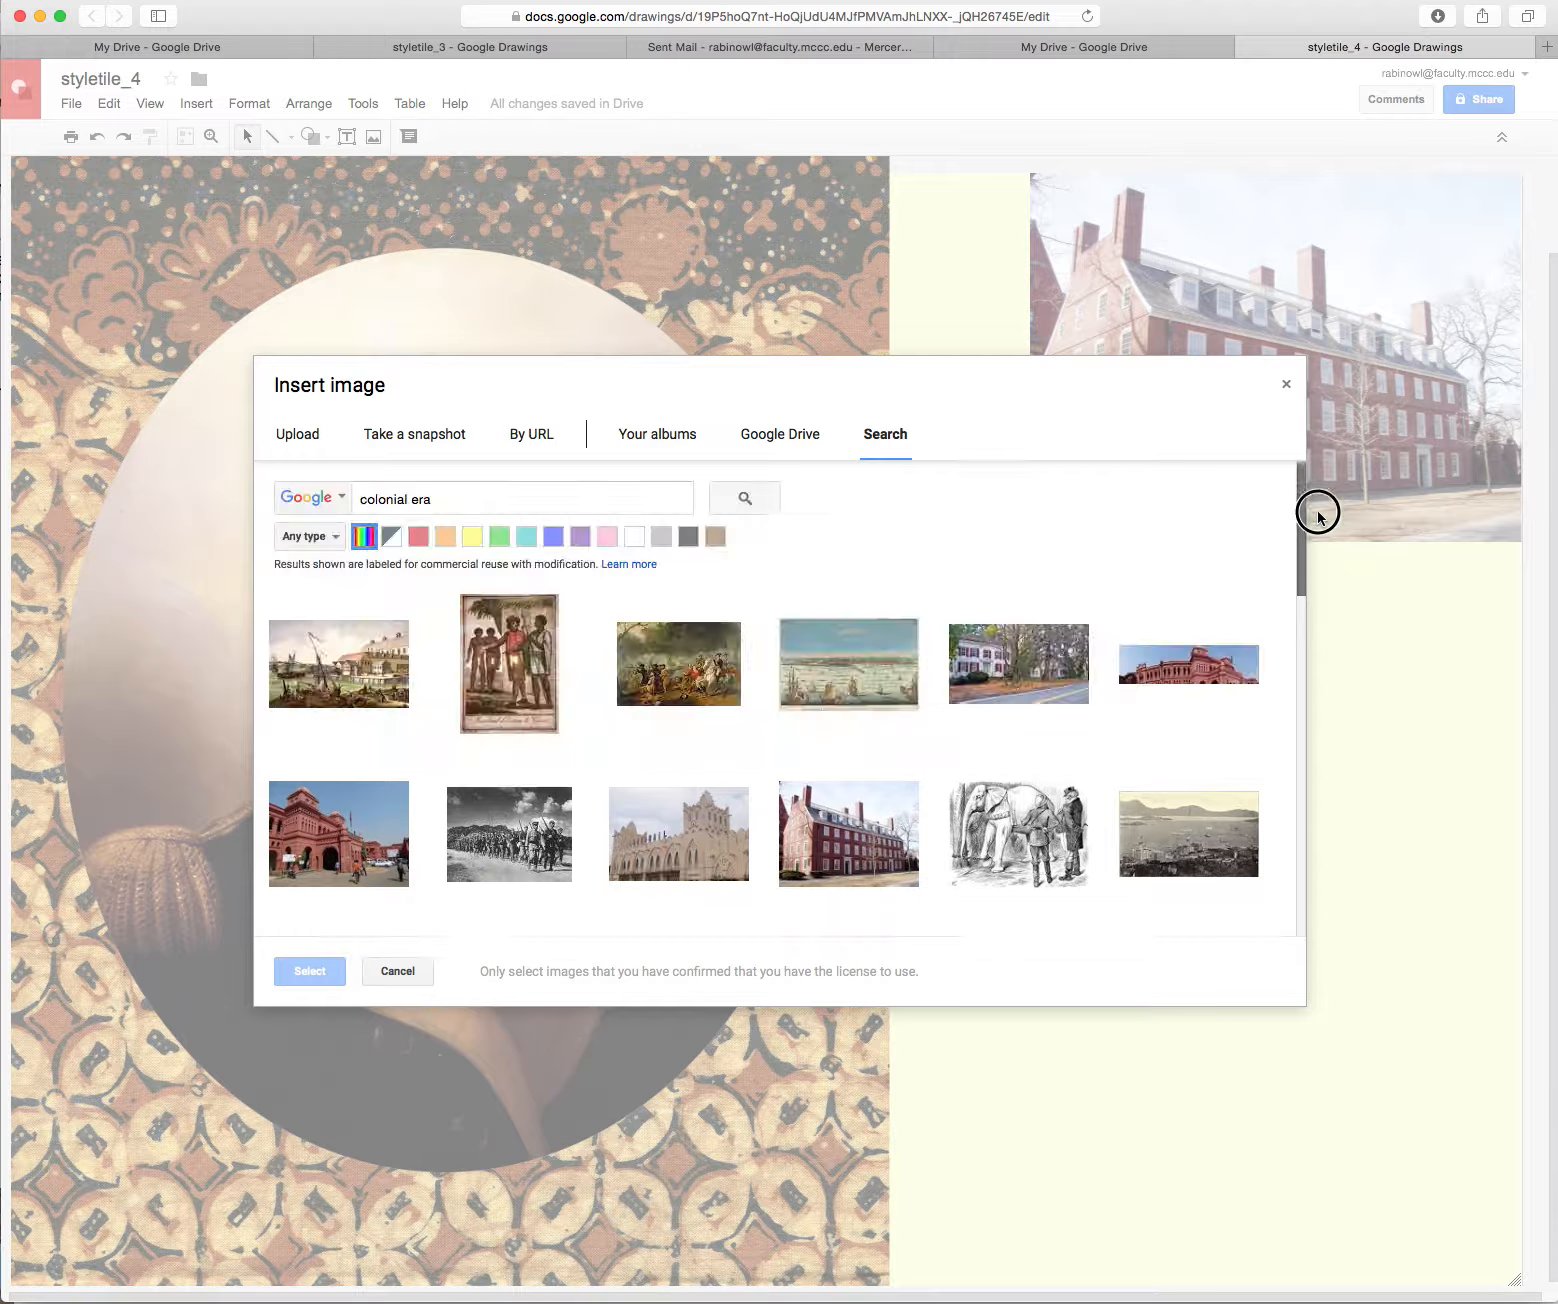
left_click_drag(409, 499, 503, 501)
type("ma")
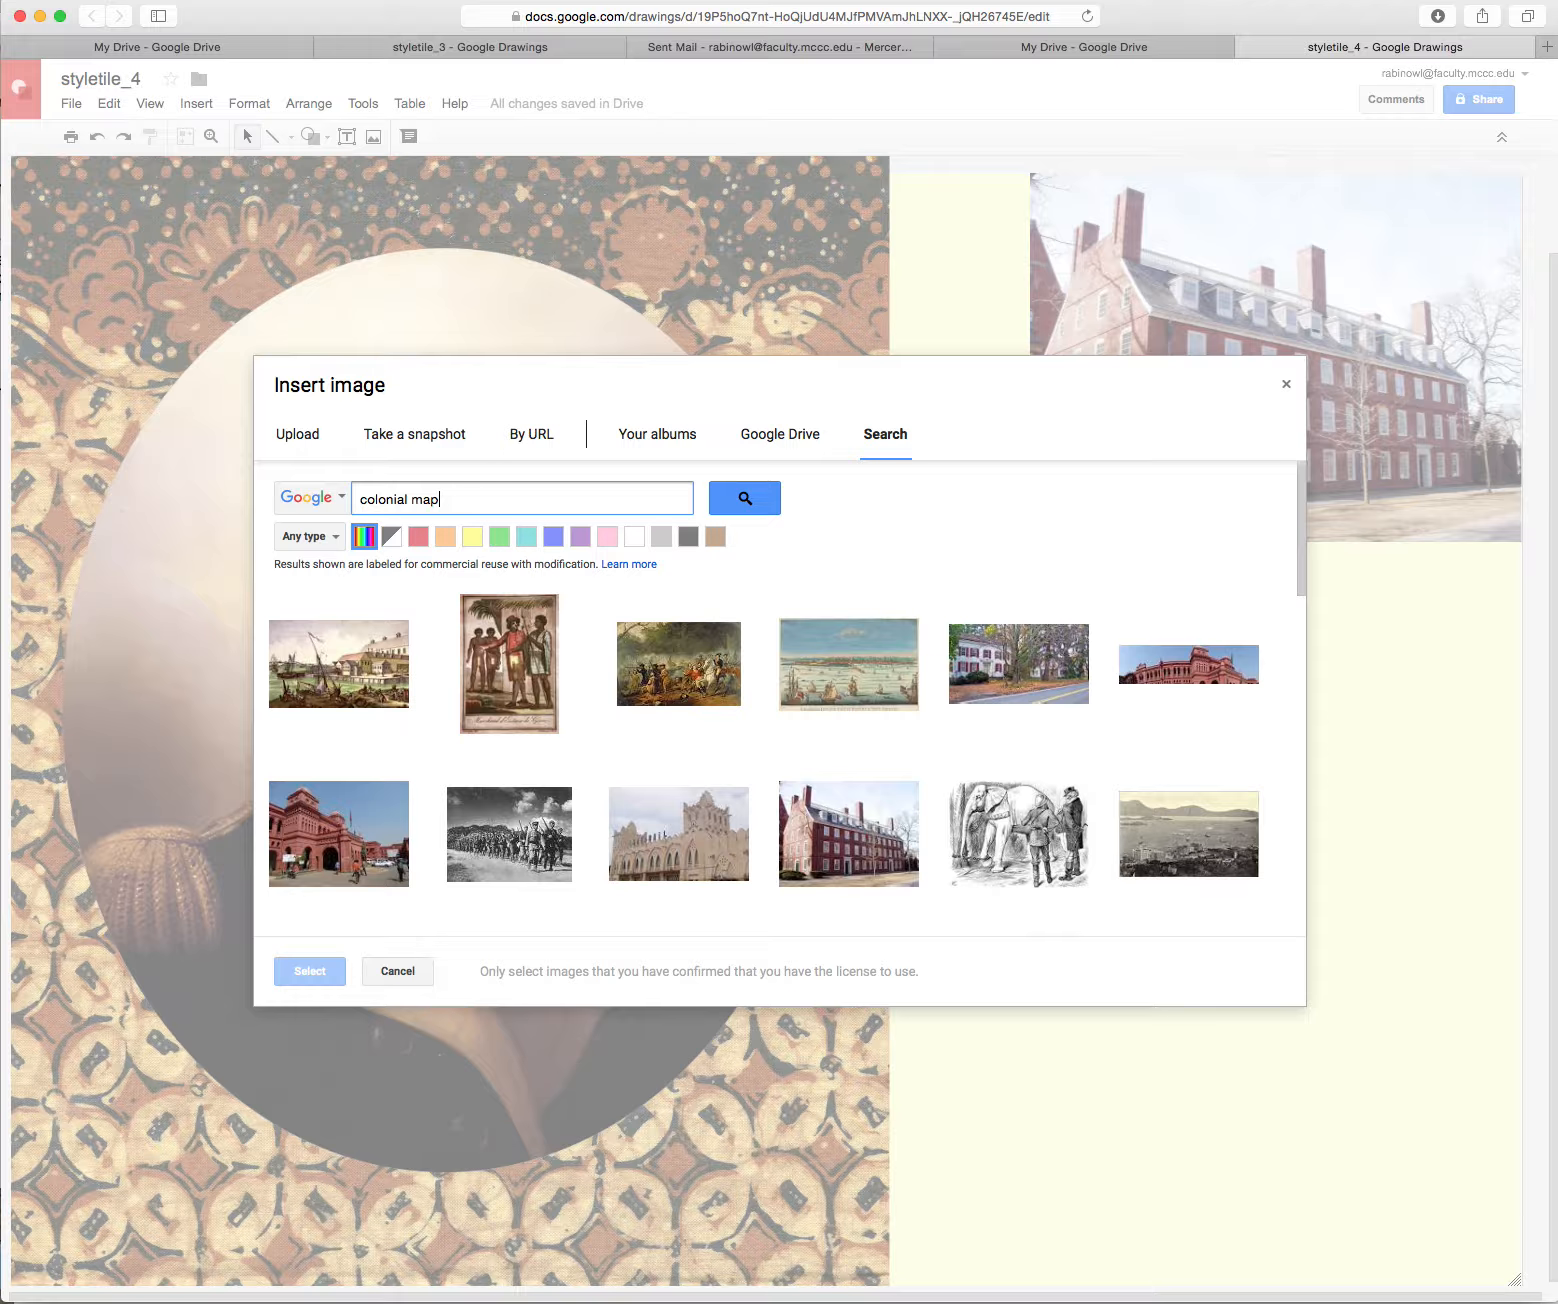
type("p")
key("Return")
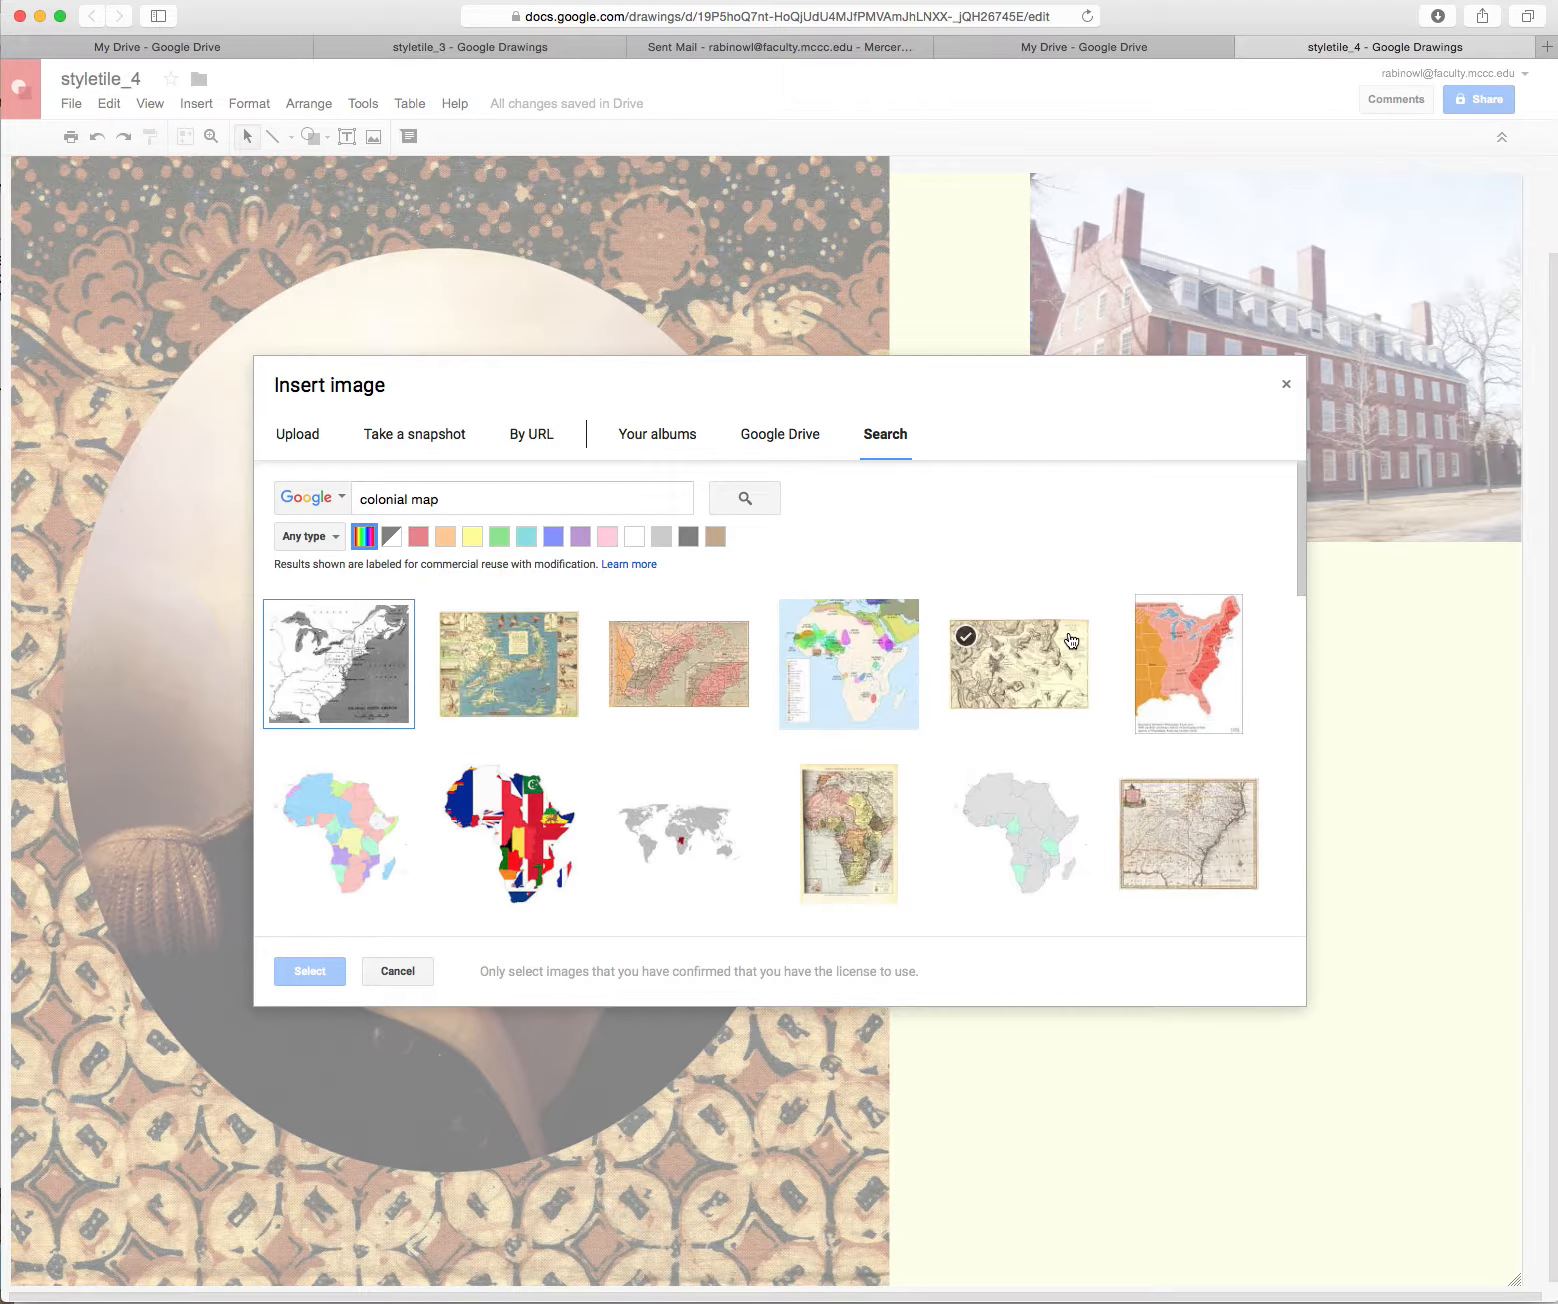
Search 'colonial american' and insert the painting of four children in colonial dress
left_click_drag(1300, 590, 1260, 514)
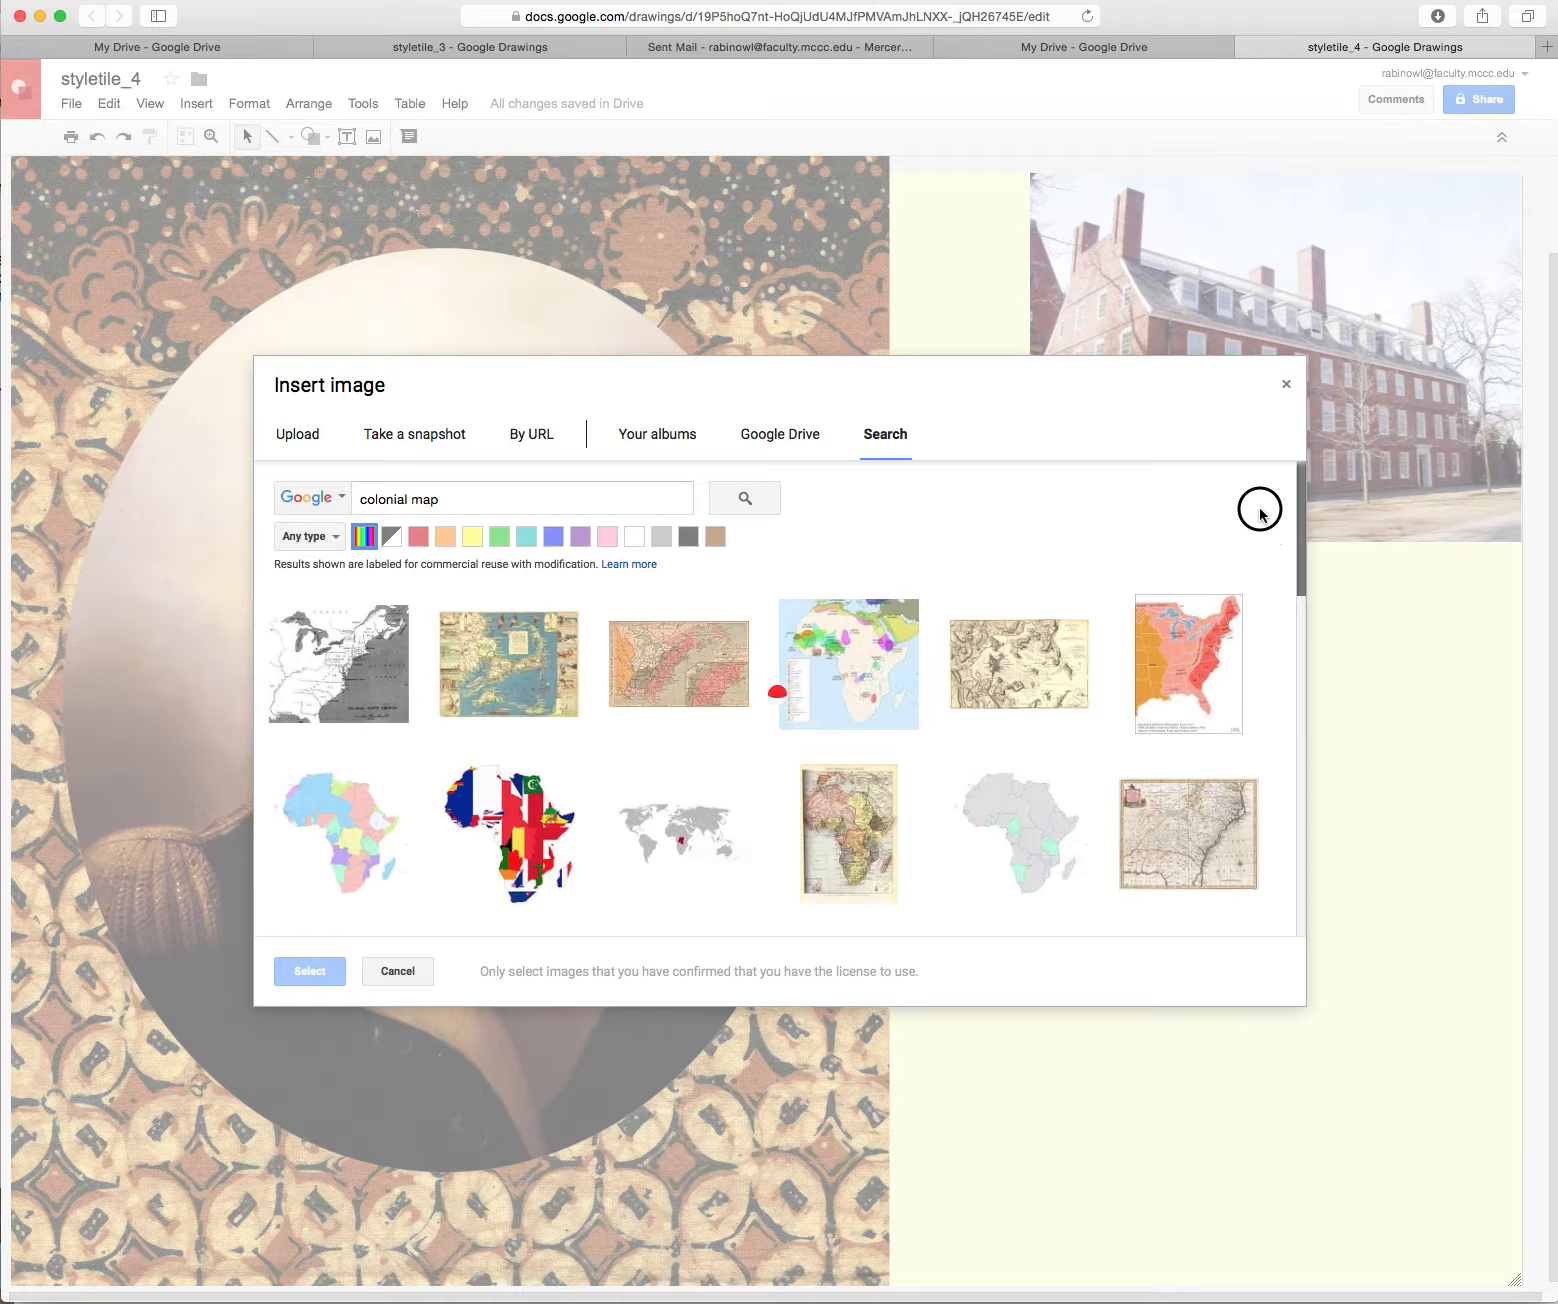
left_click_drag(410, 495, 442, 494)
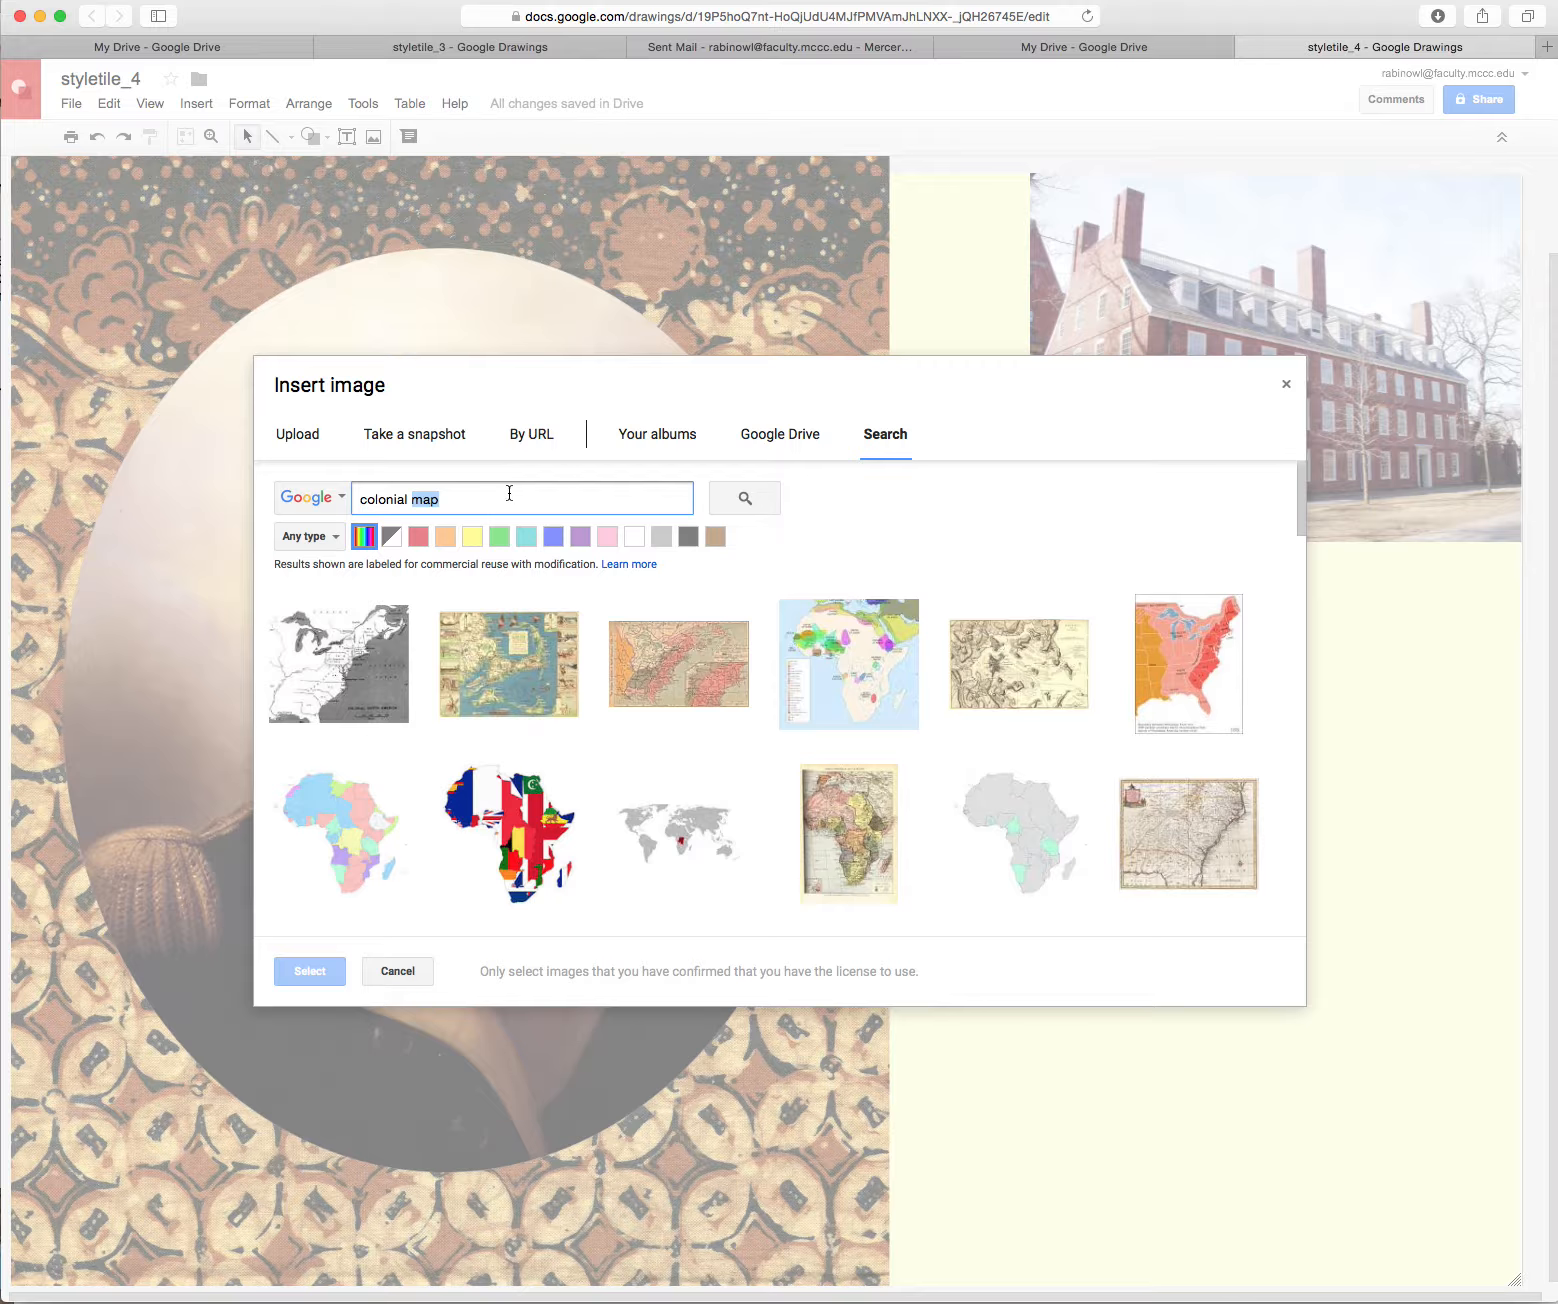
type("american")
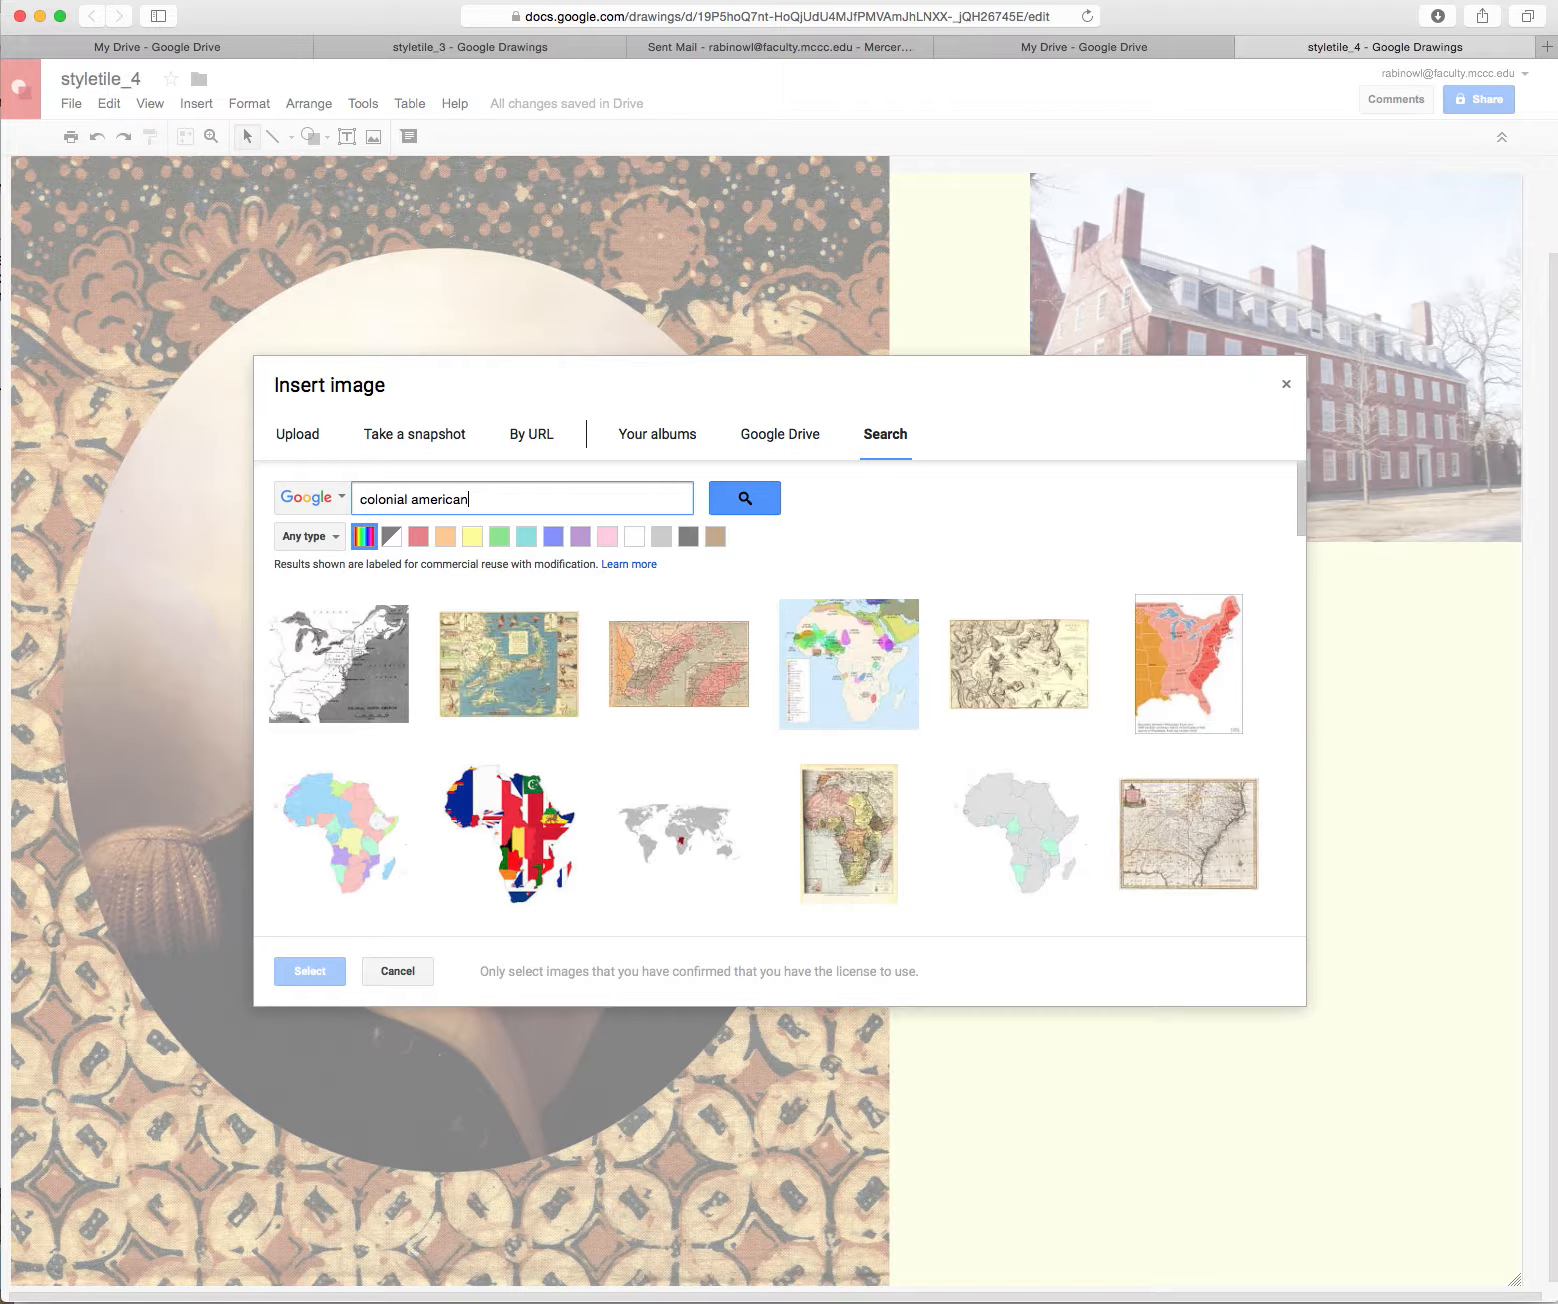
key("Return")
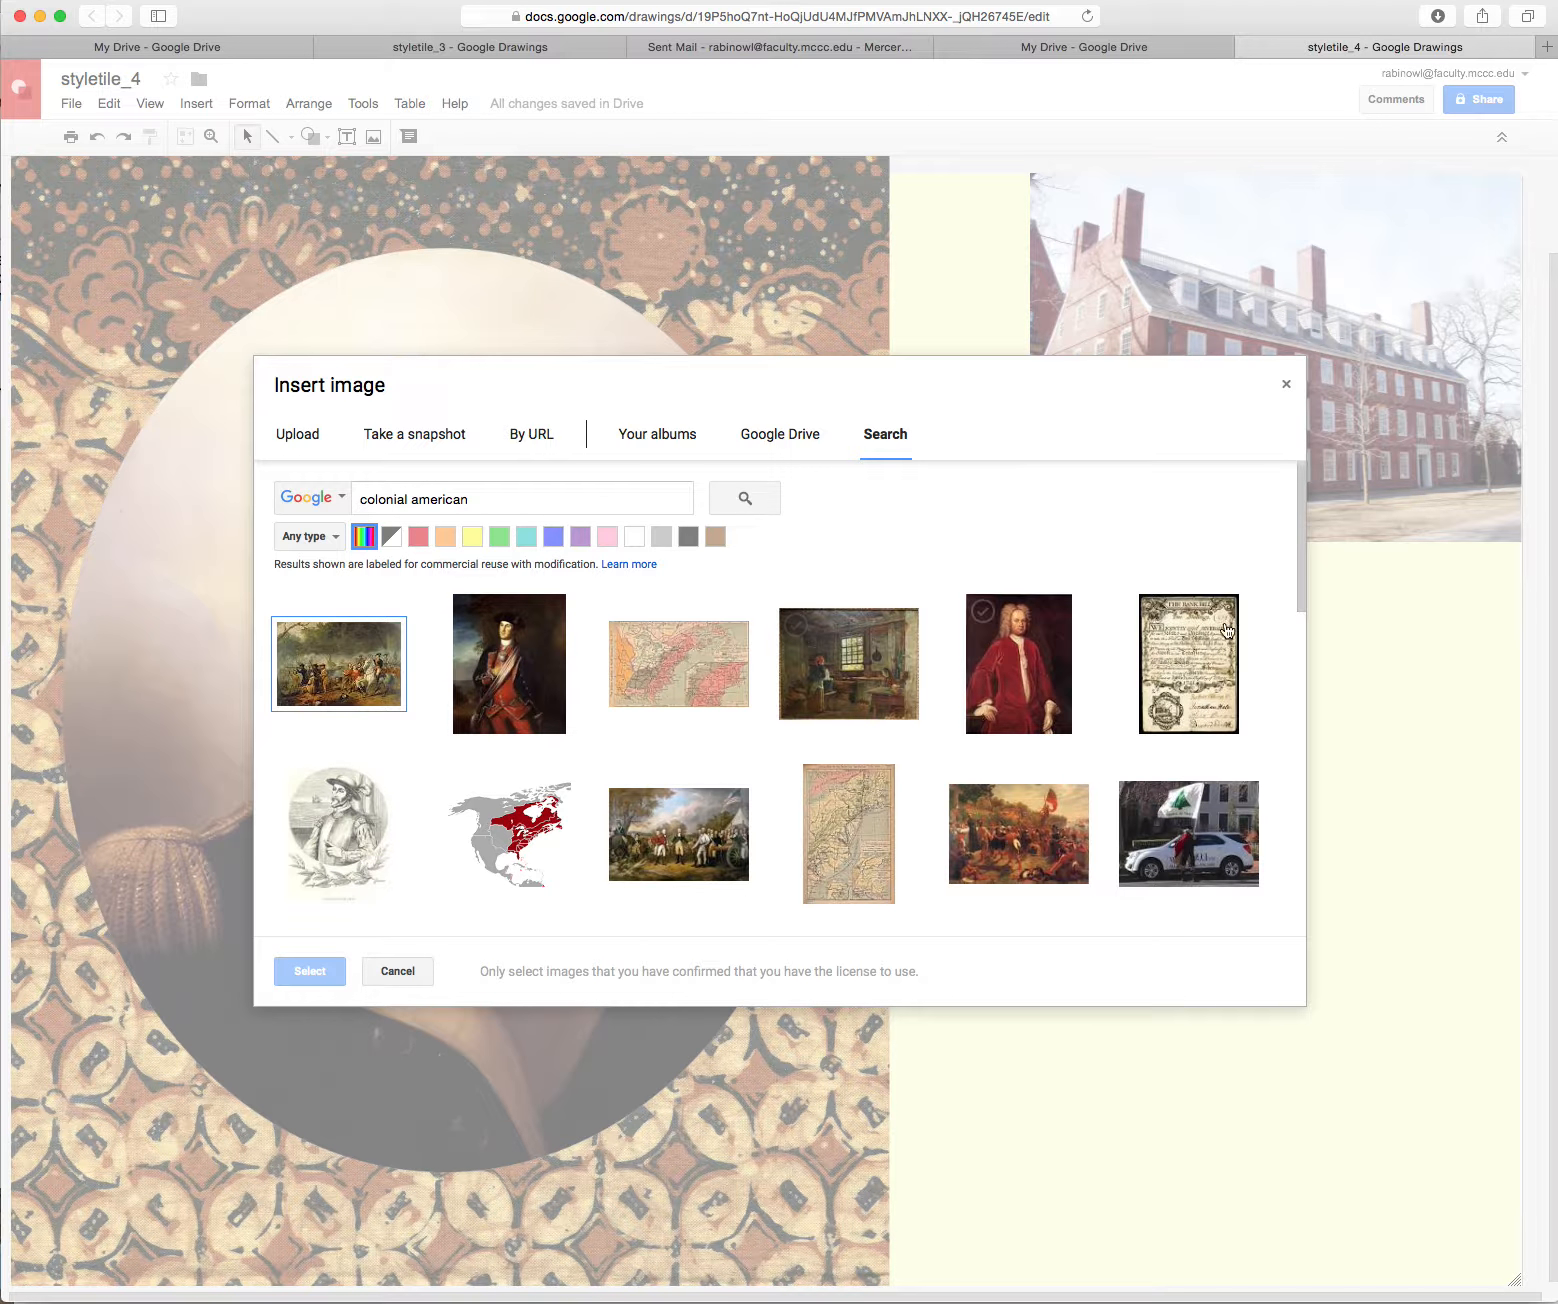
left_click_drag(1298, 556, 1322, 681)
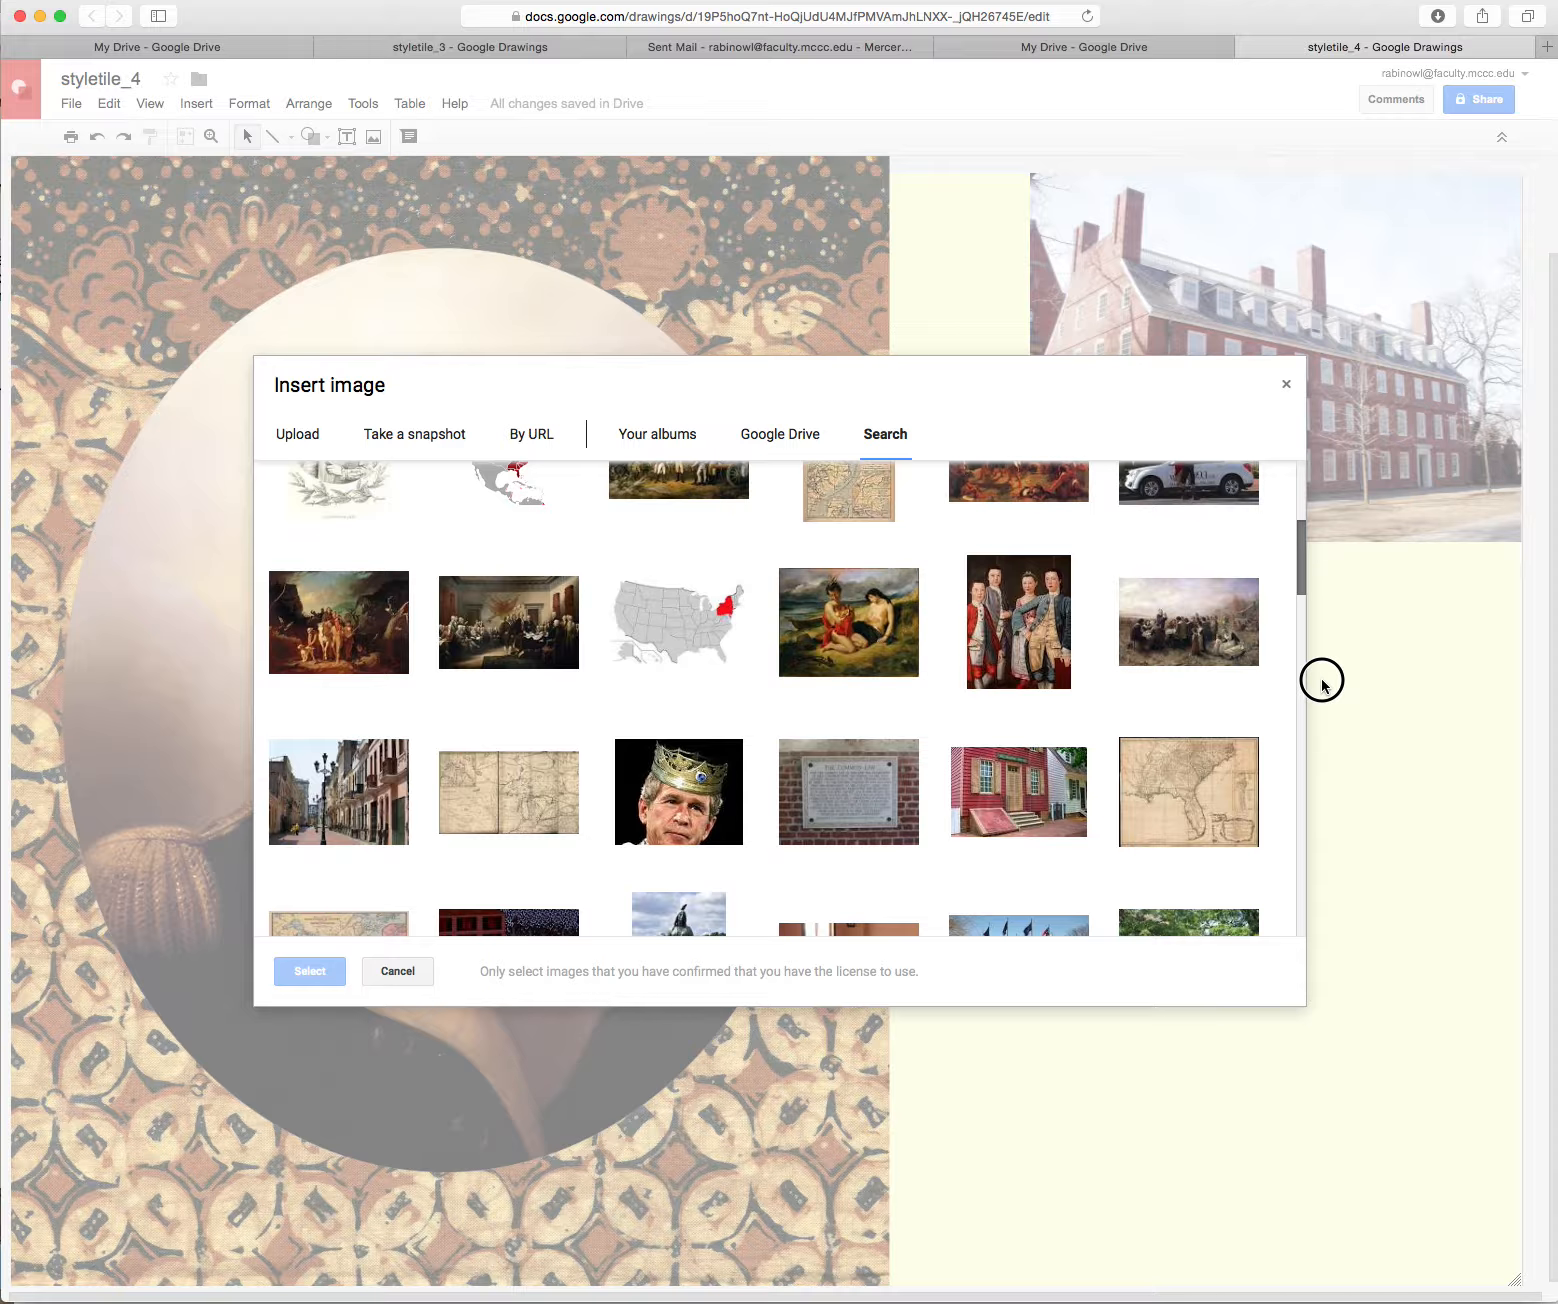
left_click(1029, 648)
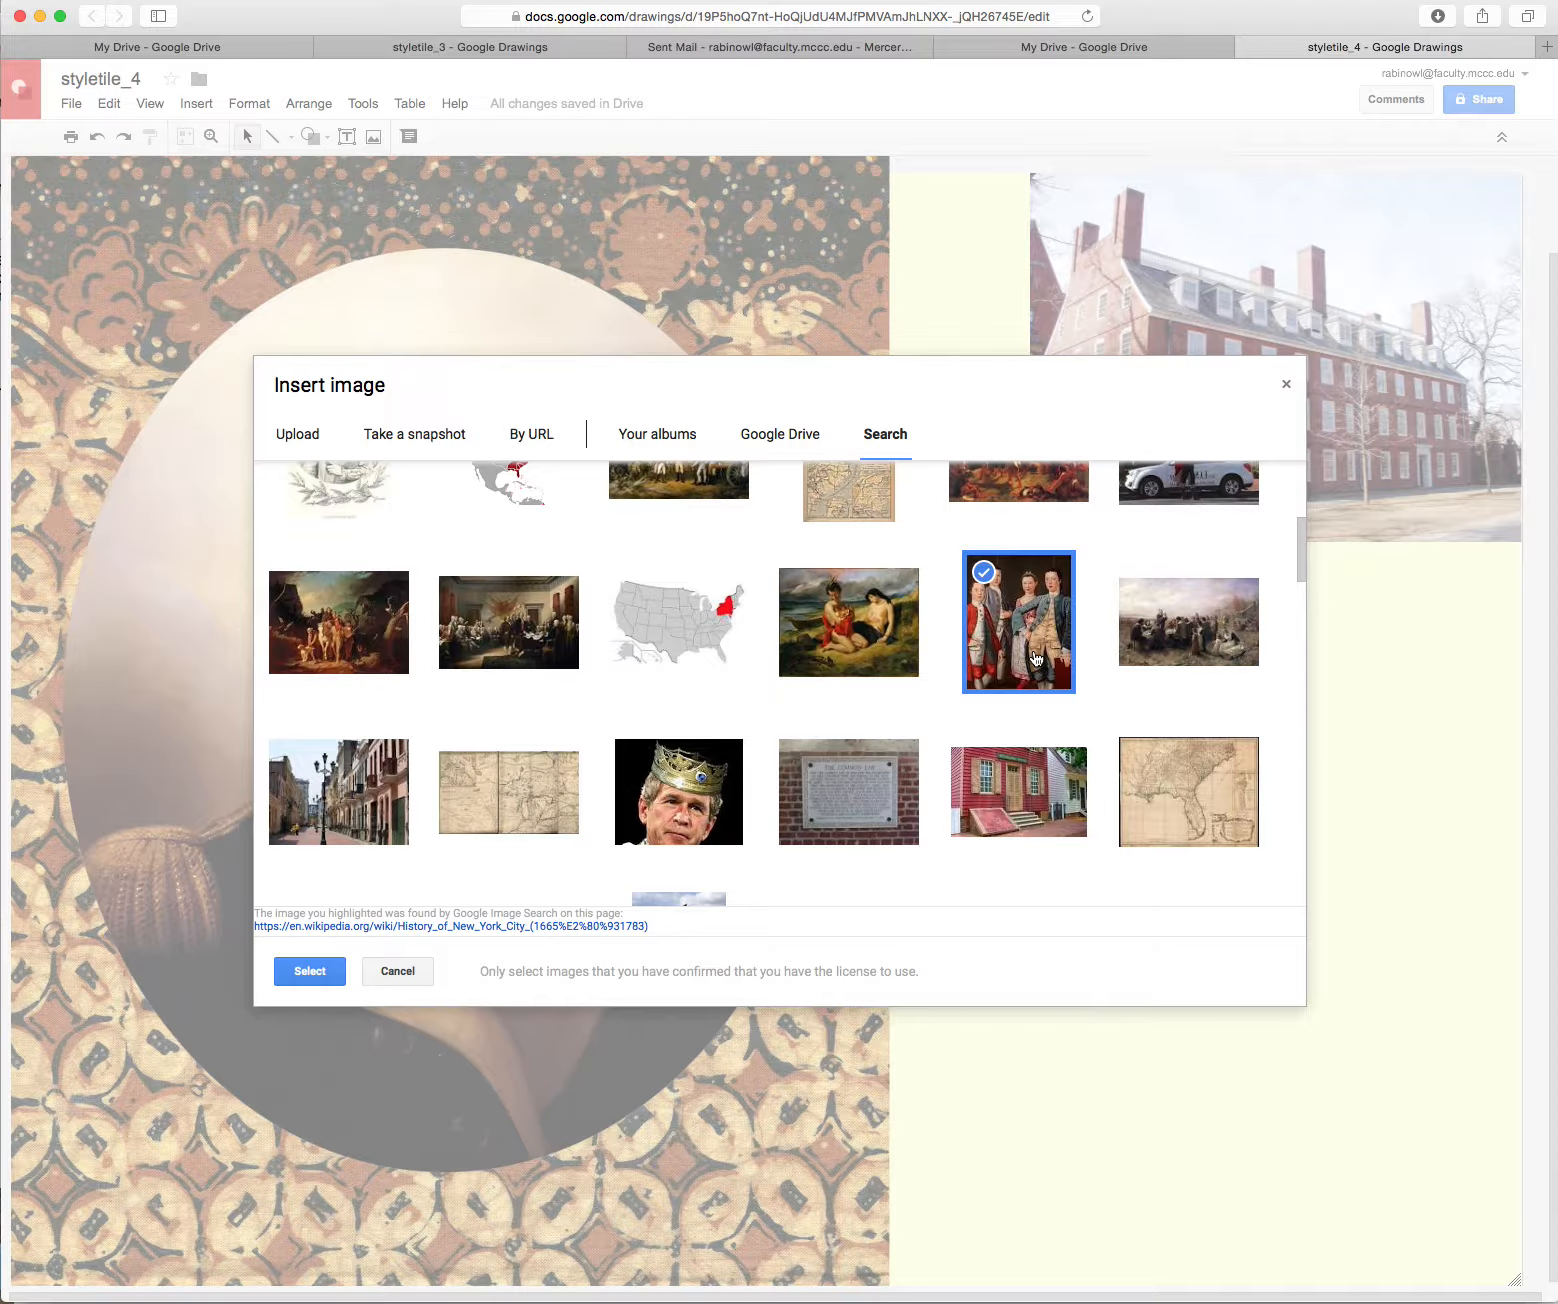
left_click(310, 971)
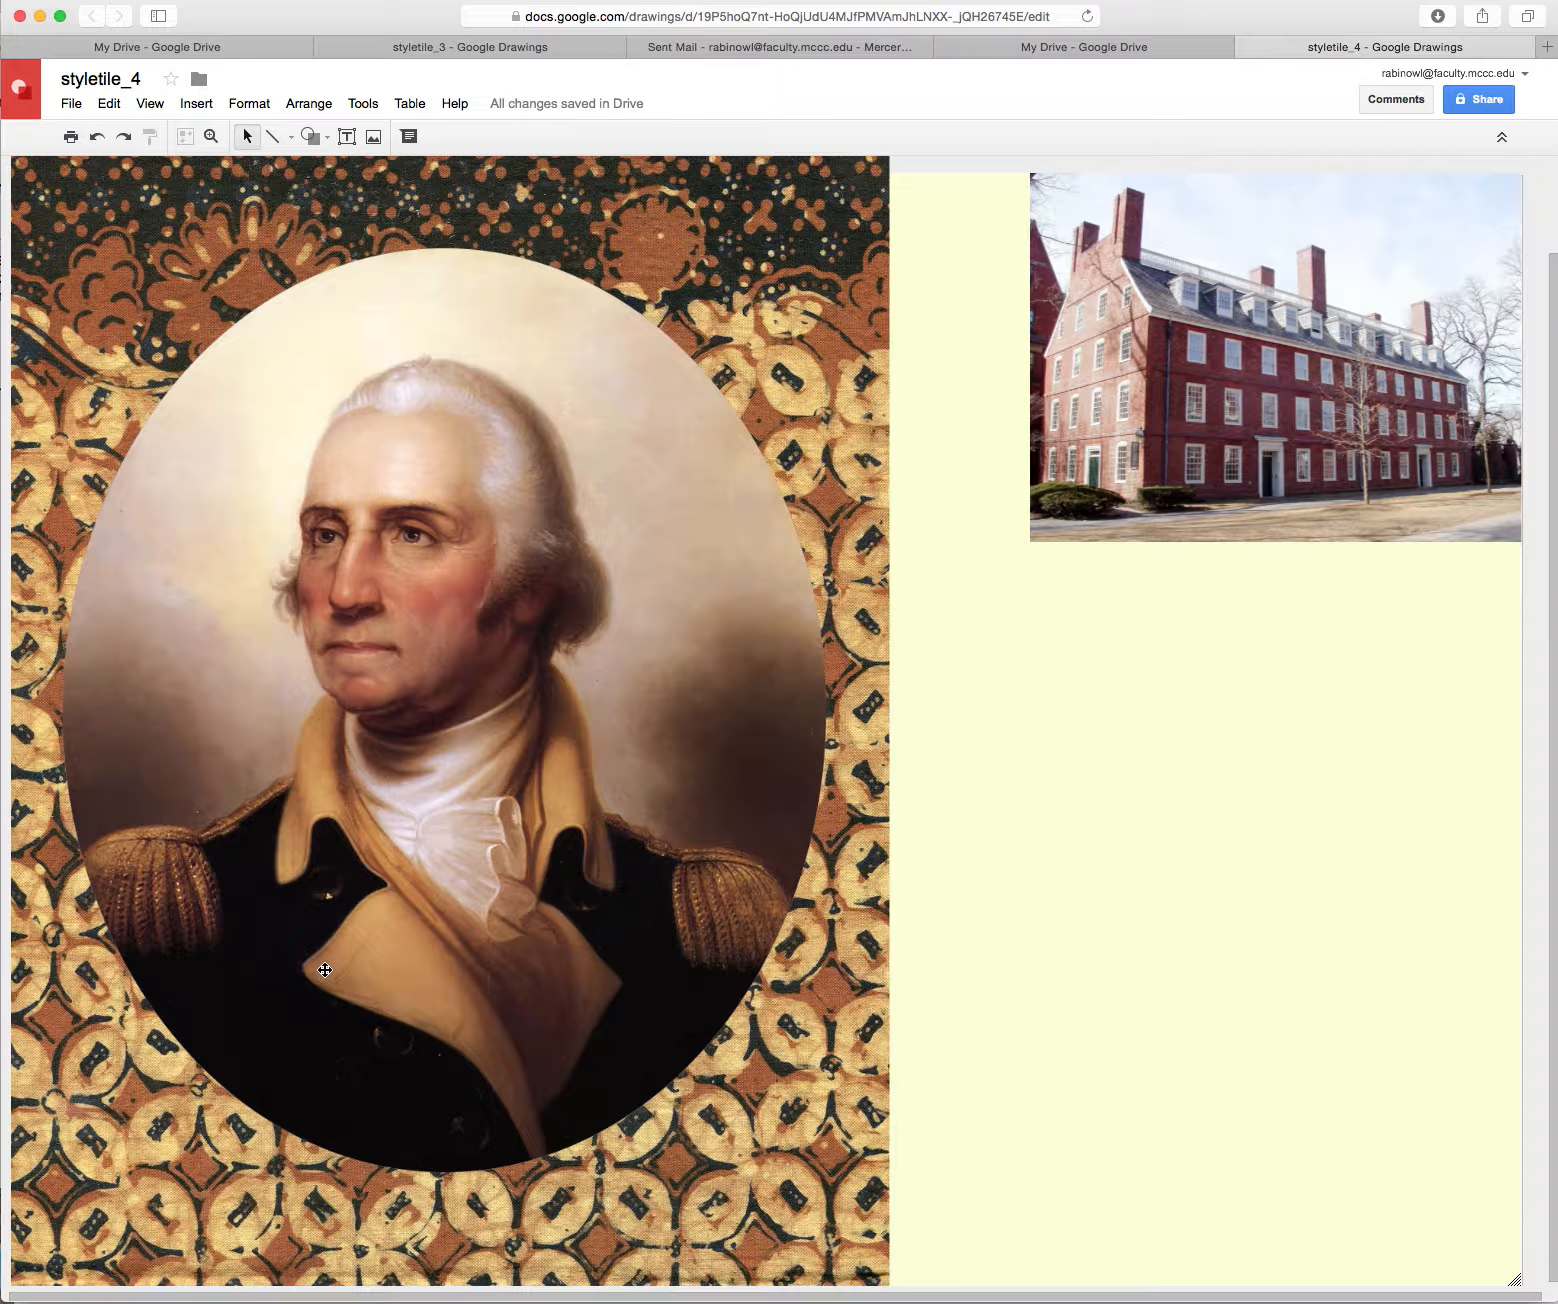
Shrink the children's painting from its top-left corner and move it up beneath the brick building
left_click_drag(770, 749, 1167, 994)
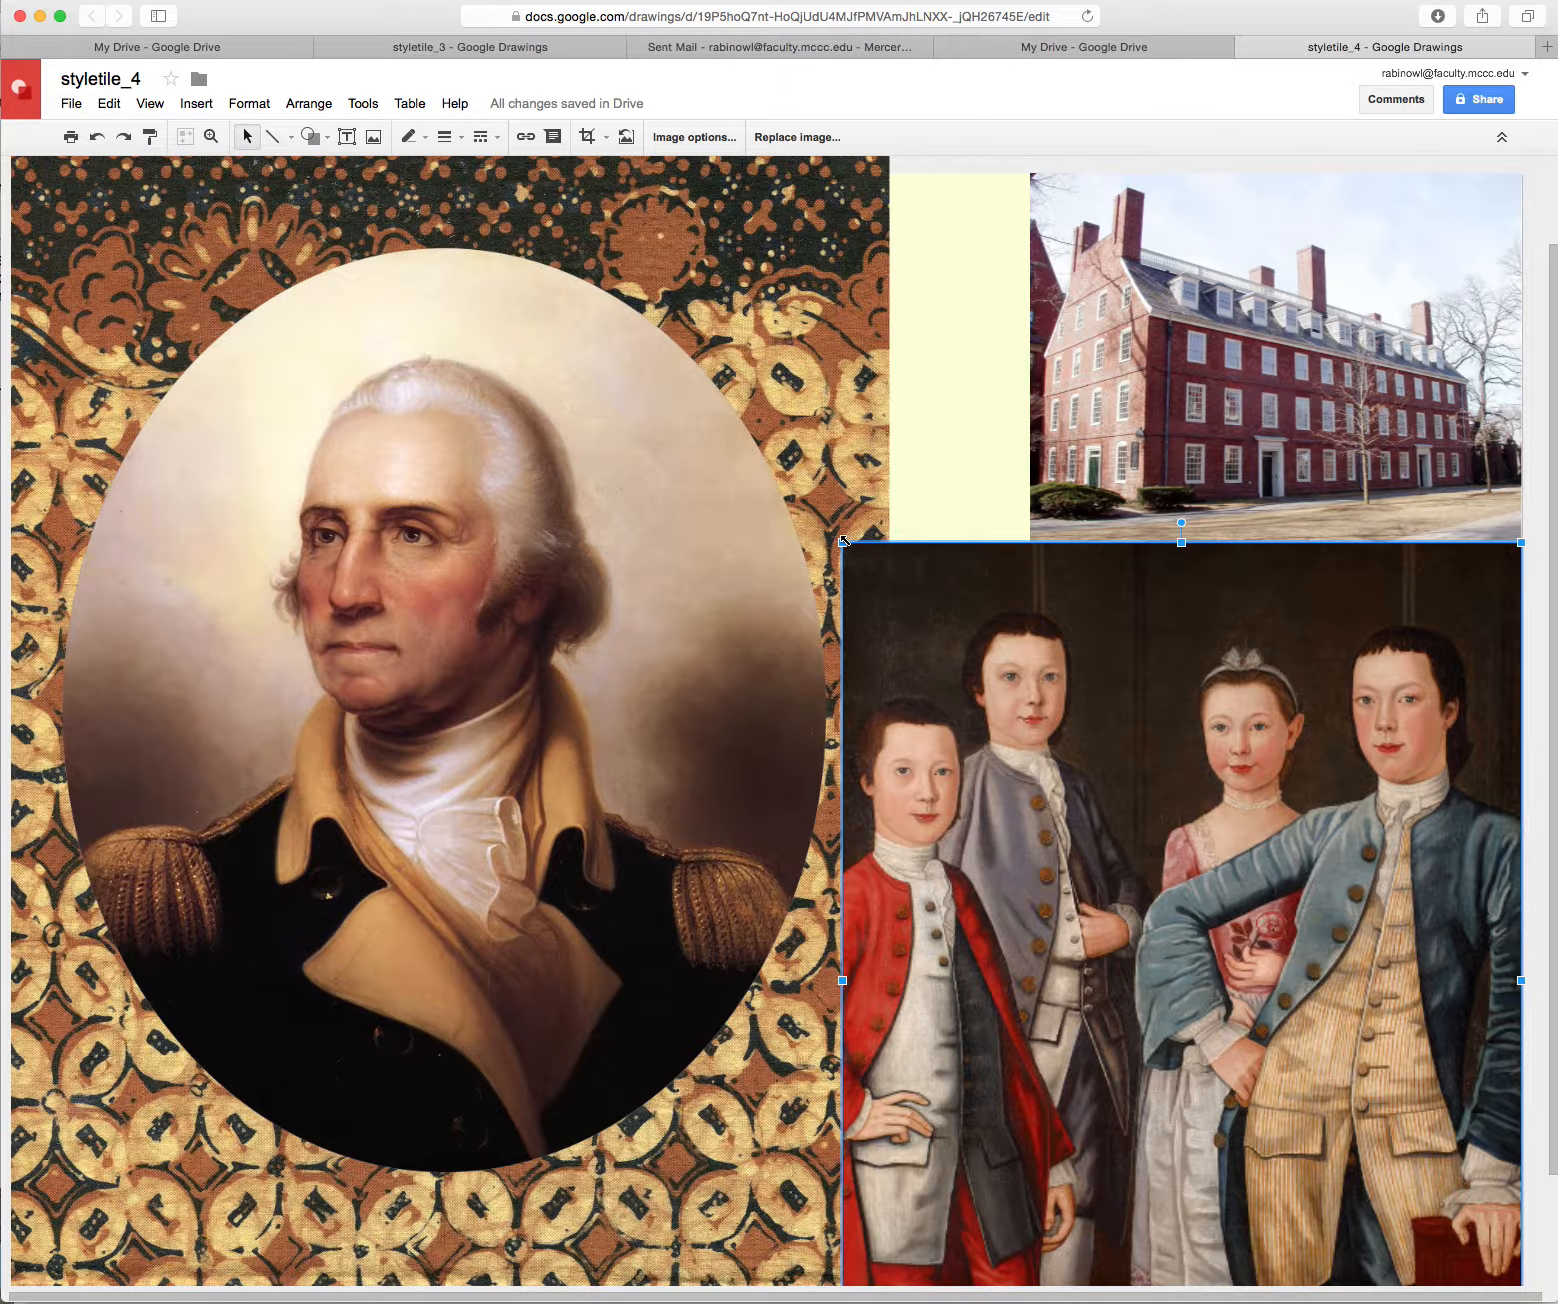
mouse_move(843, 541)
left_mouse_down()
mouse_move(1082, 725)
mouse_move(1140, 796)
mouse_move(1128, 784)
left_mouse_up()
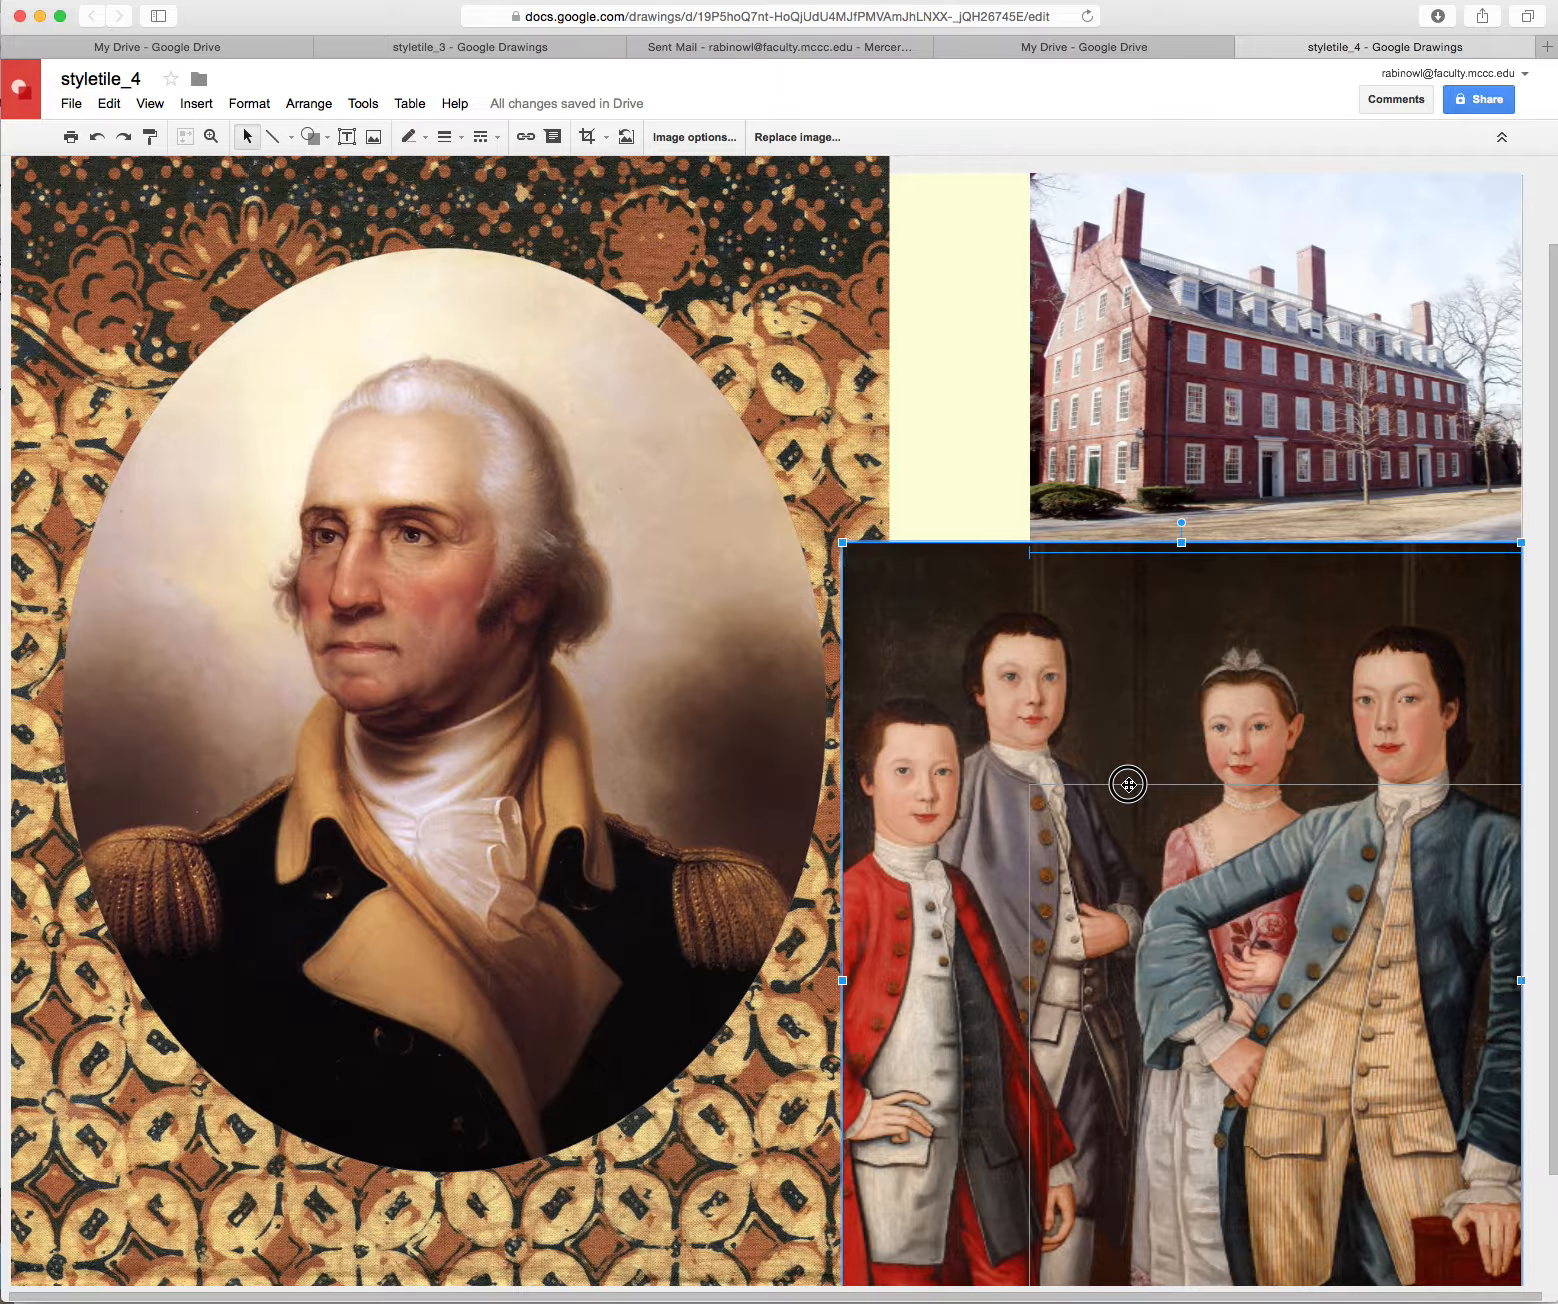
left_click_drag(1128, 784, 1129, 786)
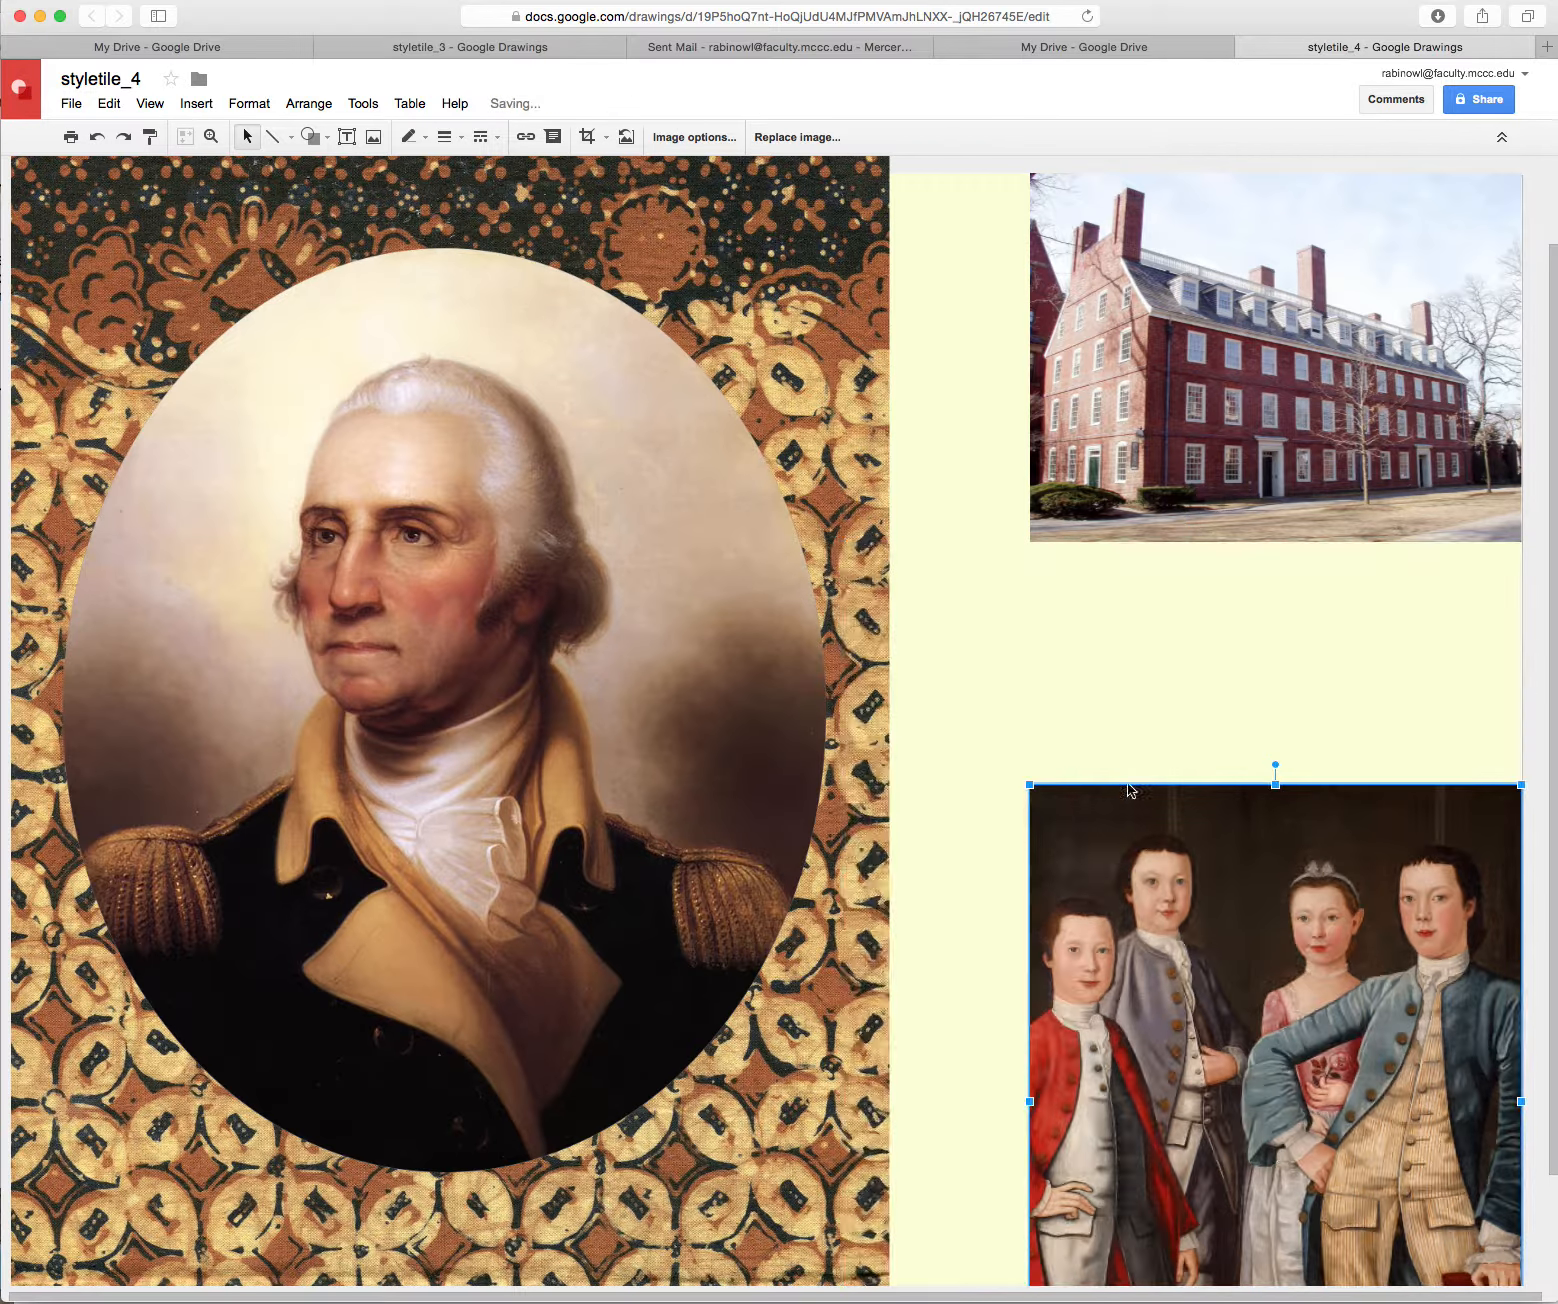
left_click_drag(1234, 1034, 1237, 792)
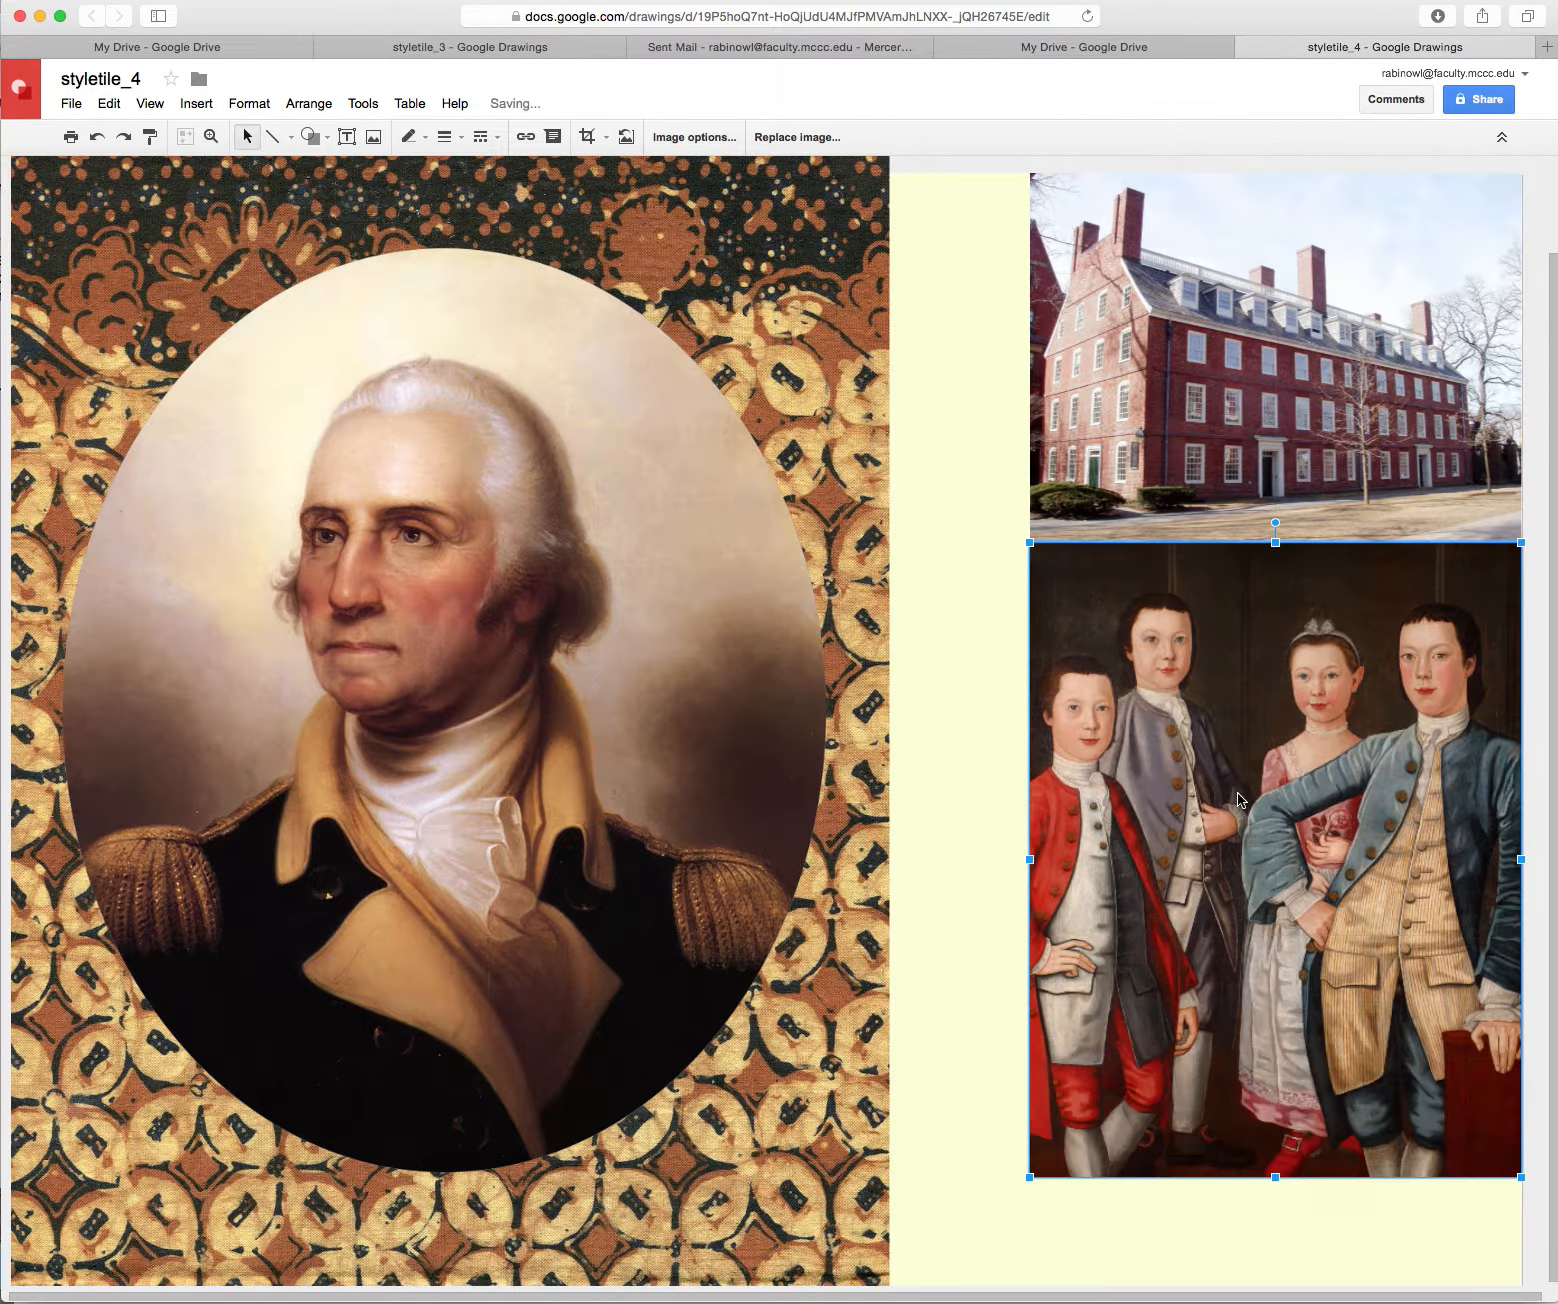
Shrink the Washington oval portrait by its corner handle
left_click(950, 1078)
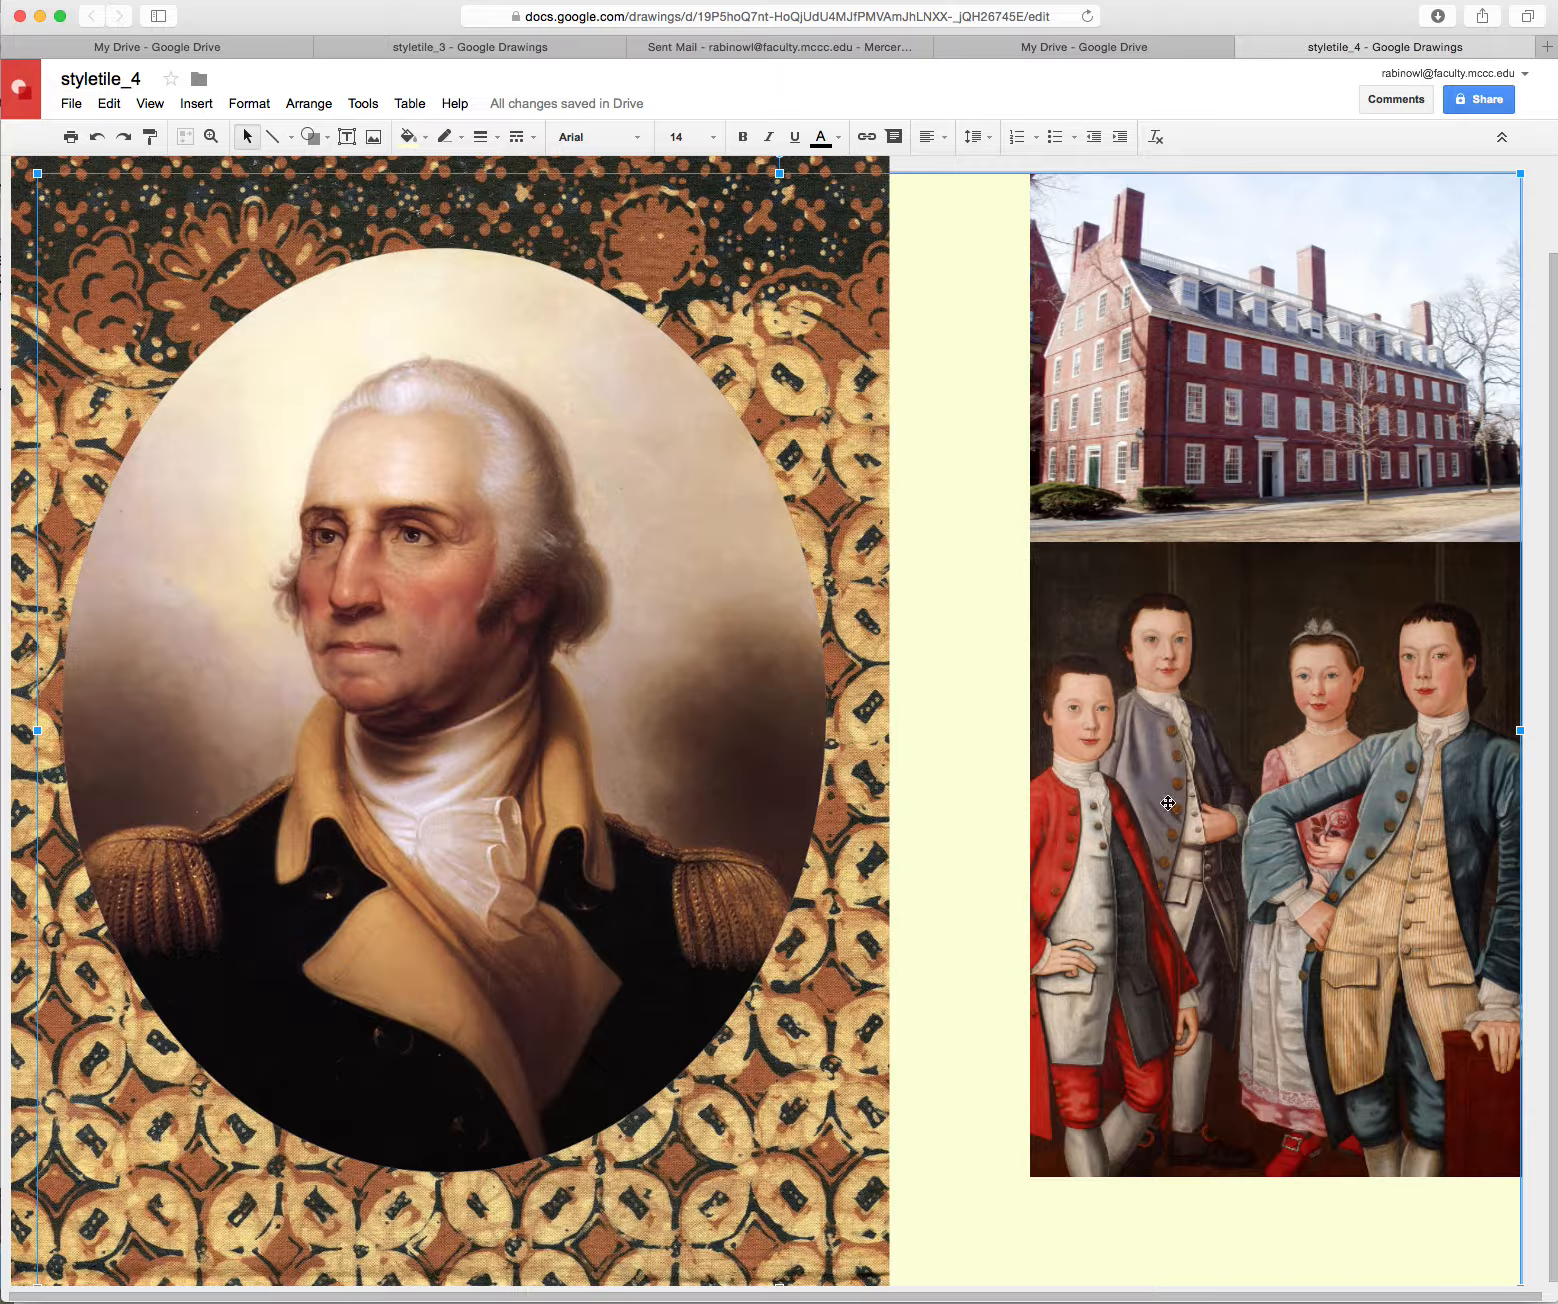
left_click(691, 764)
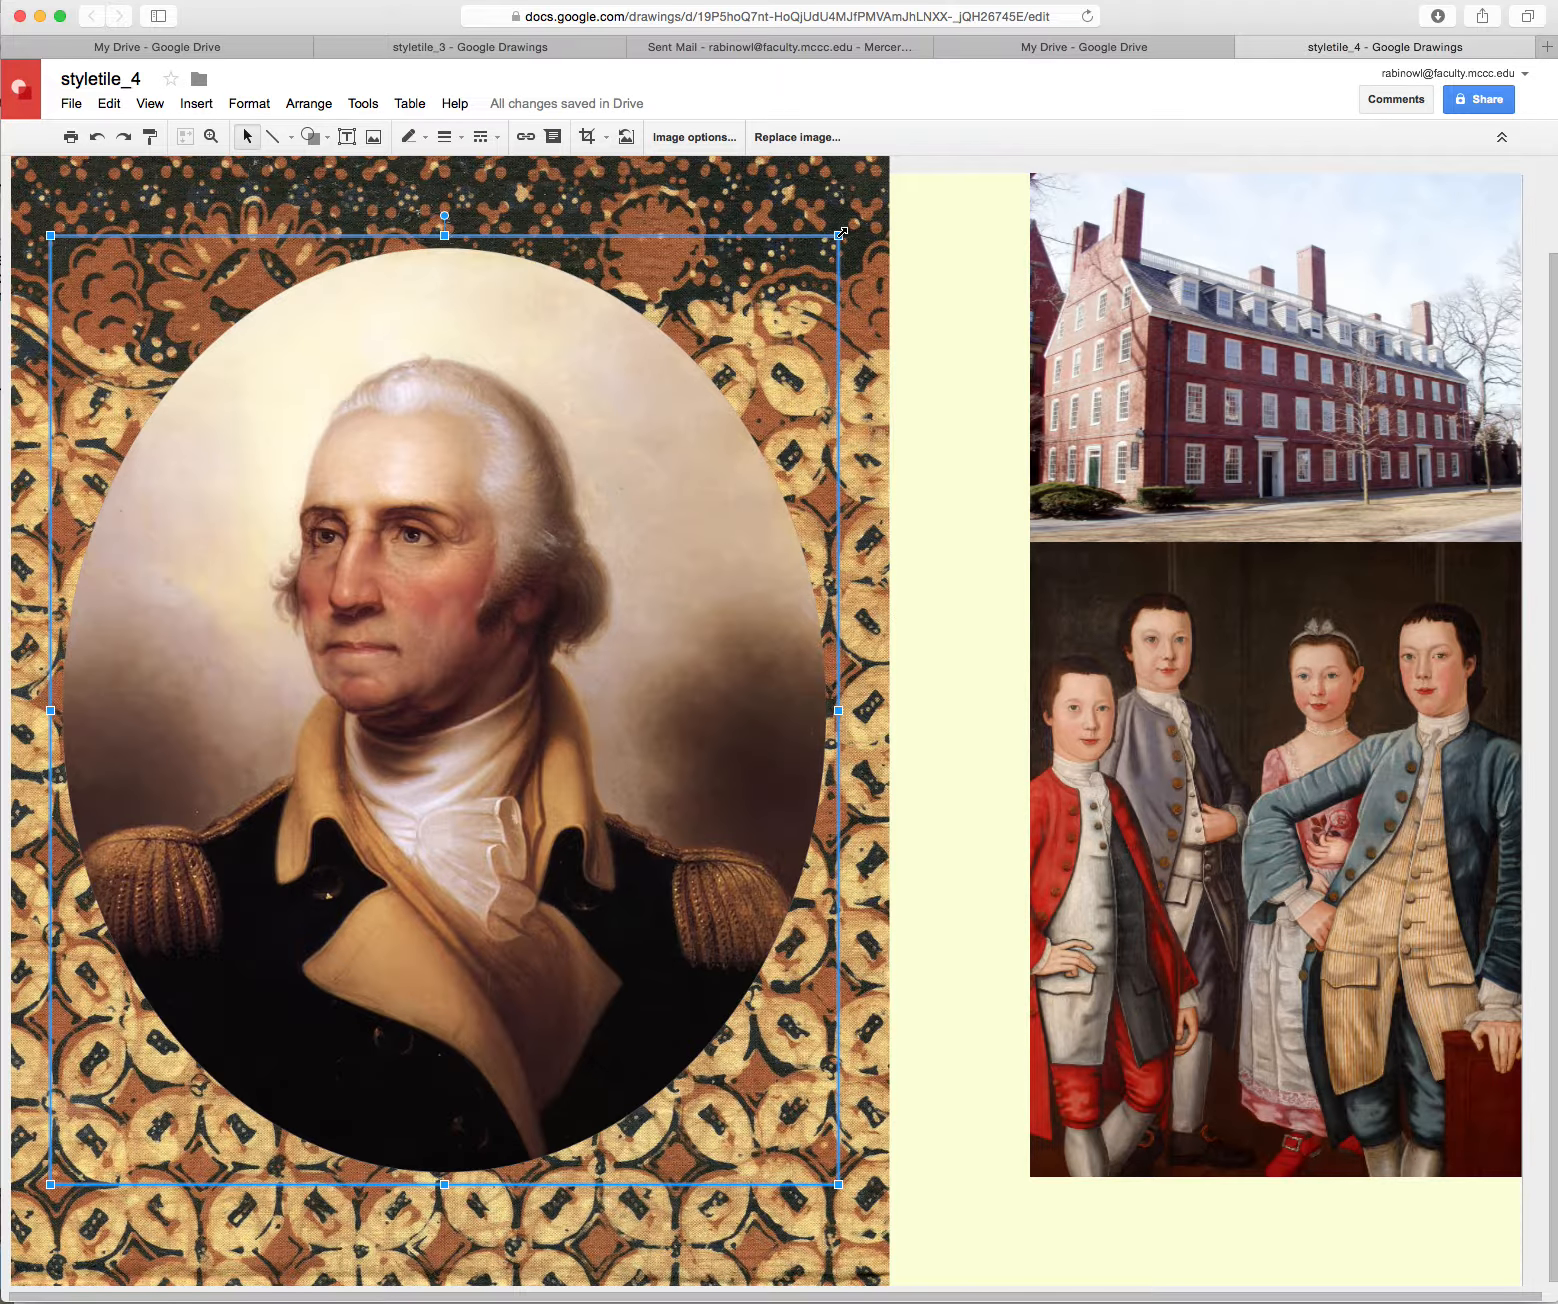
left_click_drag(840, 234, 747, 346)
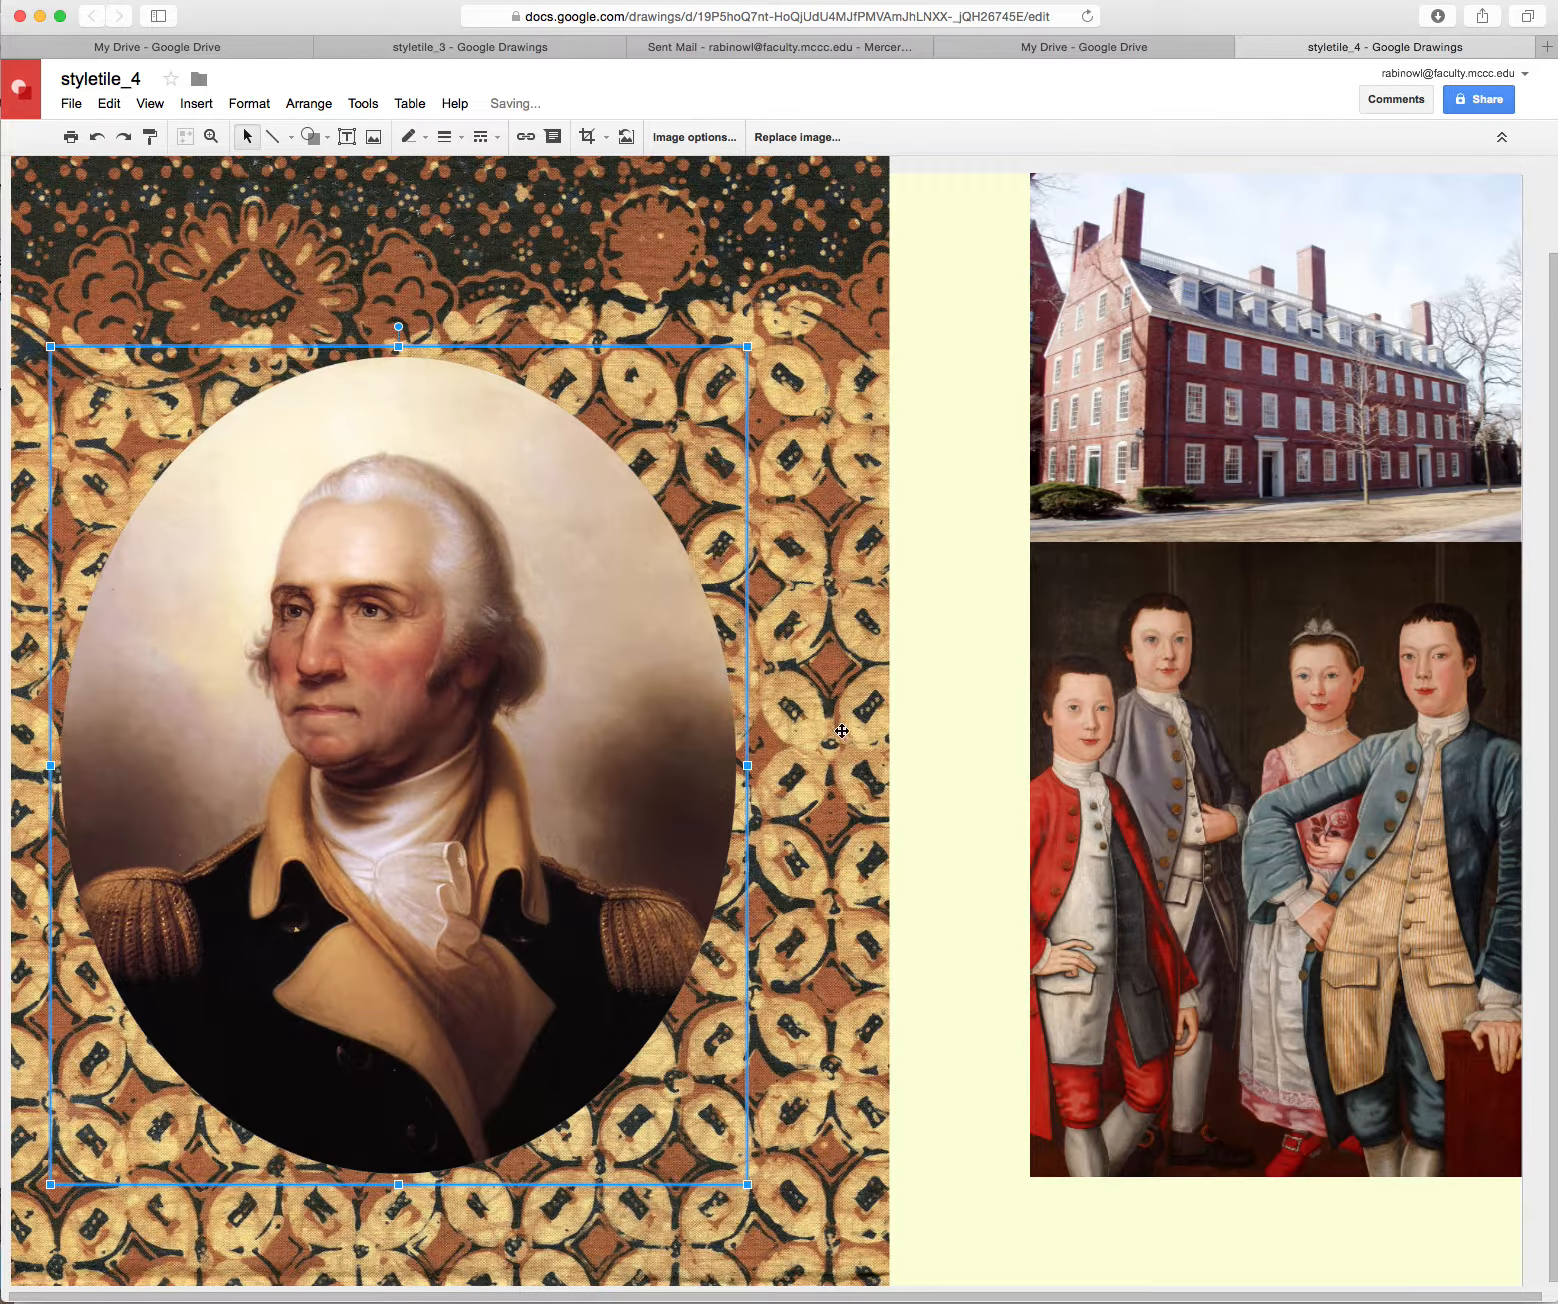
Narrow the batik backdrop, shift it right and down, and re-centre the portrait on it
left_click(830, 760)
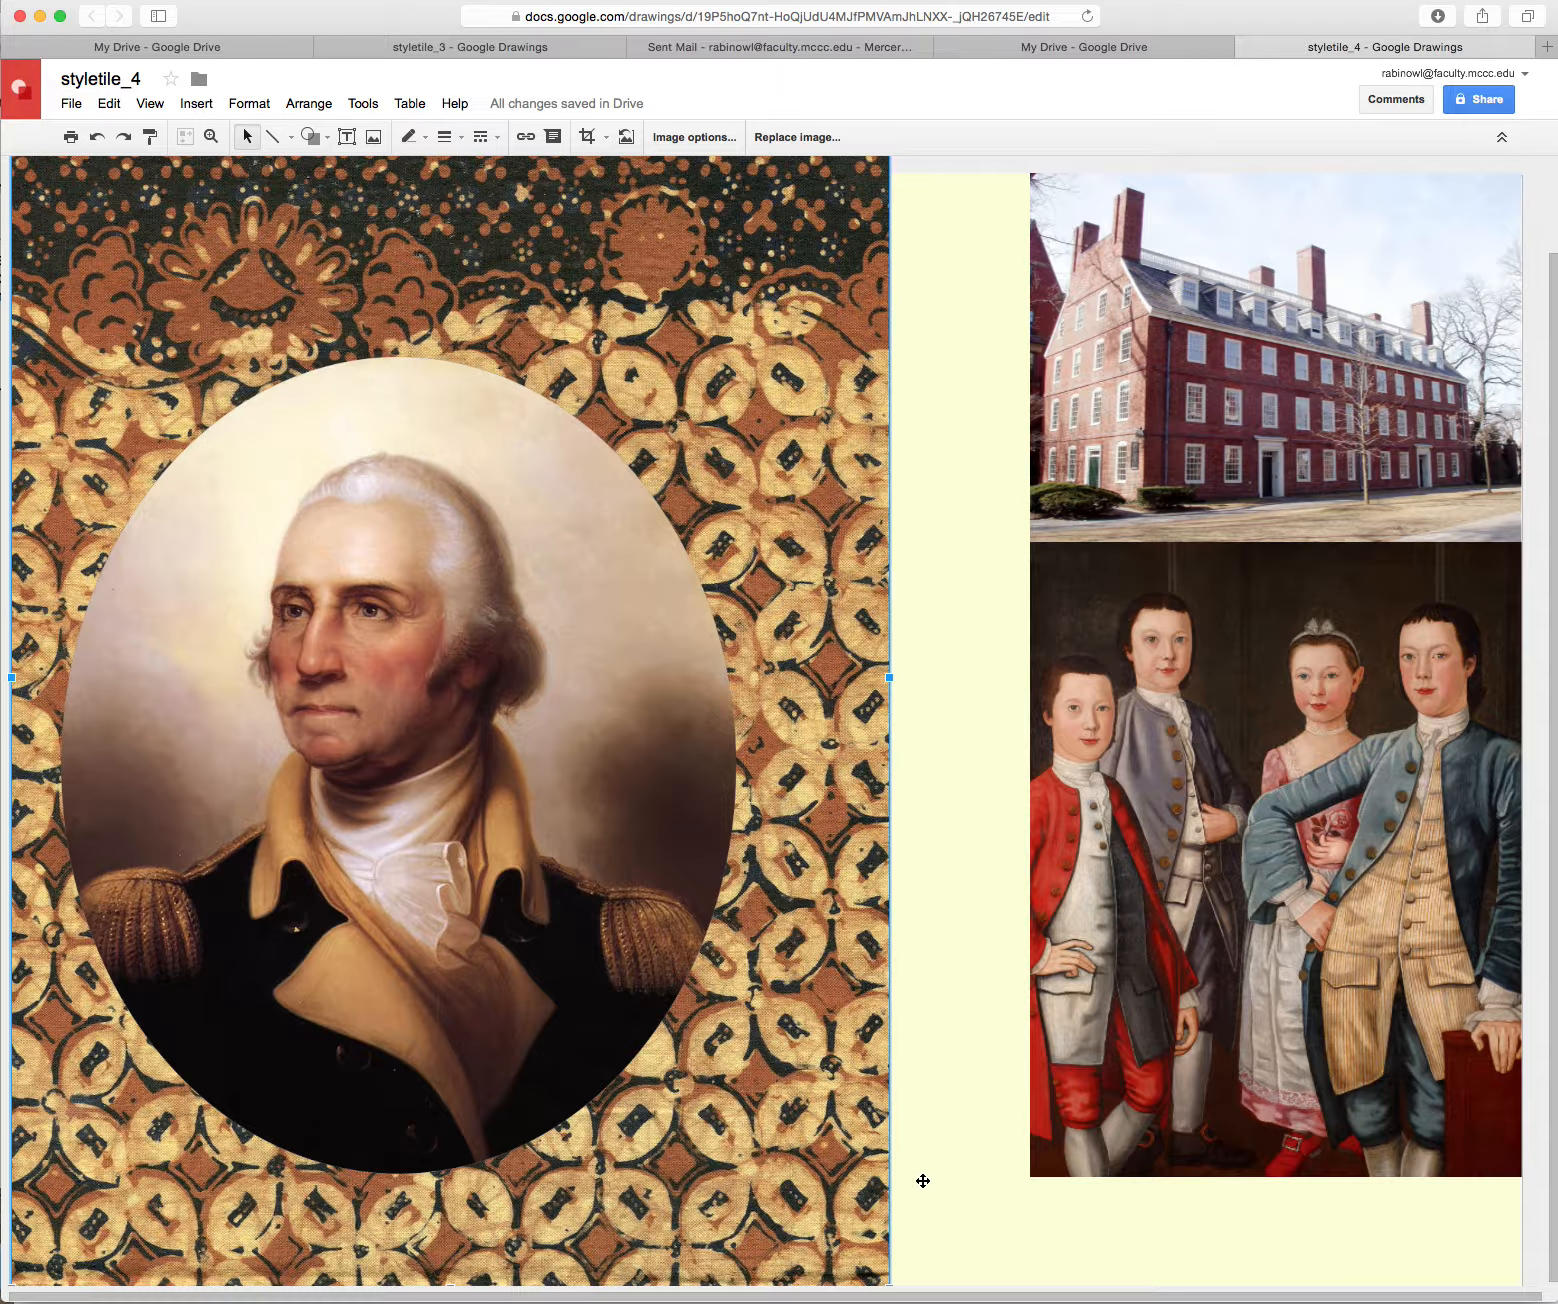
left_click(888, 1290)
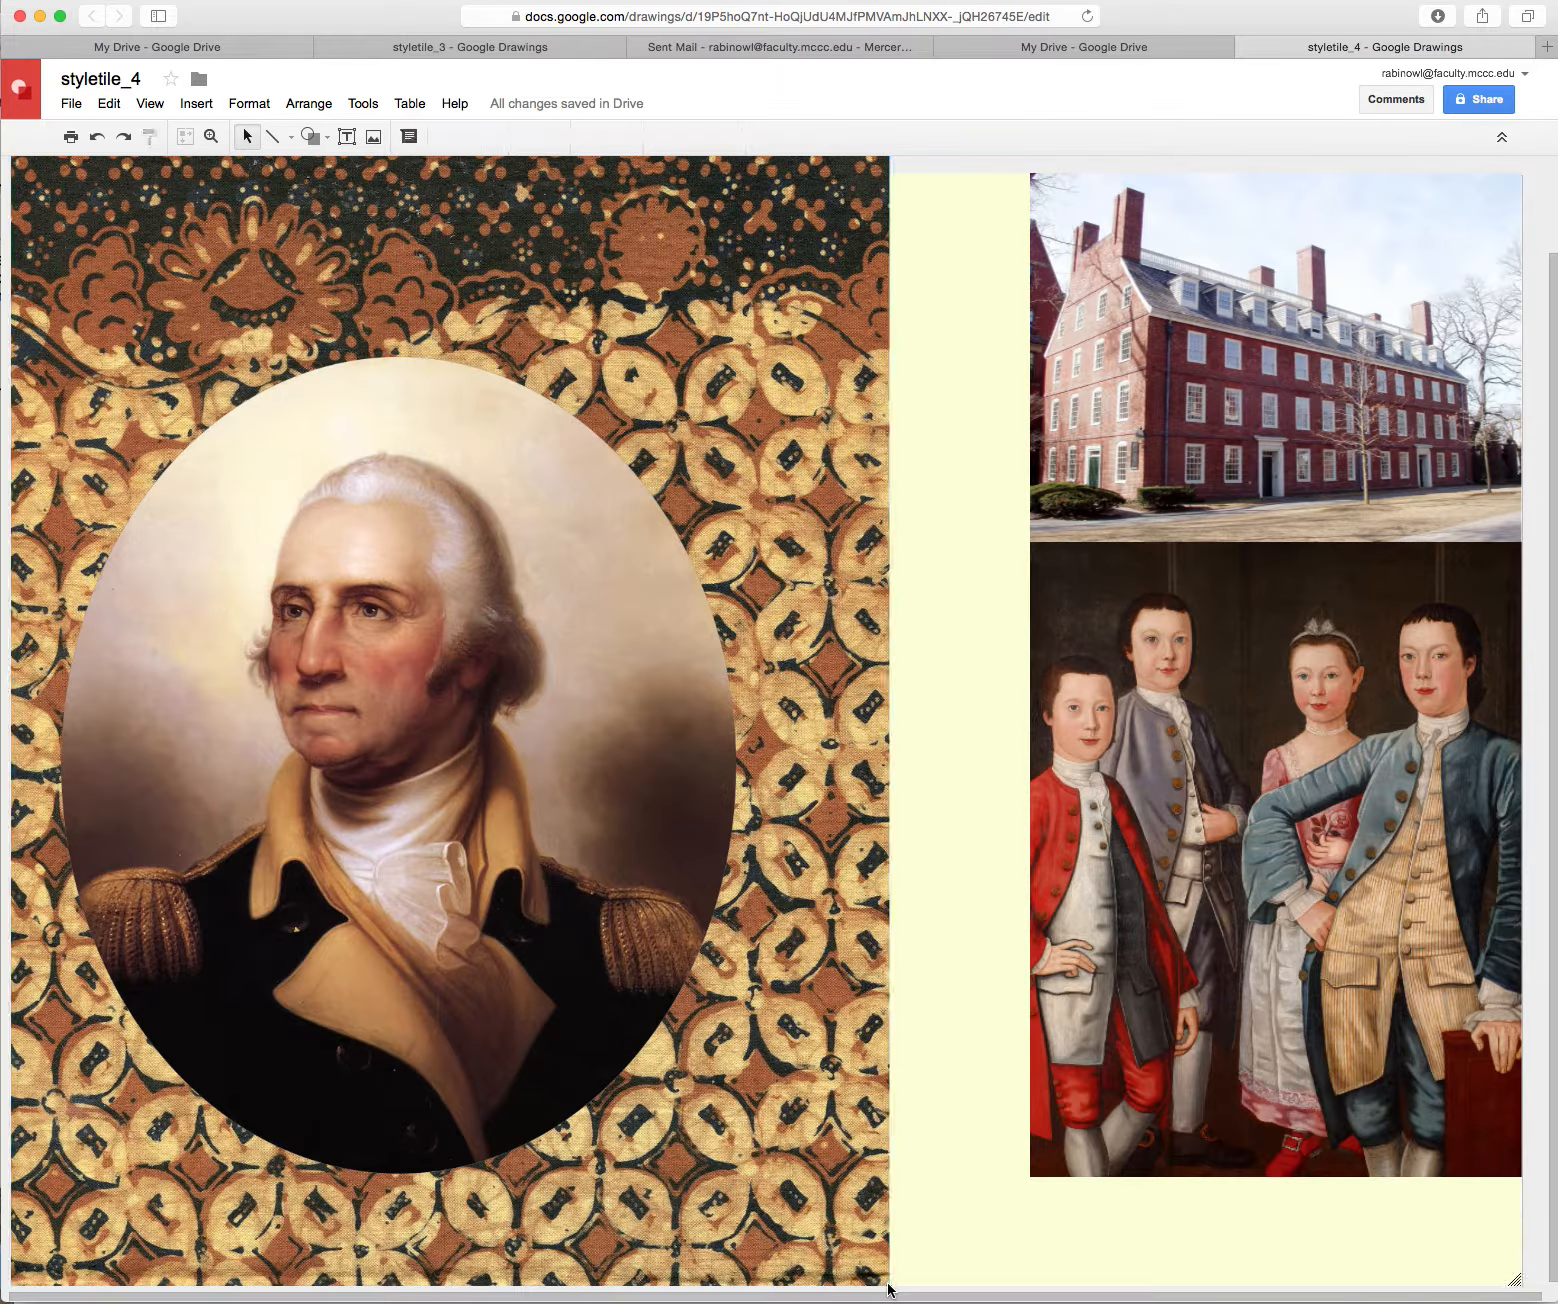
left_click(884, 1198)
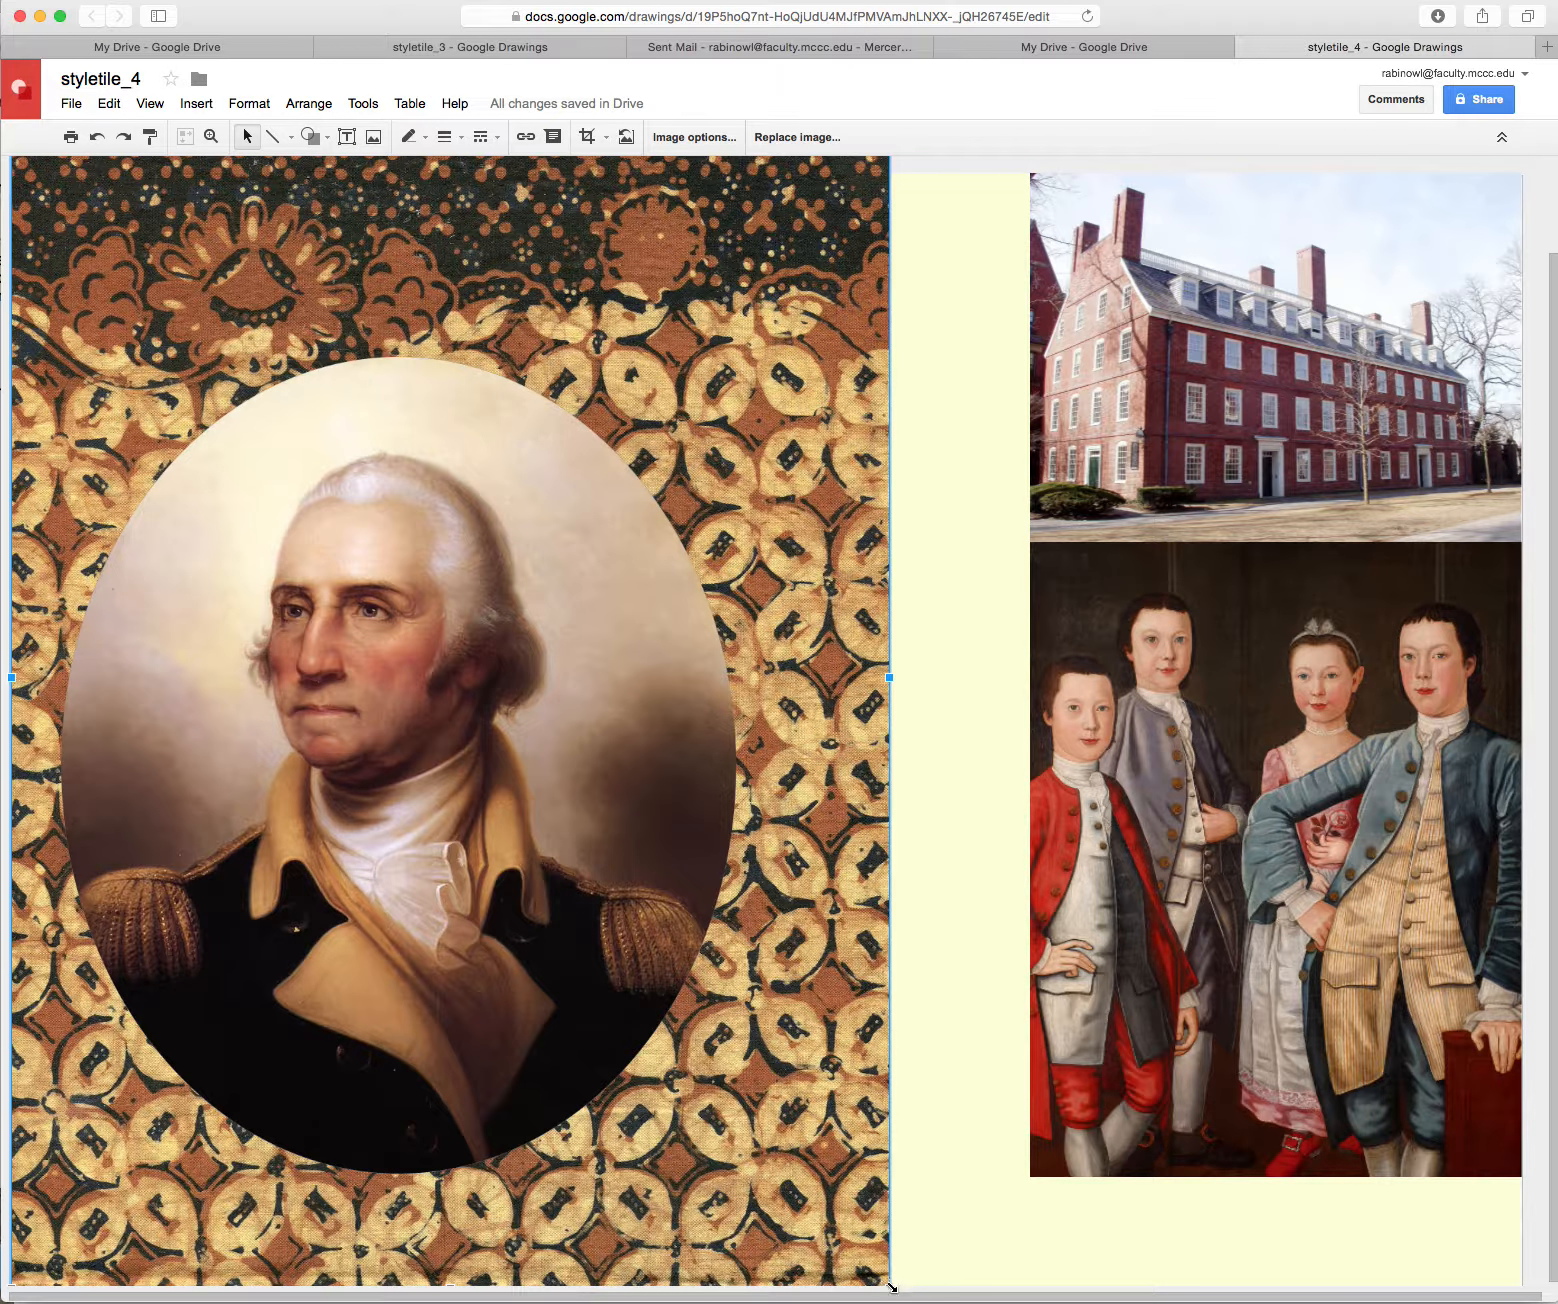
left_click_drag(890, 1288, 833, 1209)
left_click_drag(790, 1020, 816, 1098)
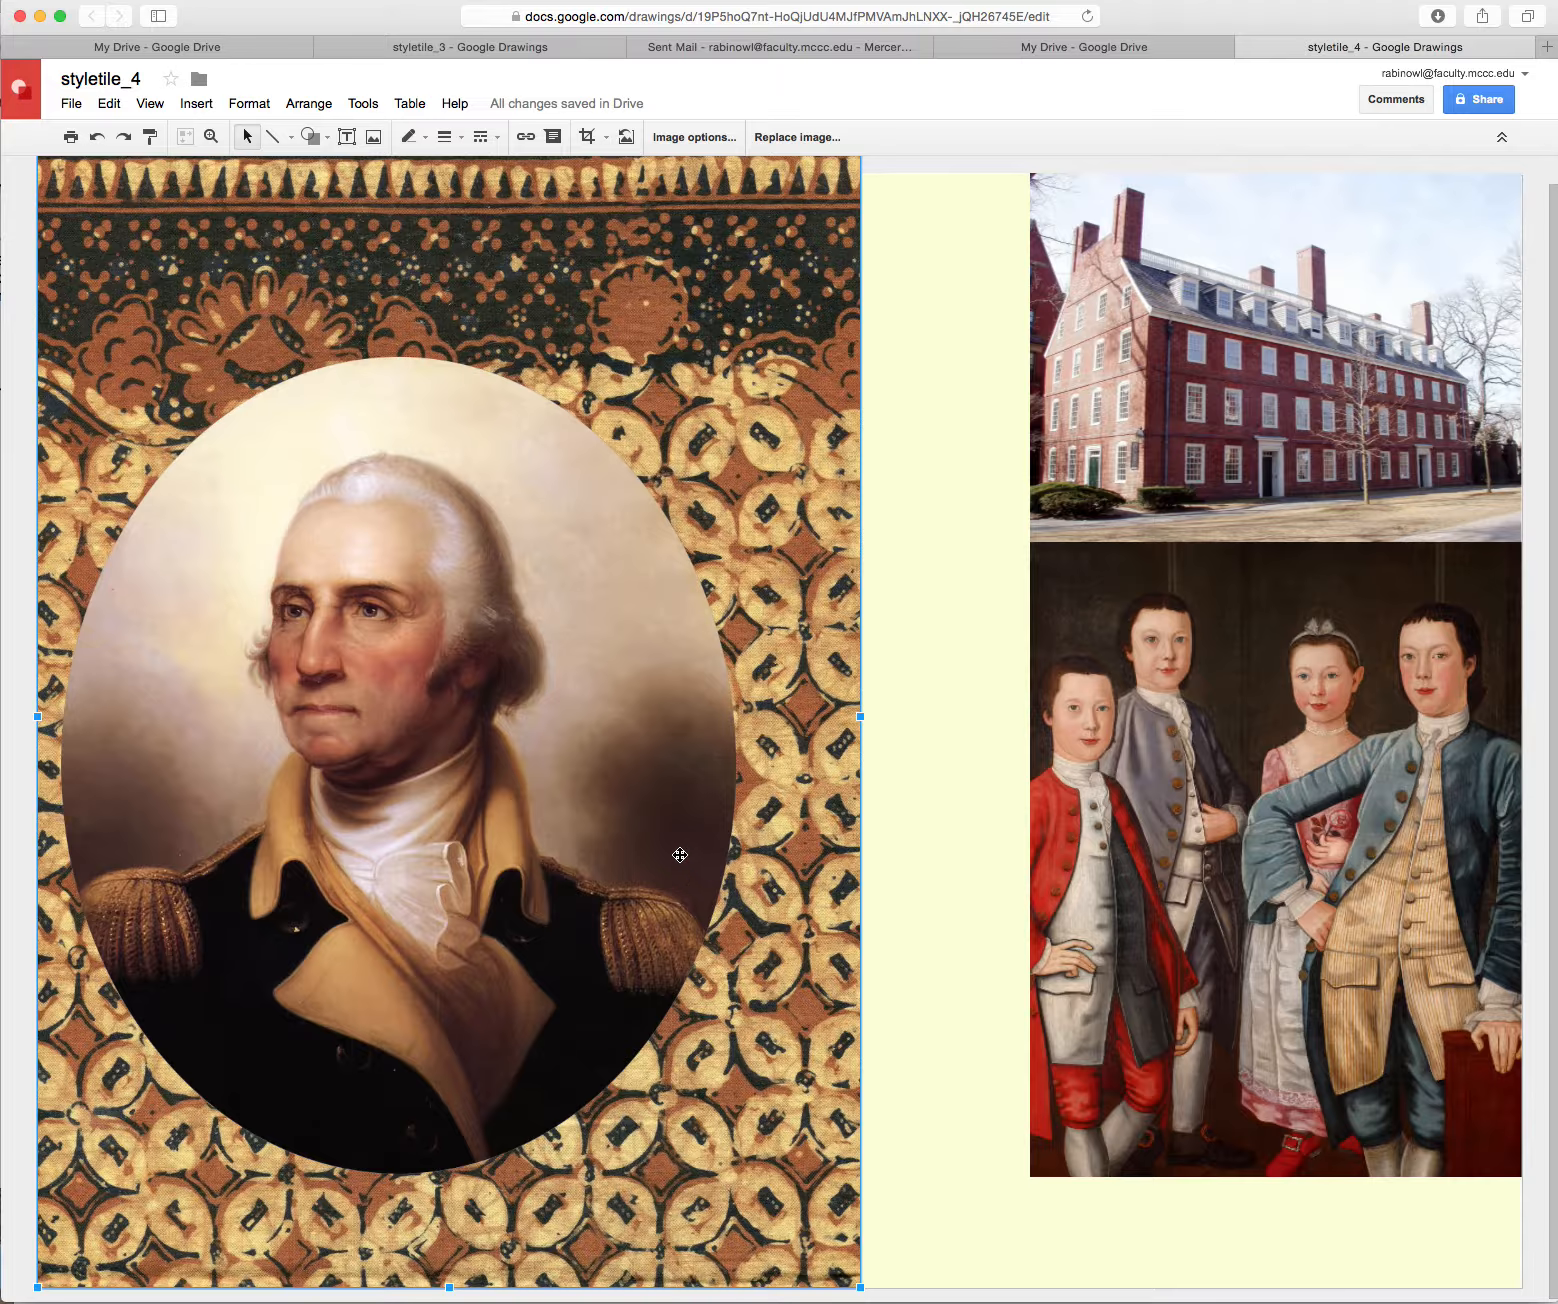
left_click_drag(680, 855, 701, 848)
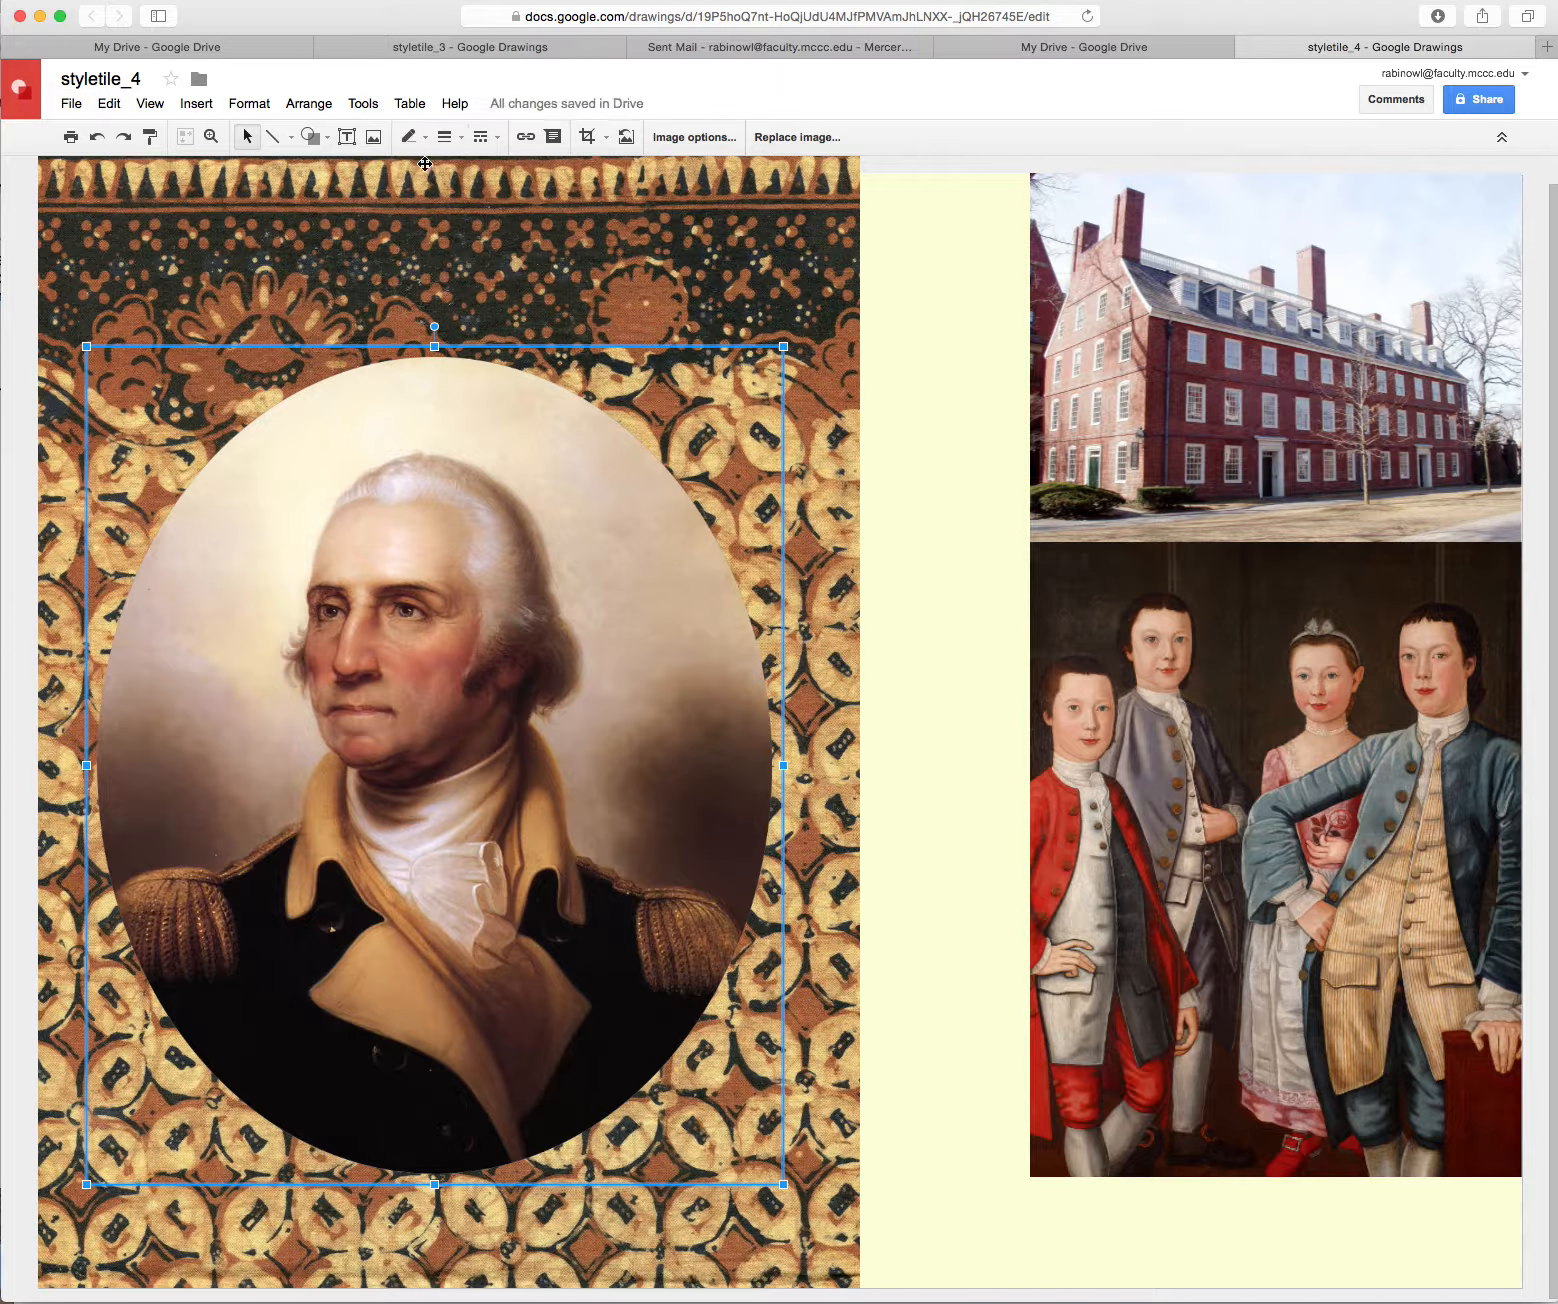
left_click(322, 139)
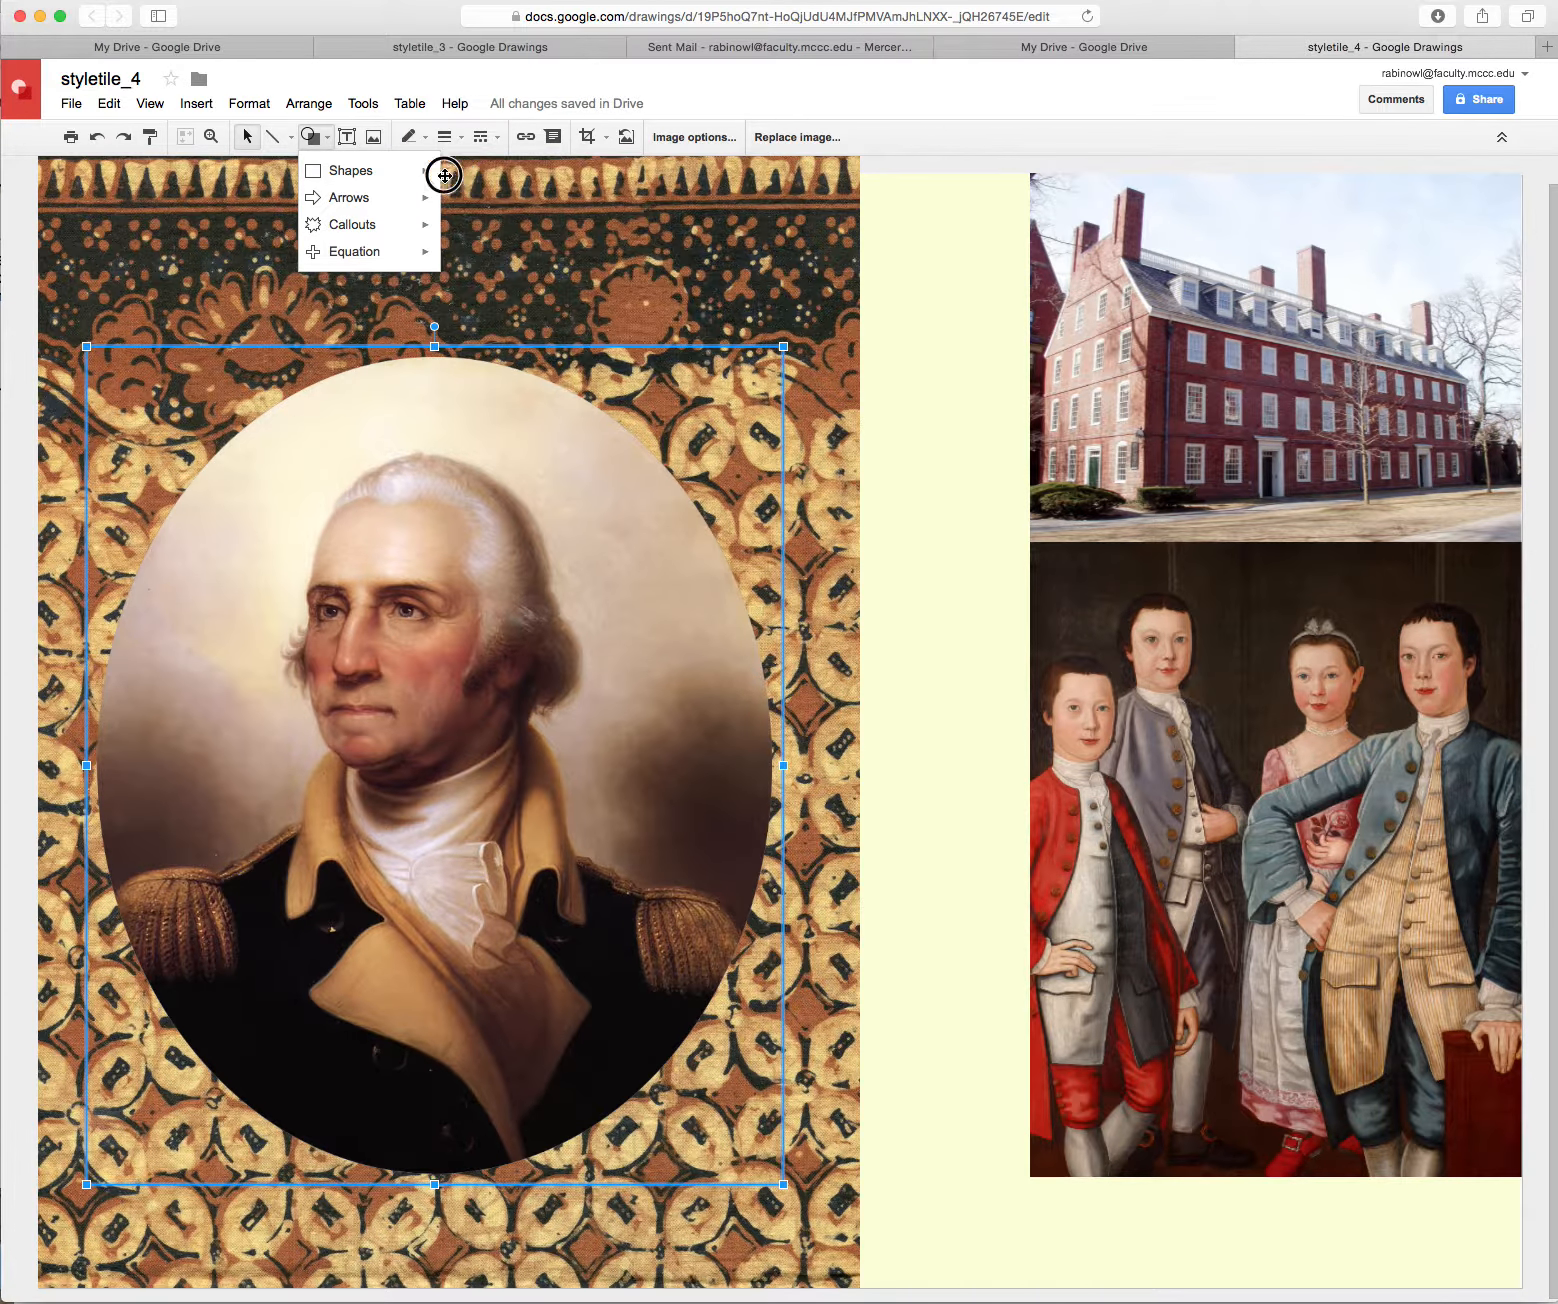
Draw a square swatch between the batik and building photo with a transparent border
mouse_move(418, 166)
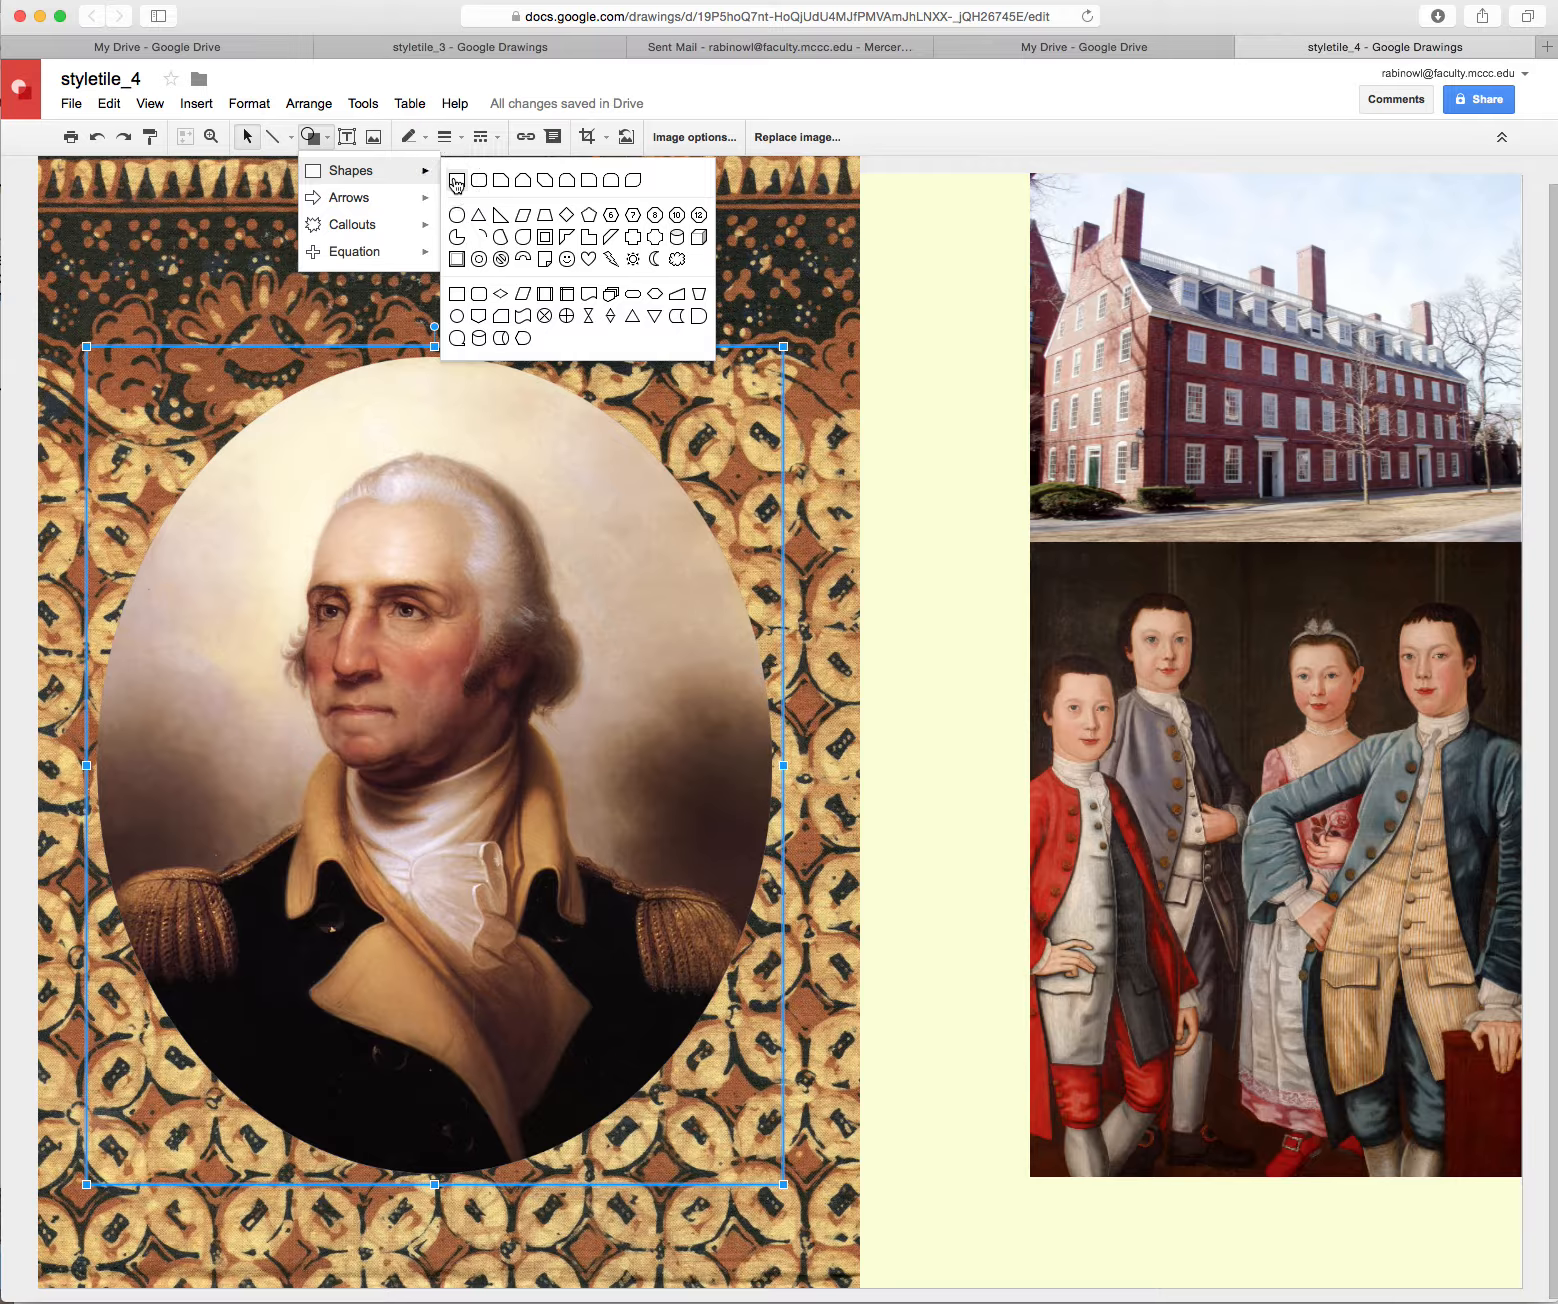
left_click(456, 181)
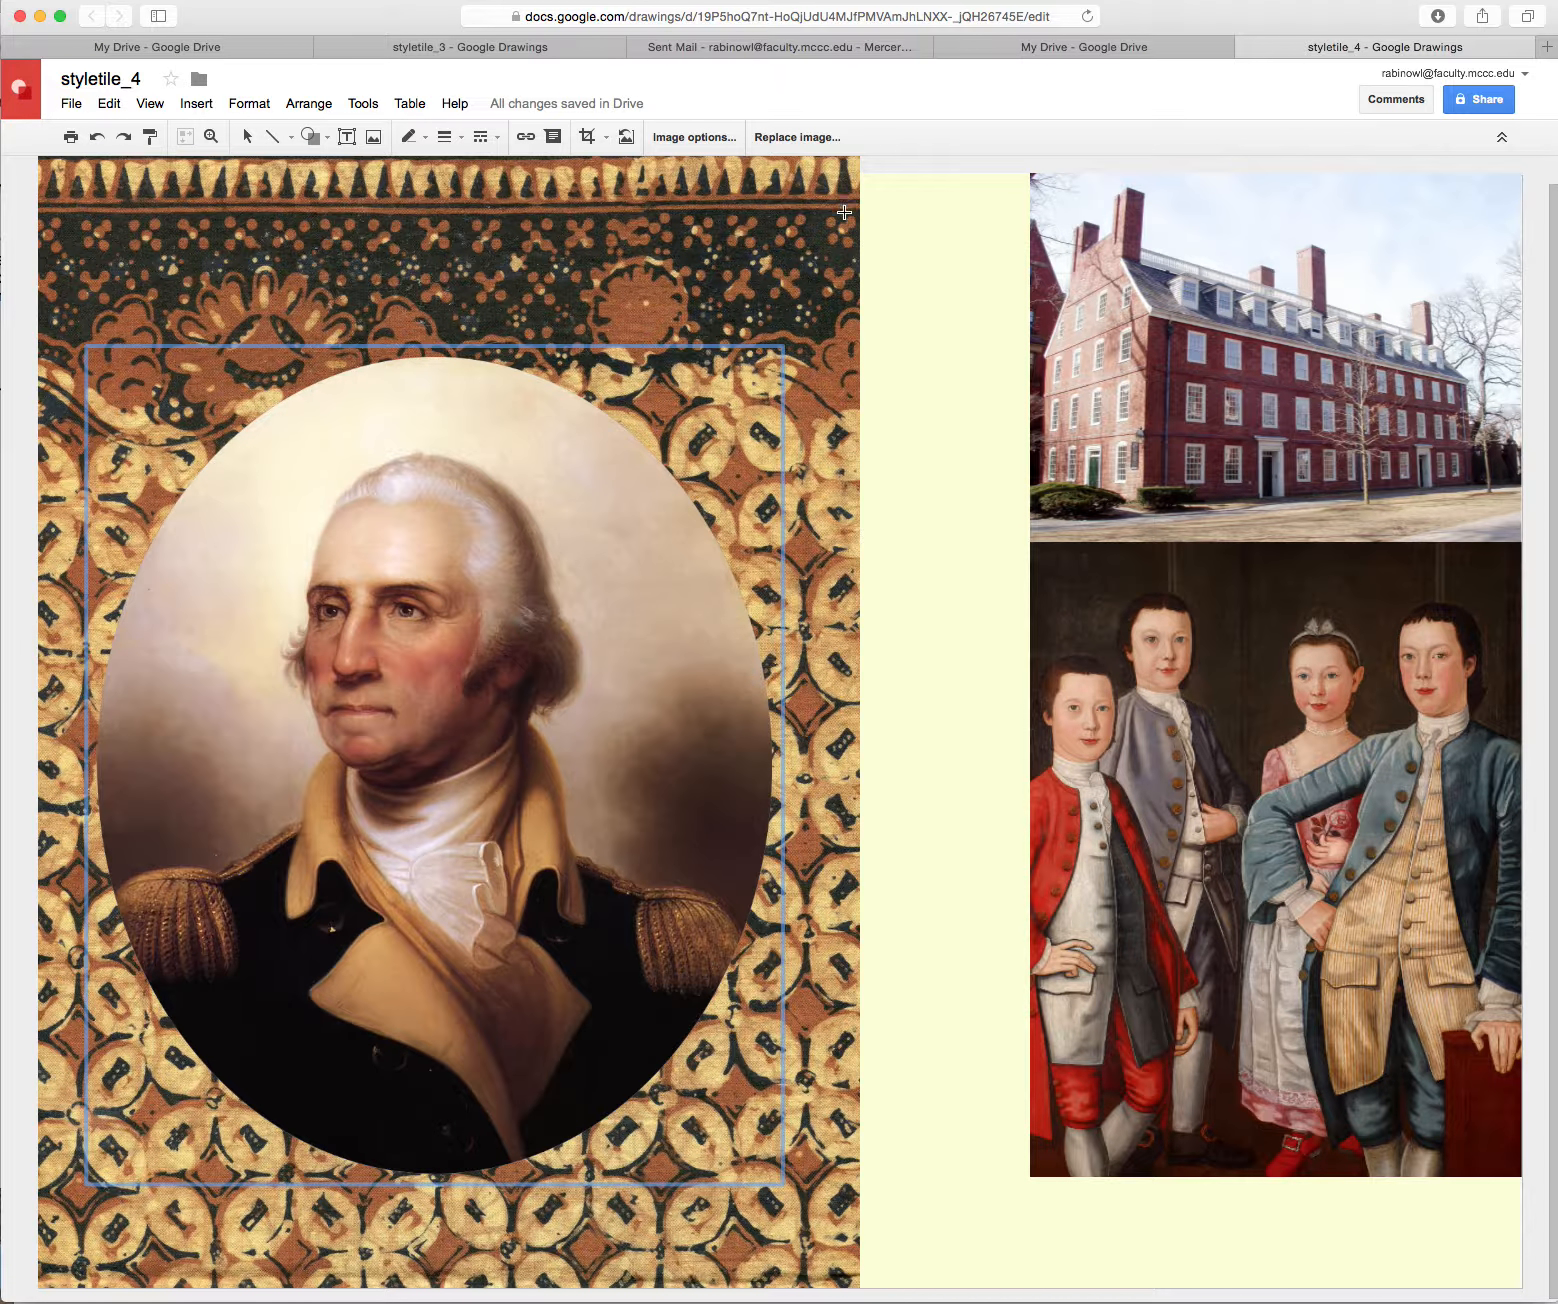
left_click_drag(835, 207, 1080, 428)
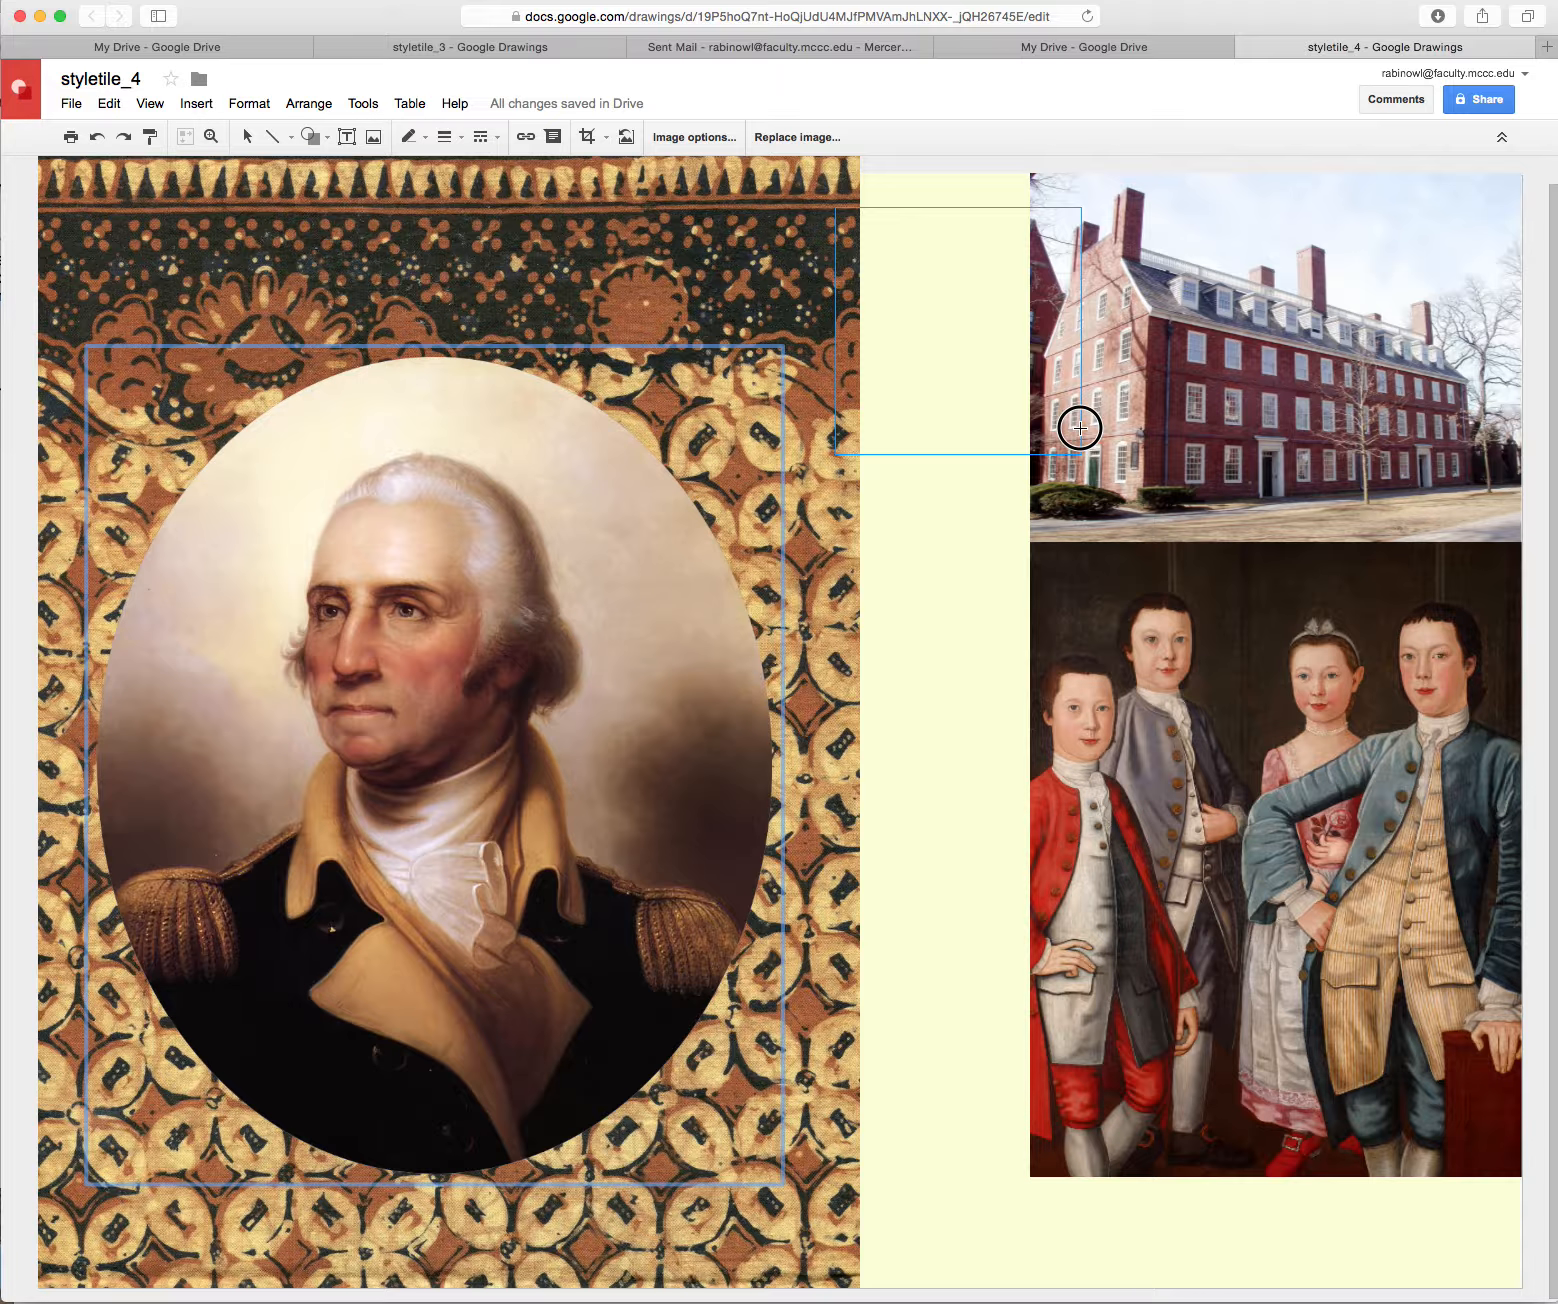
left_click_drag(1080, 428, 1080, 428)
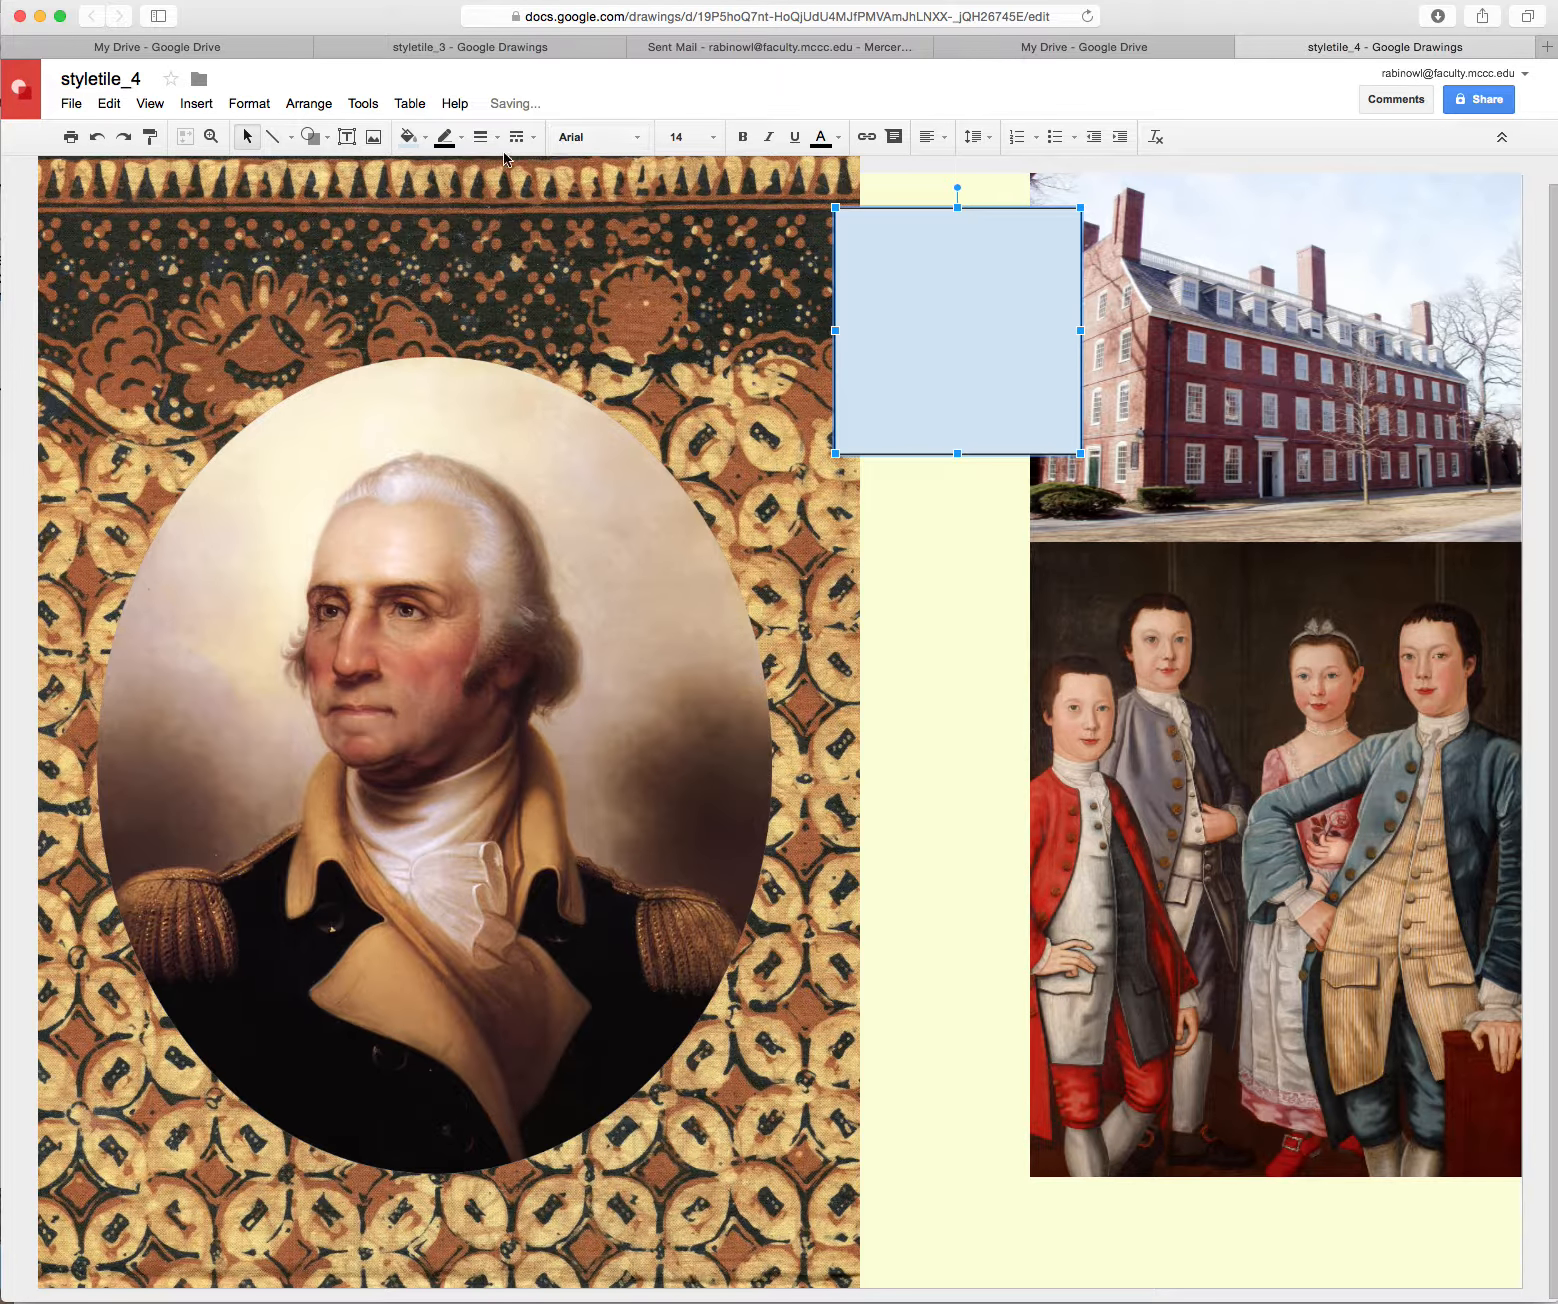
left_click(462, 139)
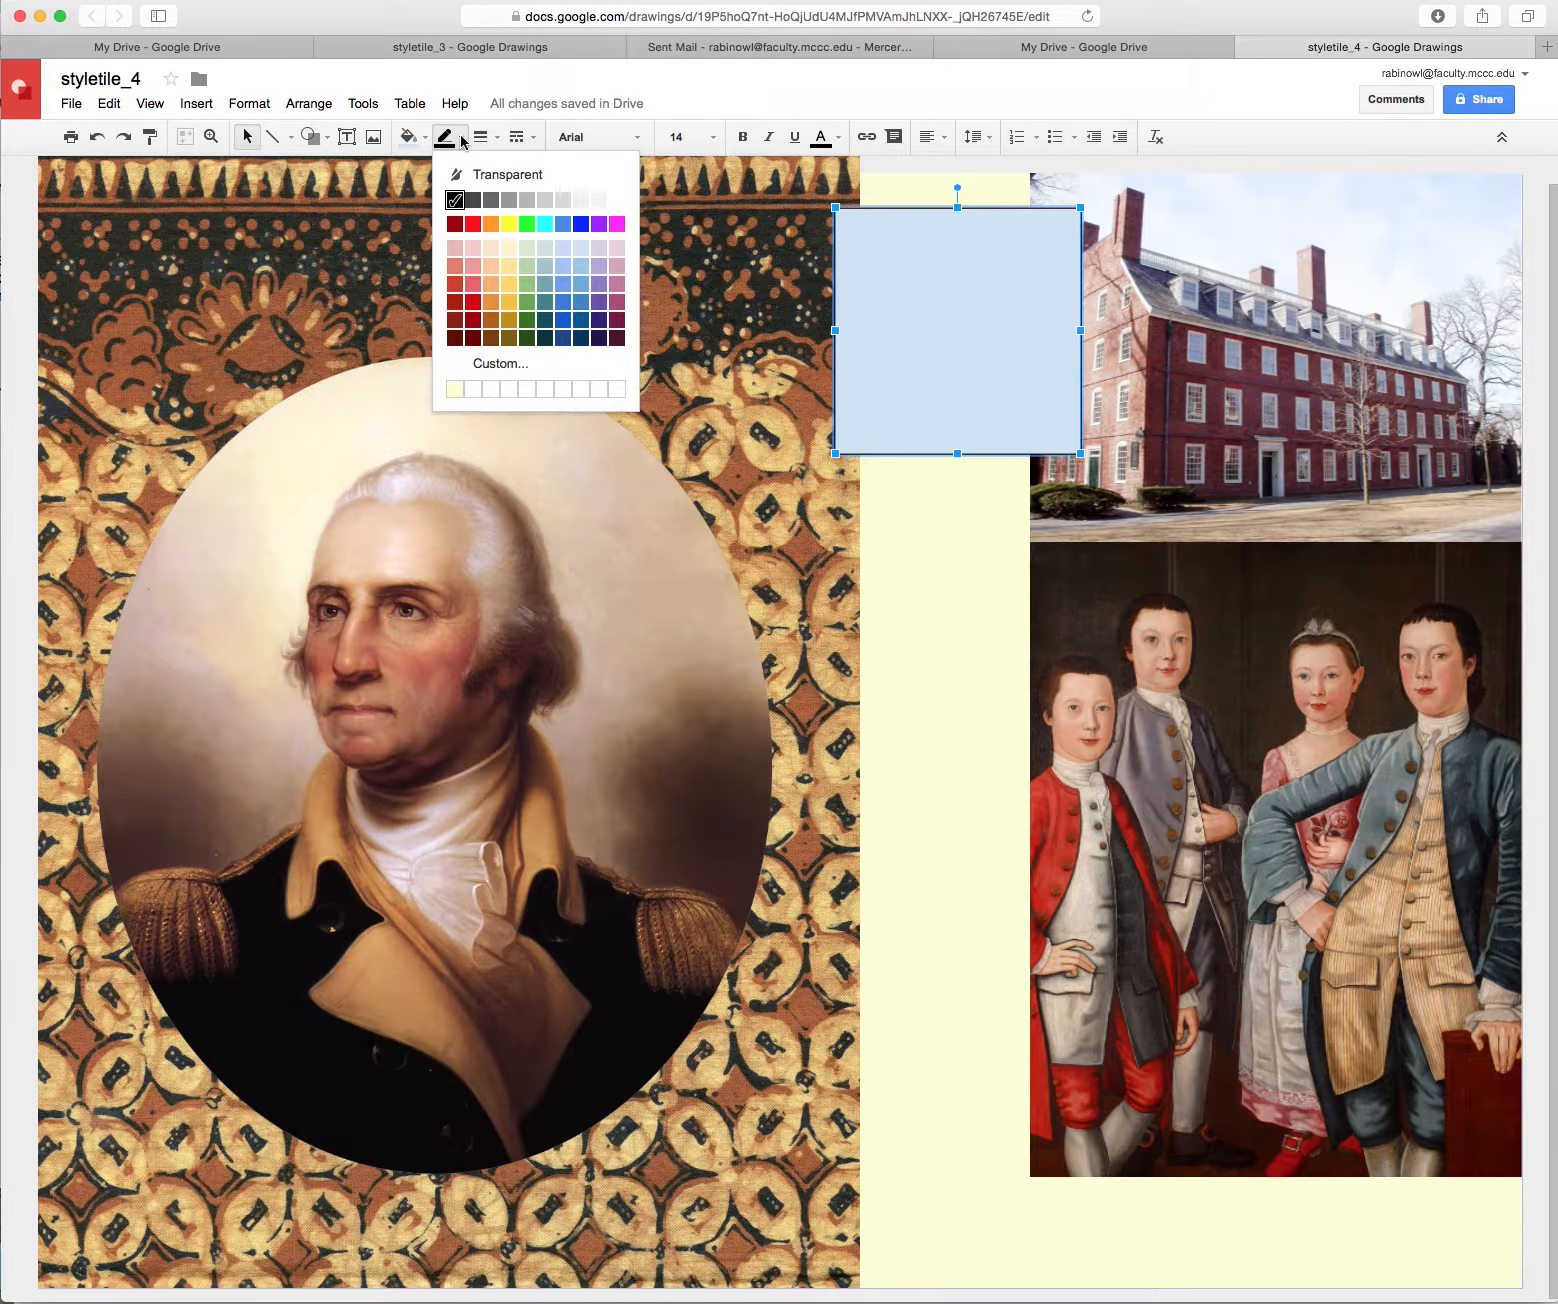
left_click(506, 174)
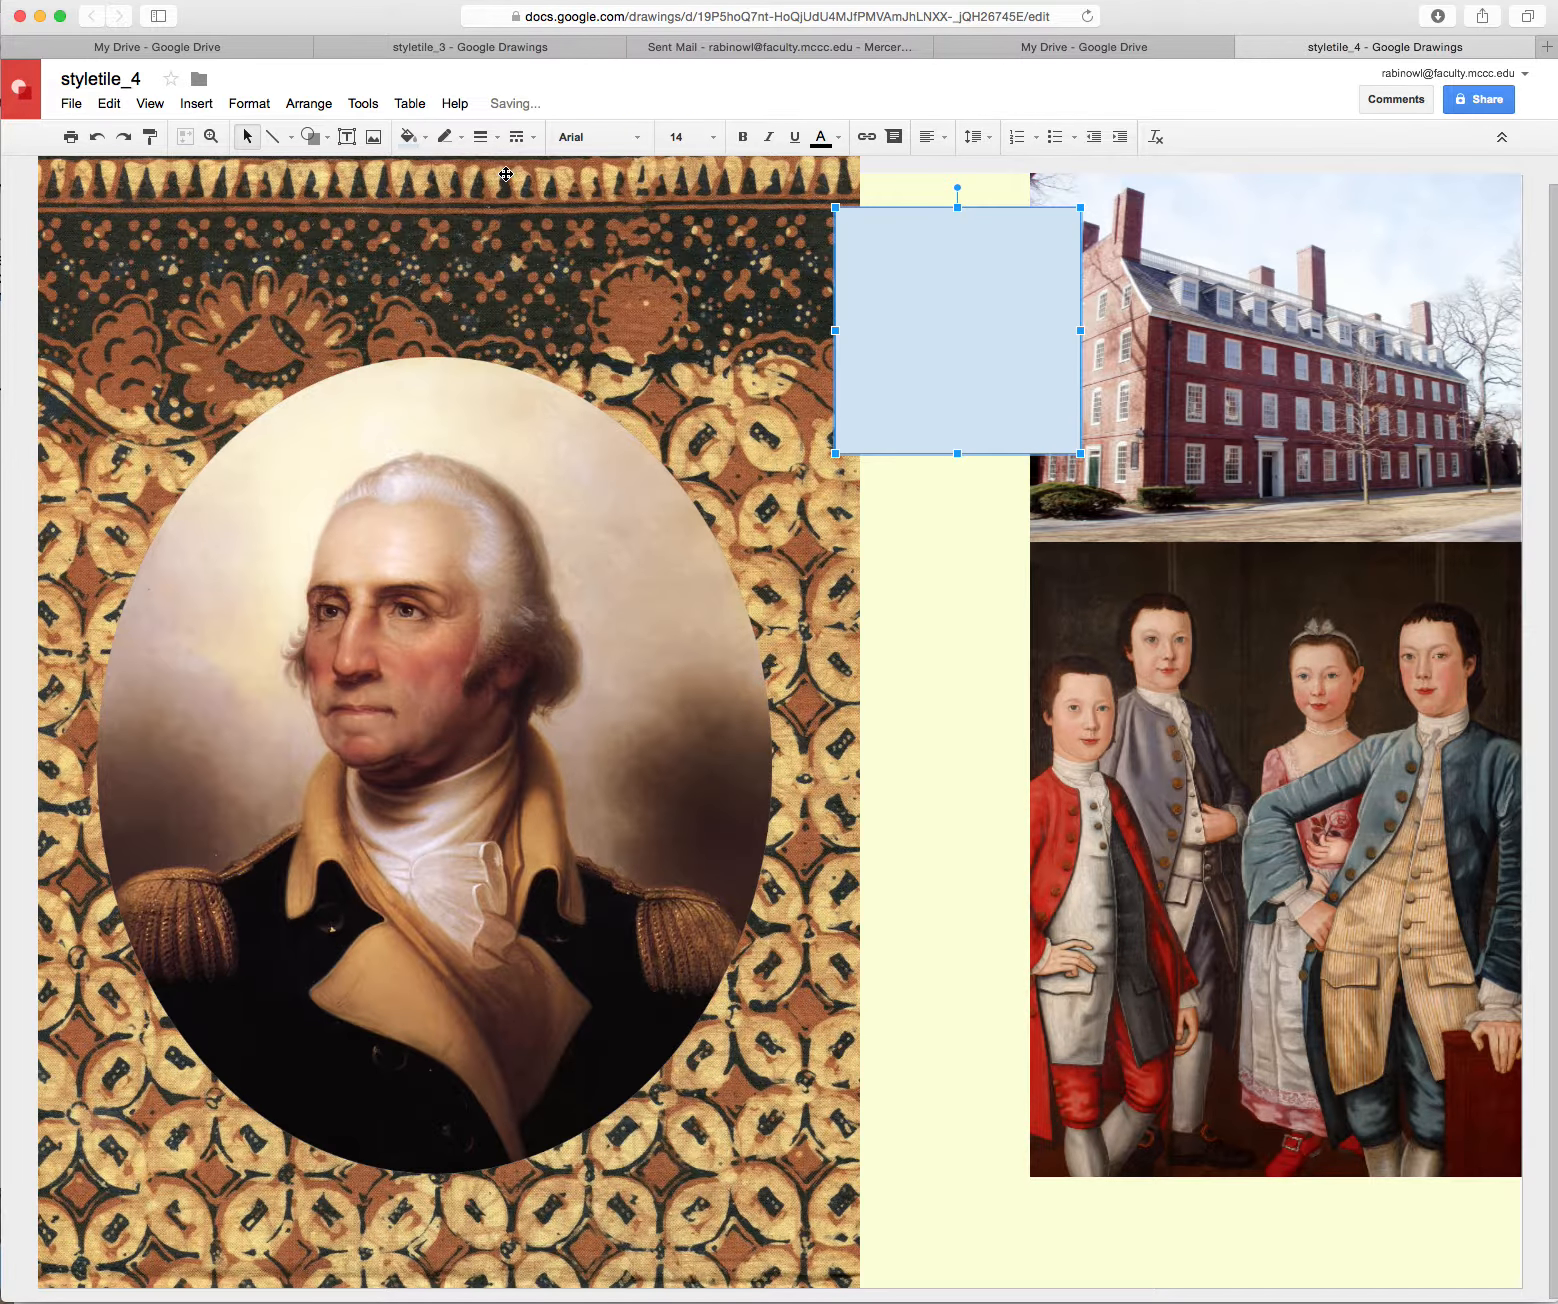
Fill the square with custom colour #6a9db9 and place a copy of it below
left_click(425, 140)
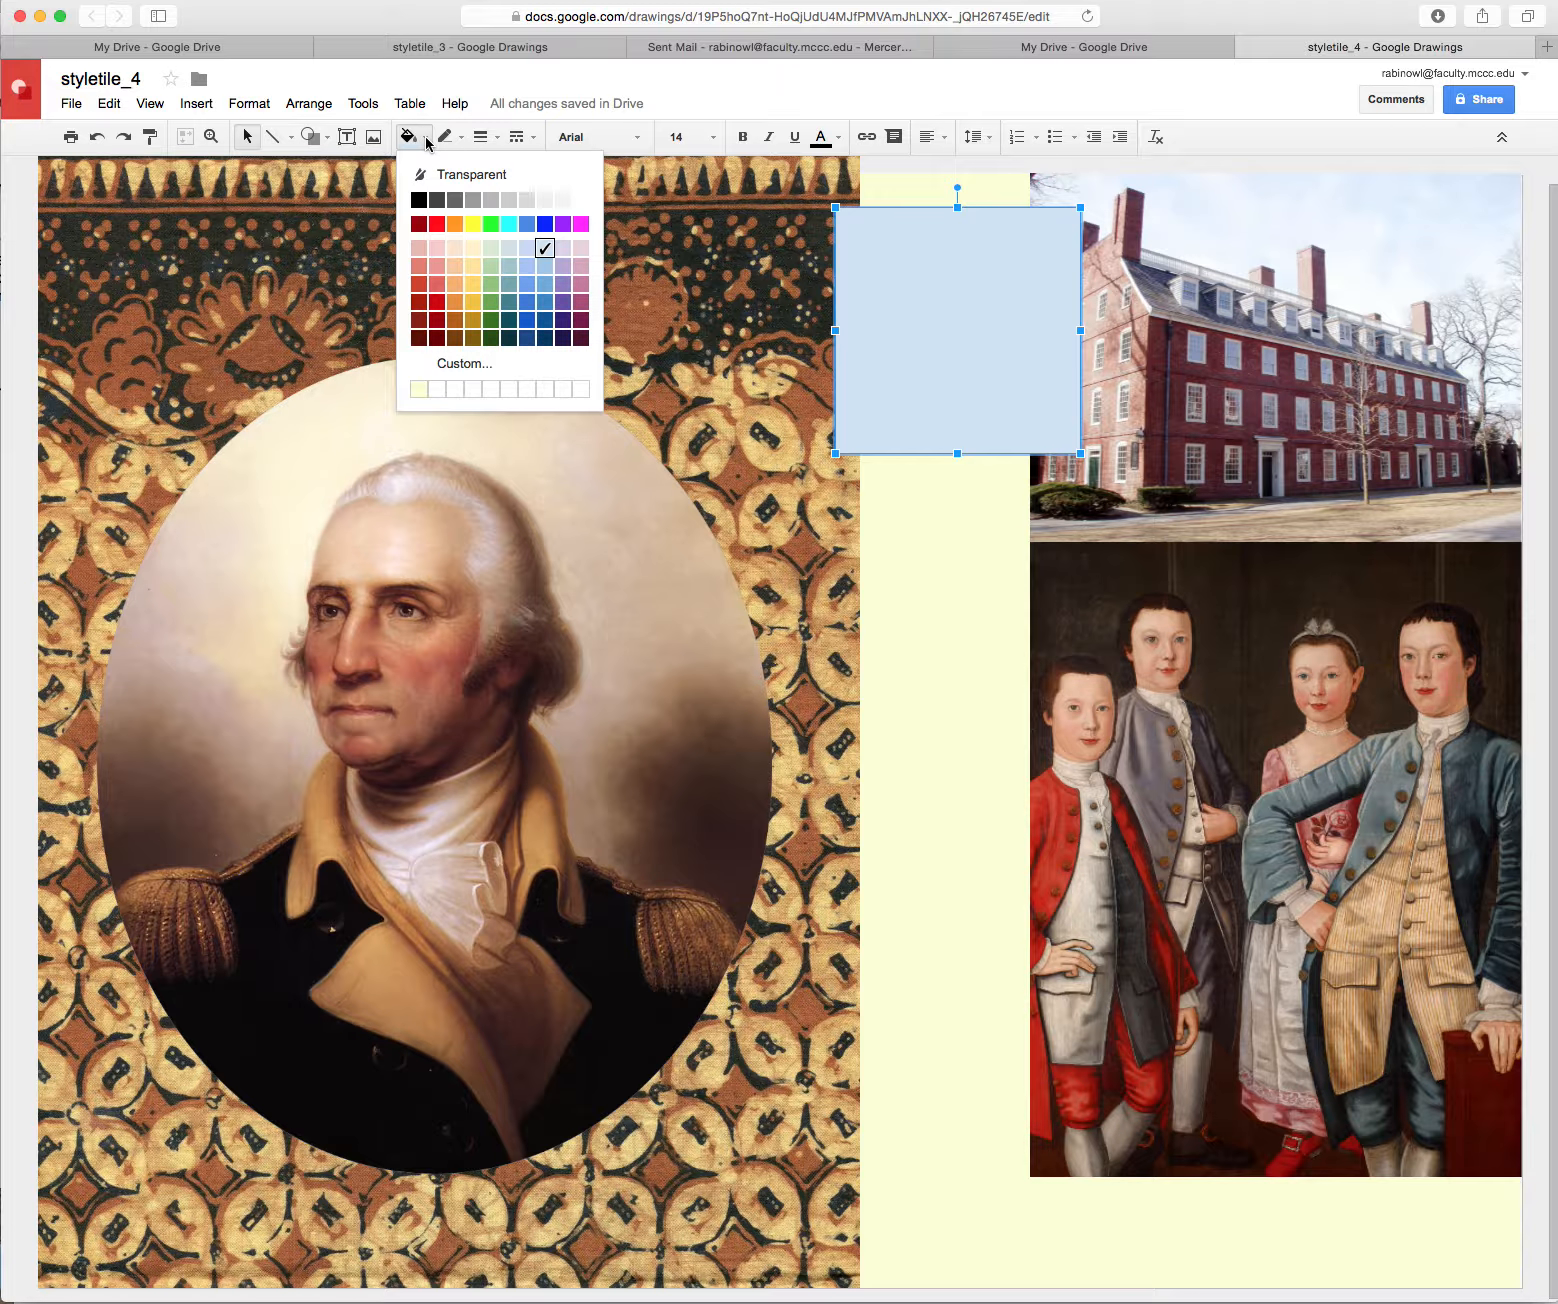
left_click(463, 363)
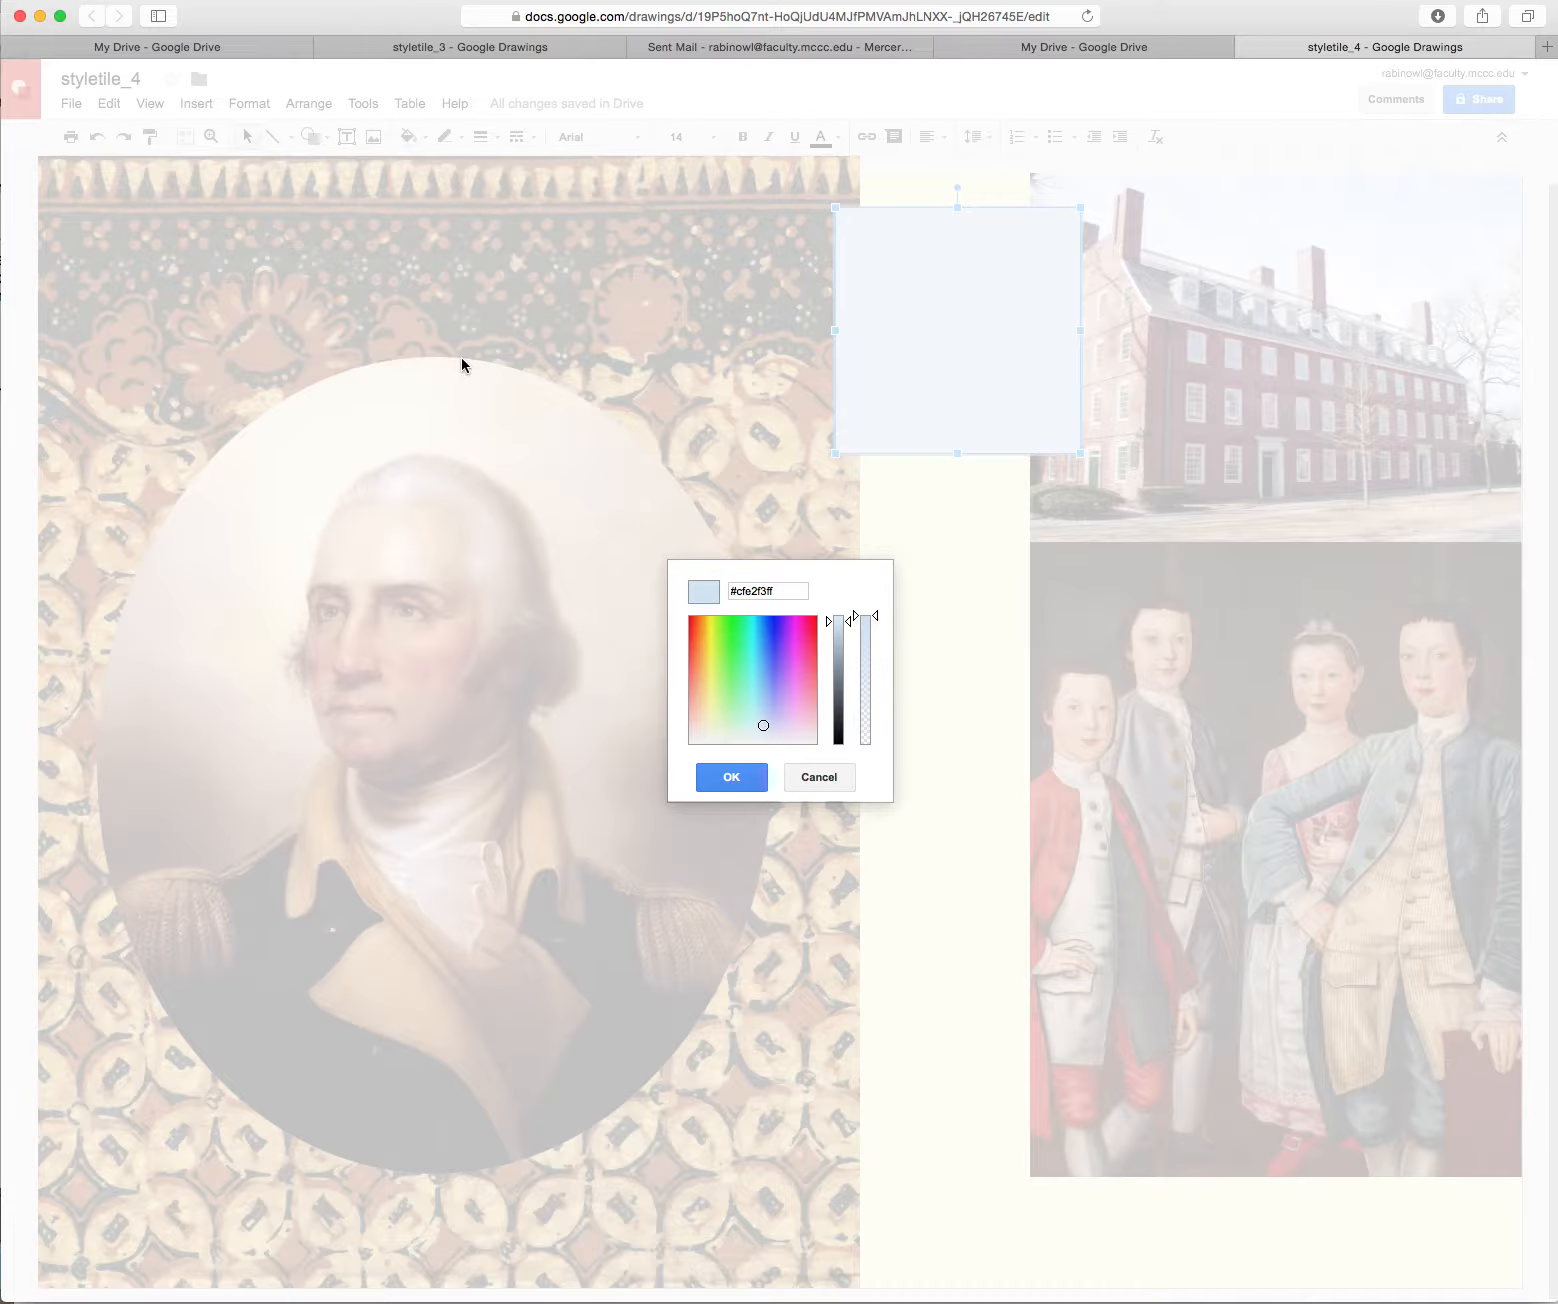
left_click_drag(764, 725, 760, 689)
left_click_drag(850, 624, 848, 650)
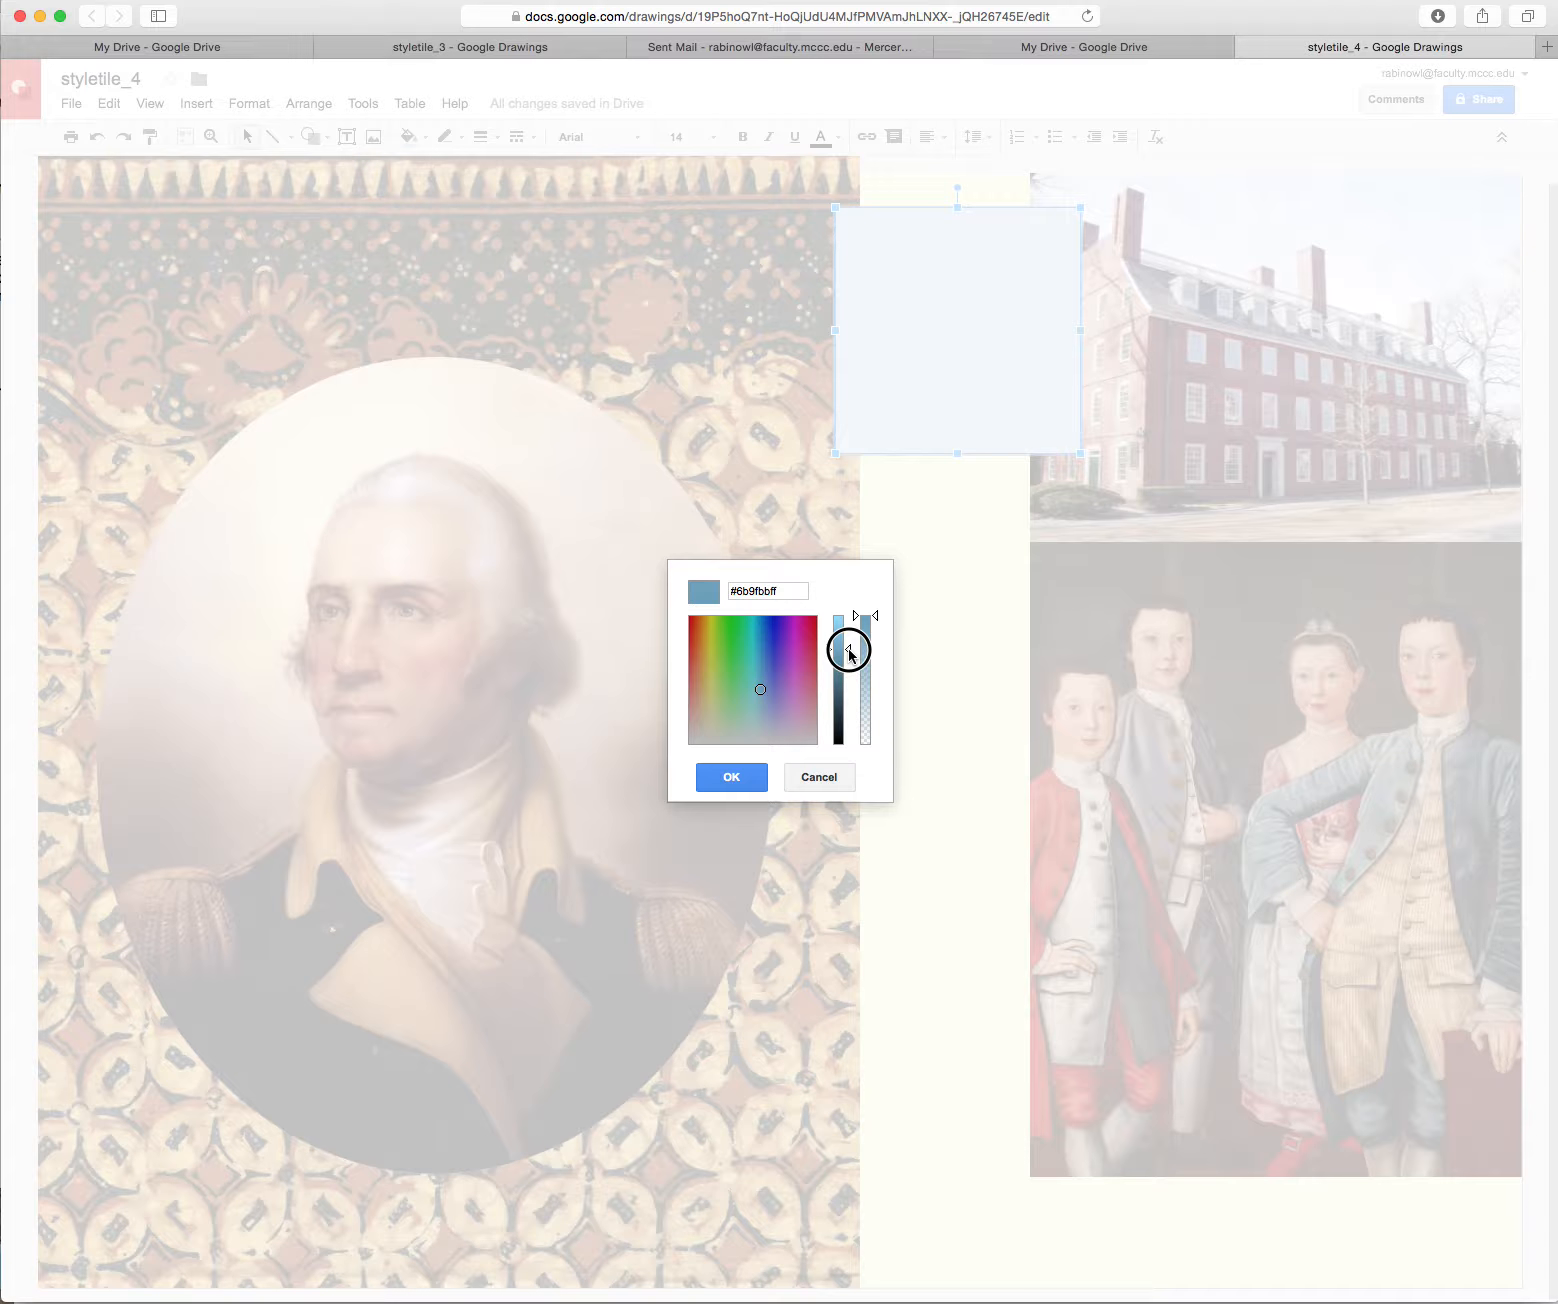
left_click(730, 778)
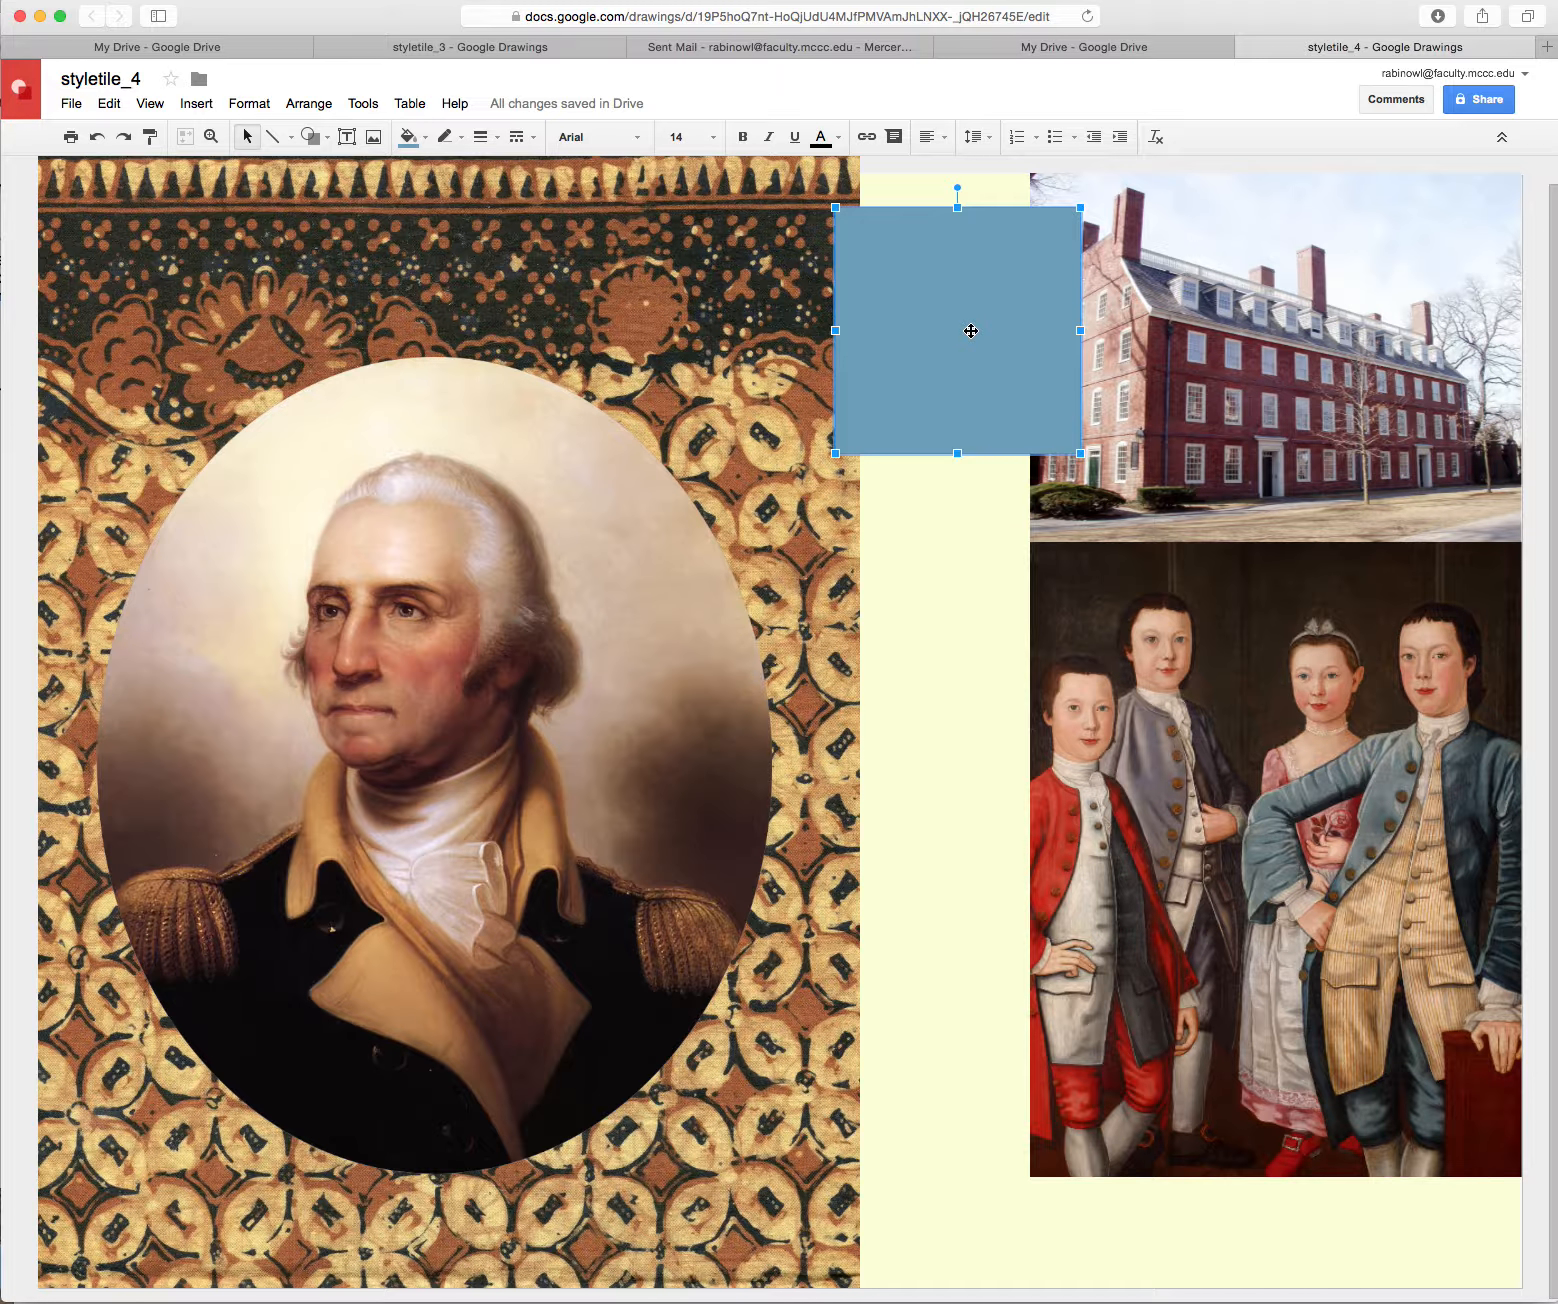
left_click_drag(972, 327, 967, 1164)
Select all four blue squares and nudge them slightly upward together
left_click(956, 898, "shift")
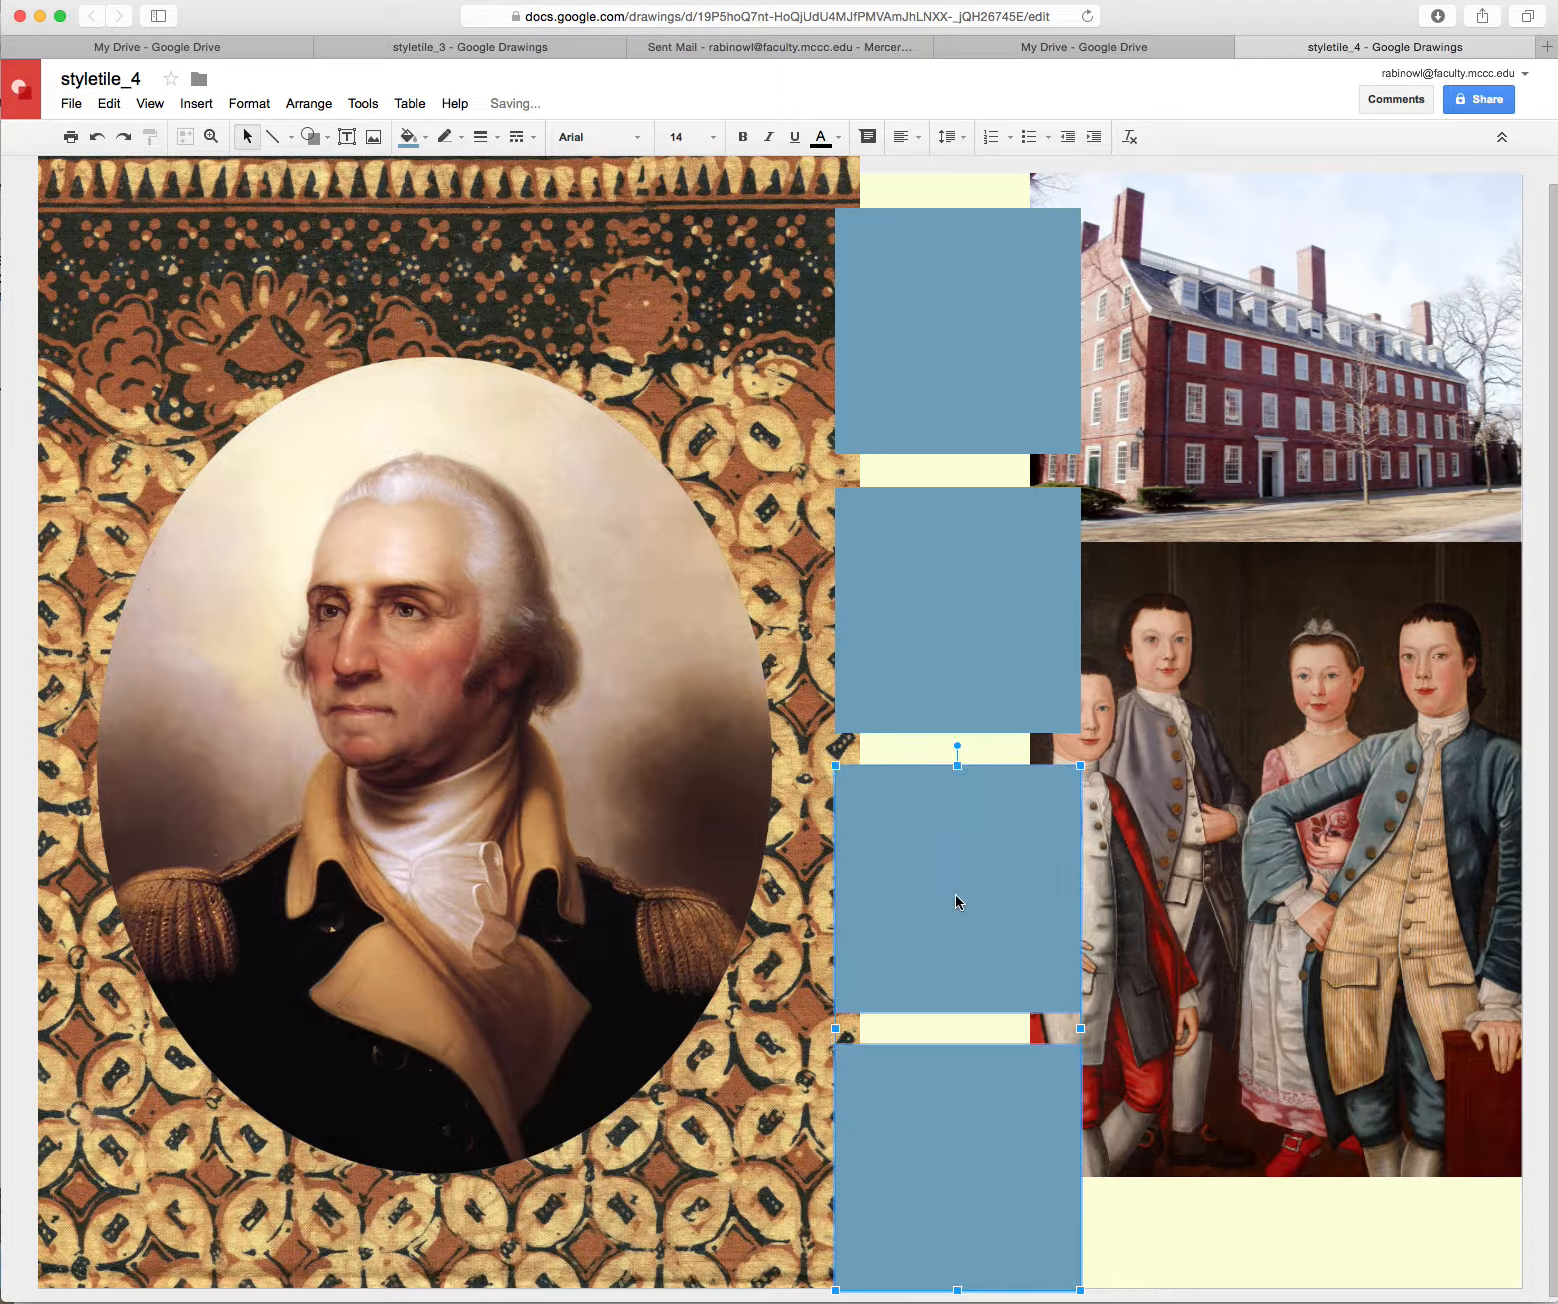
left_click(966, 663, "shift")
left_click(967, 410, "shift")
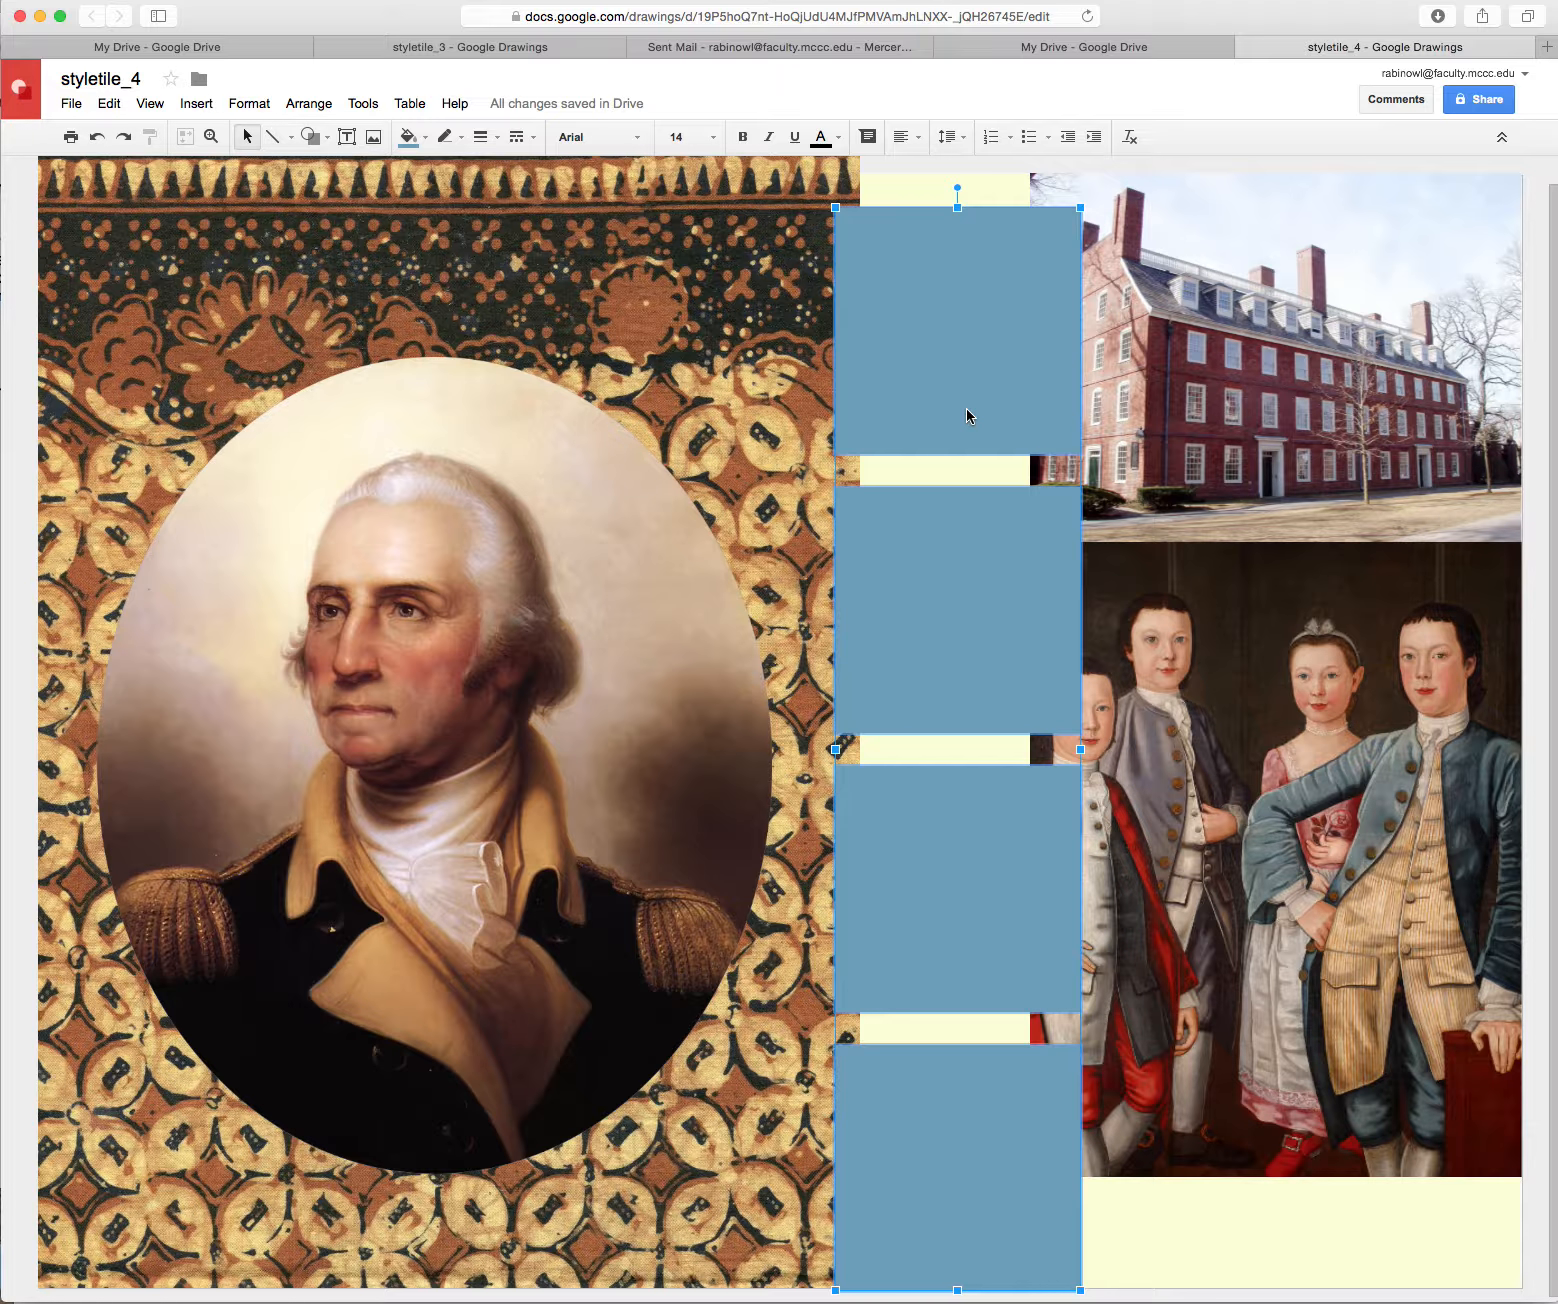
key("Up")
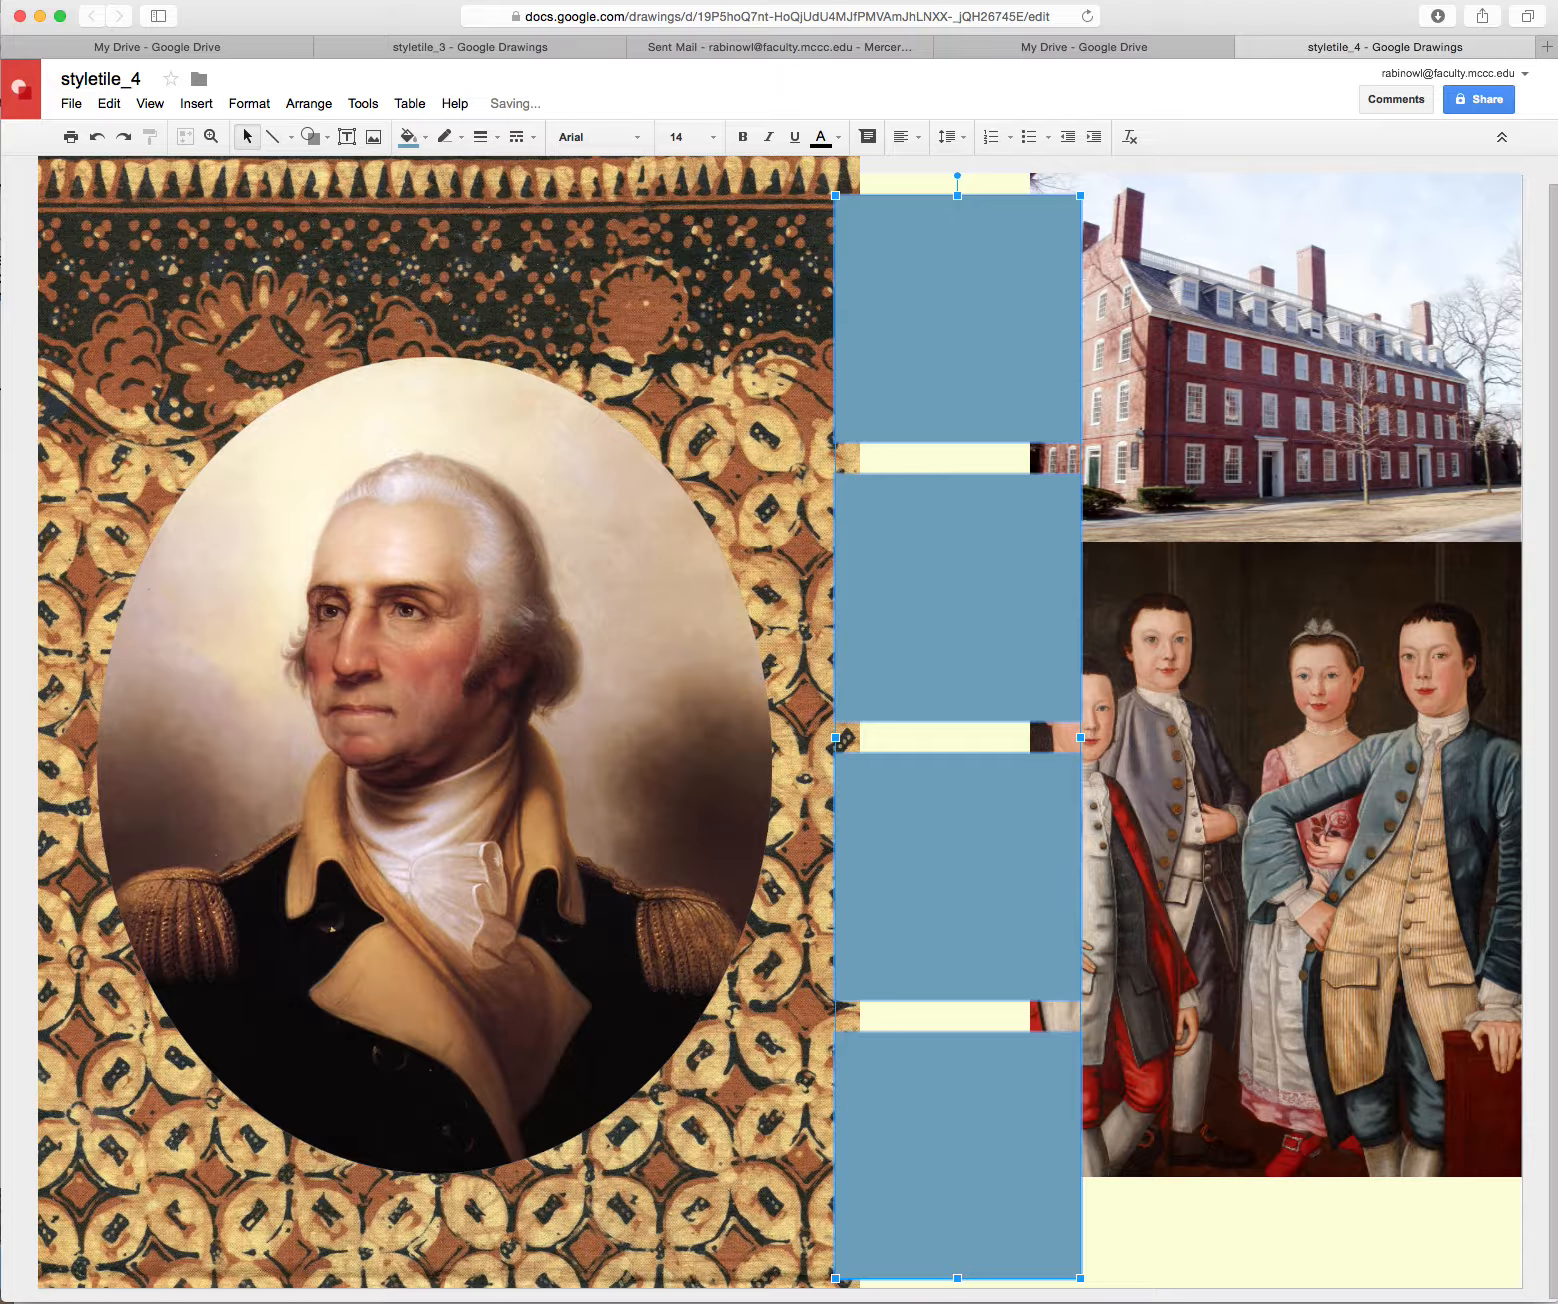
left_click(1159, 1276)
left_click(1005, 1225)
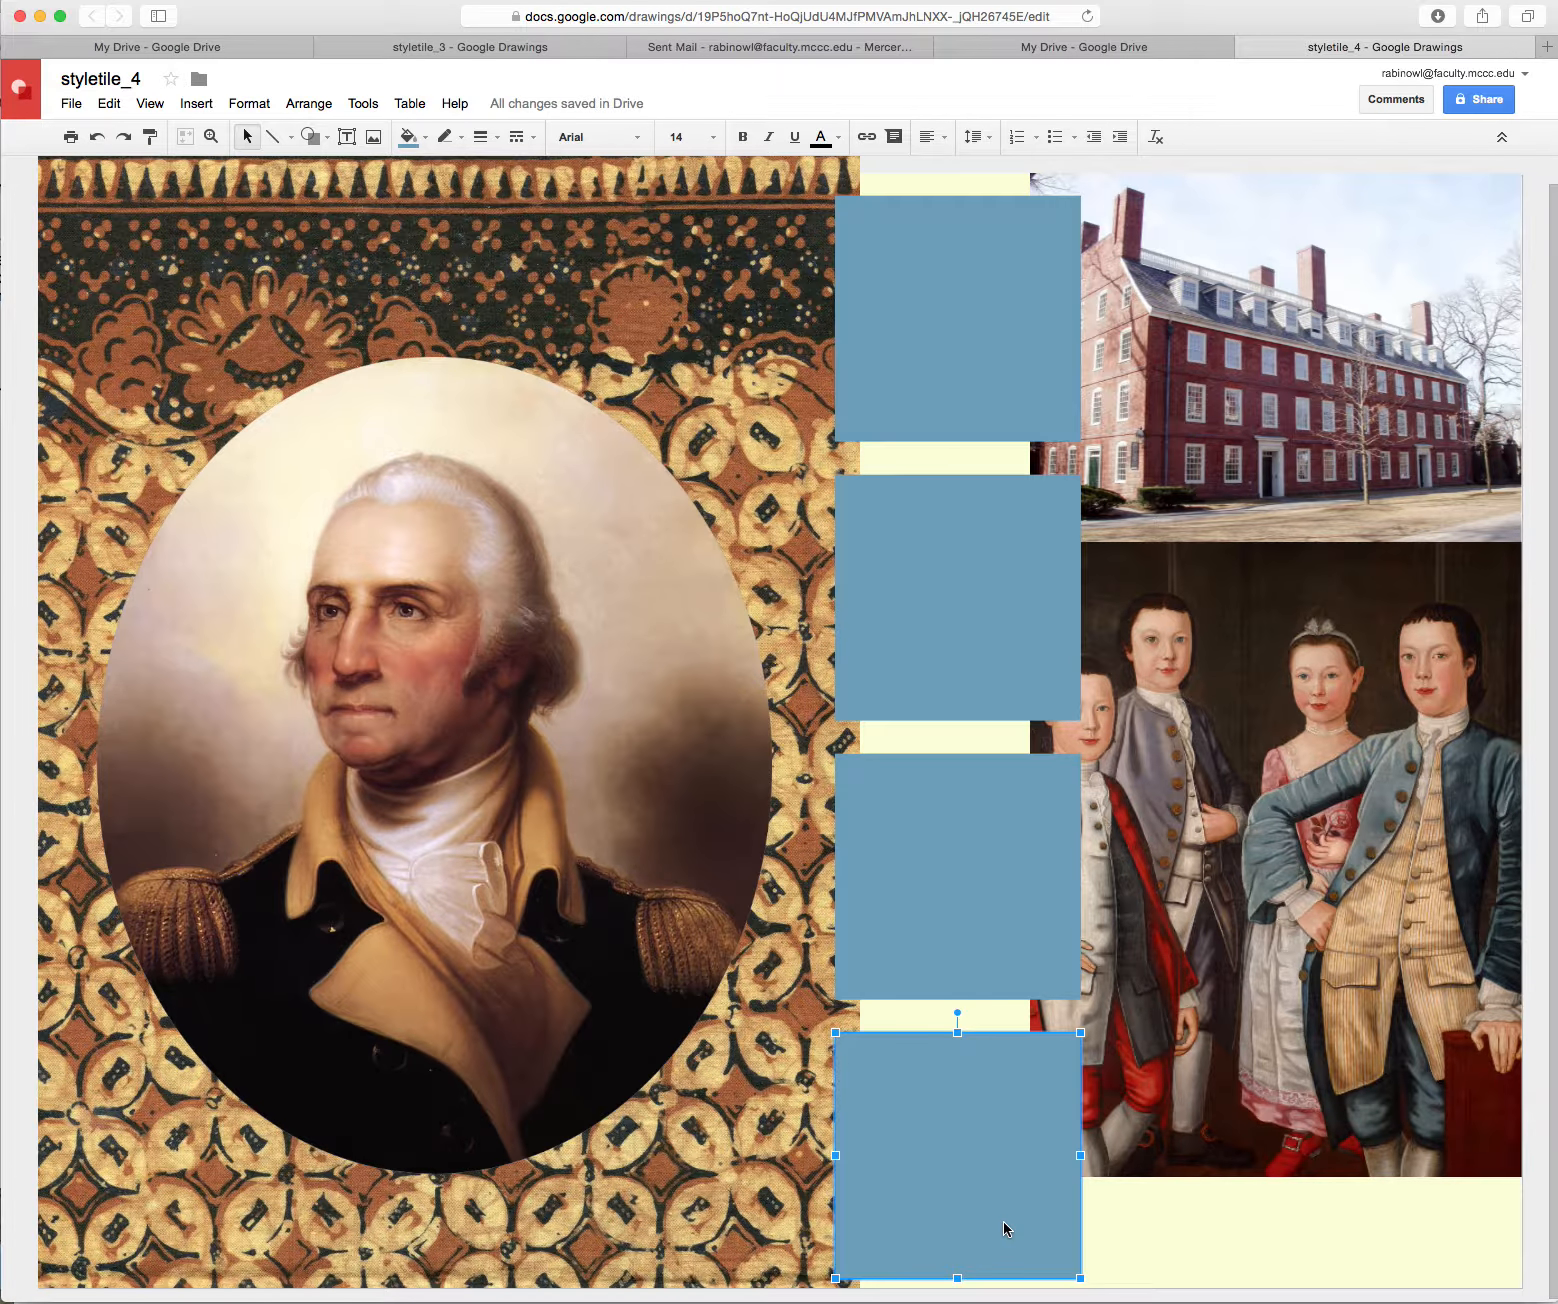
Fill the bottom square with a custom red
left_click(427, 142)
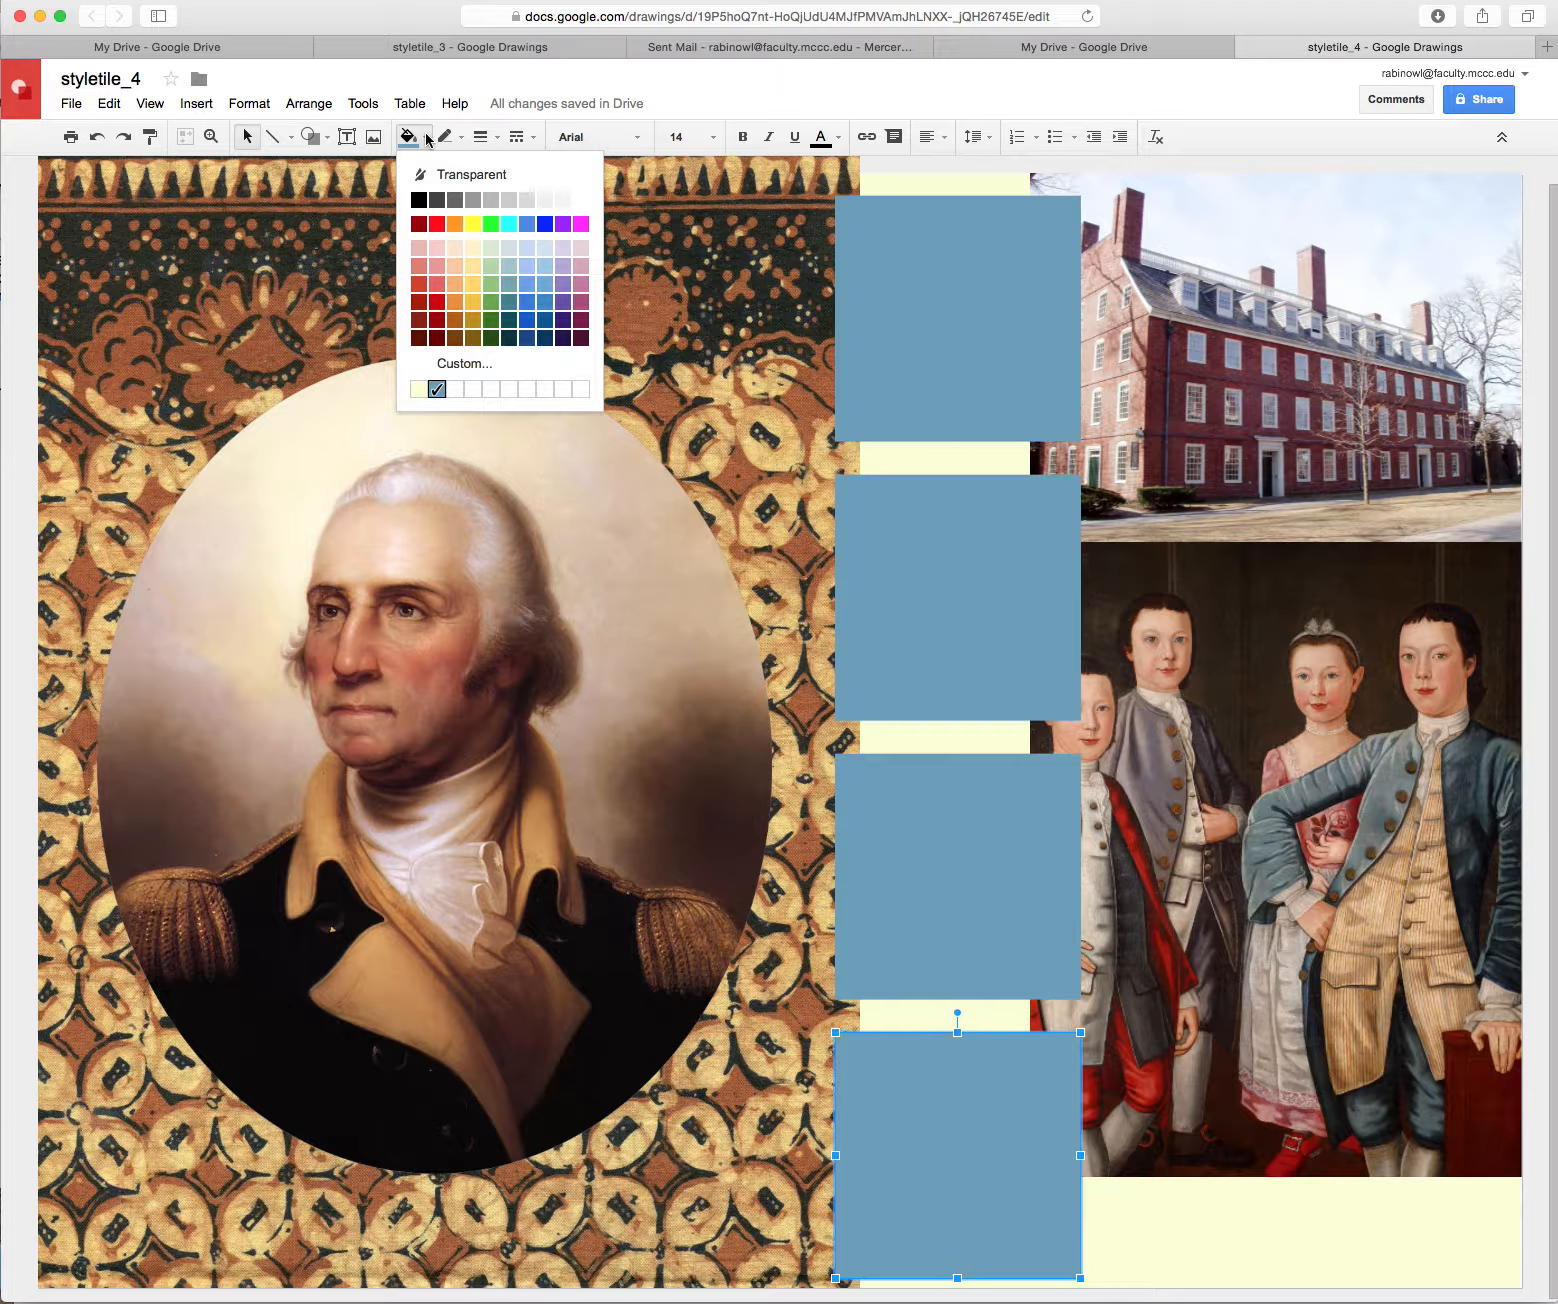
left_click(479, 366)
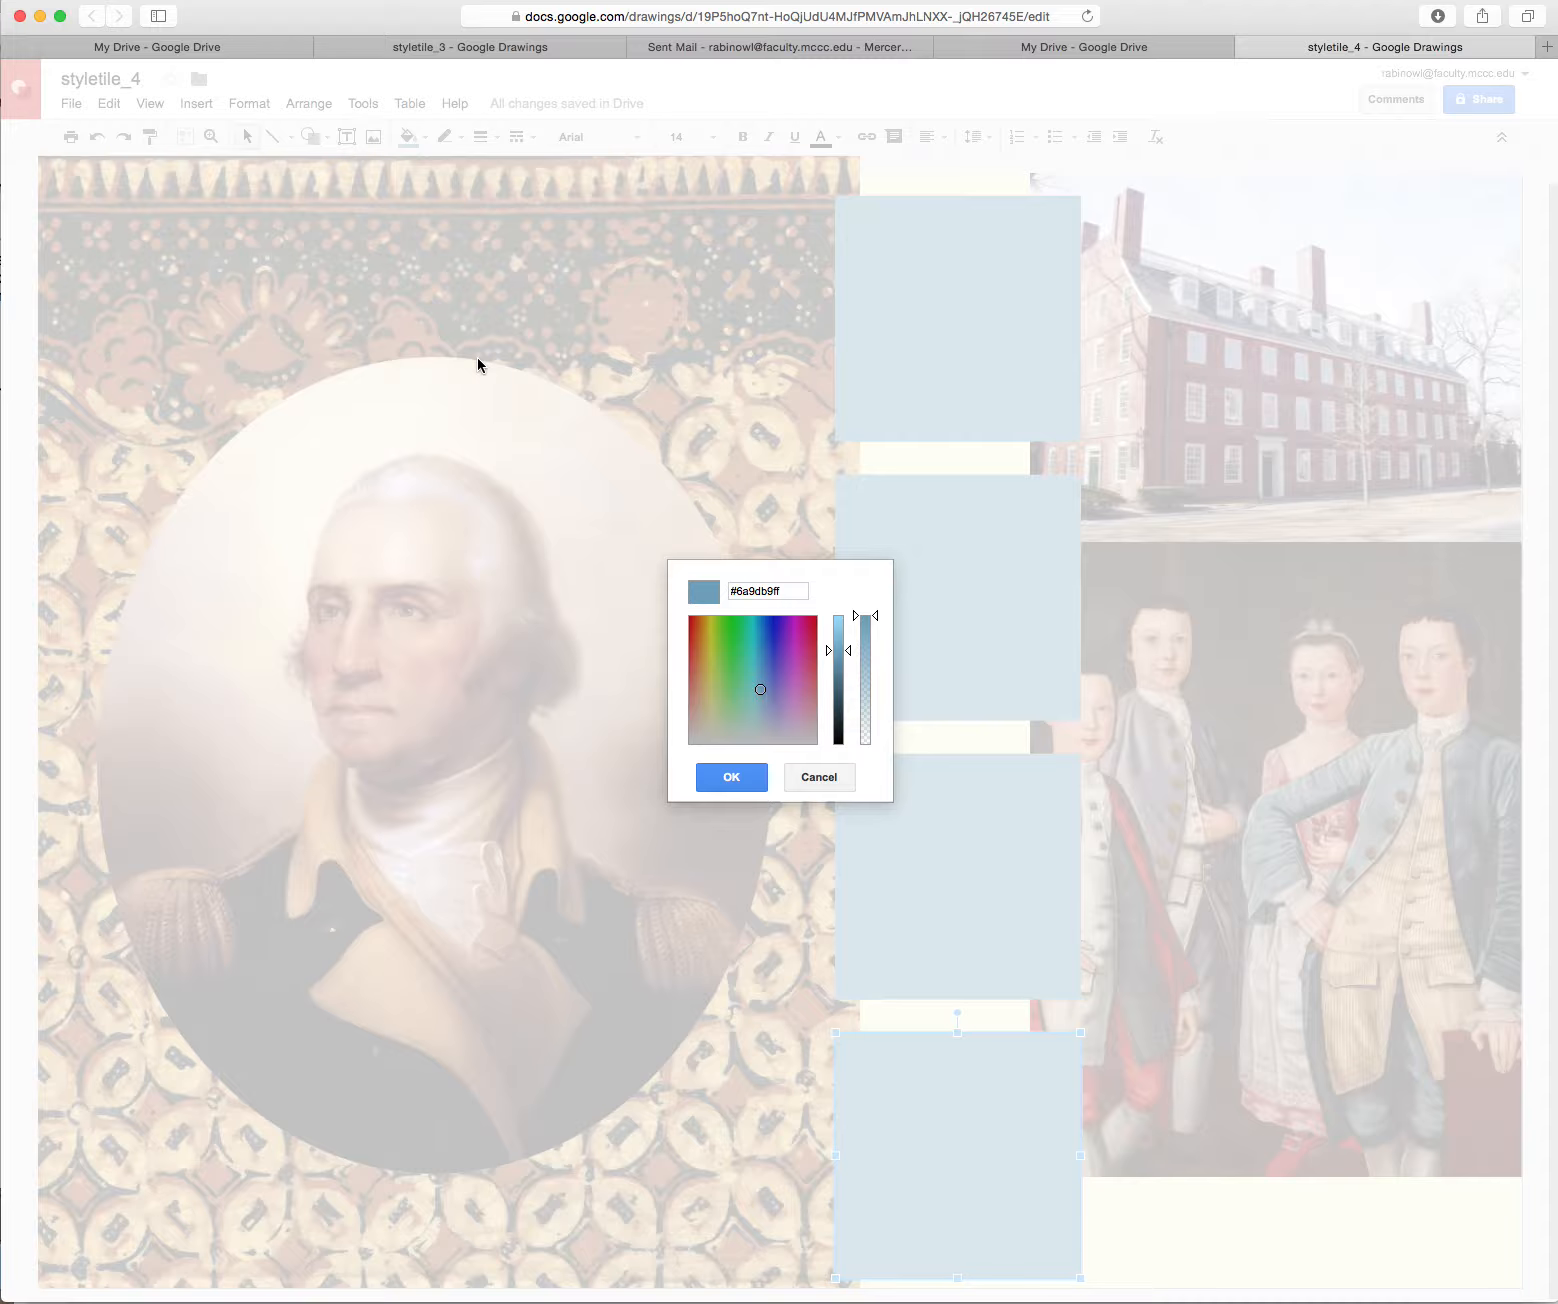
left_click_drag(766, 697, 818, 664)
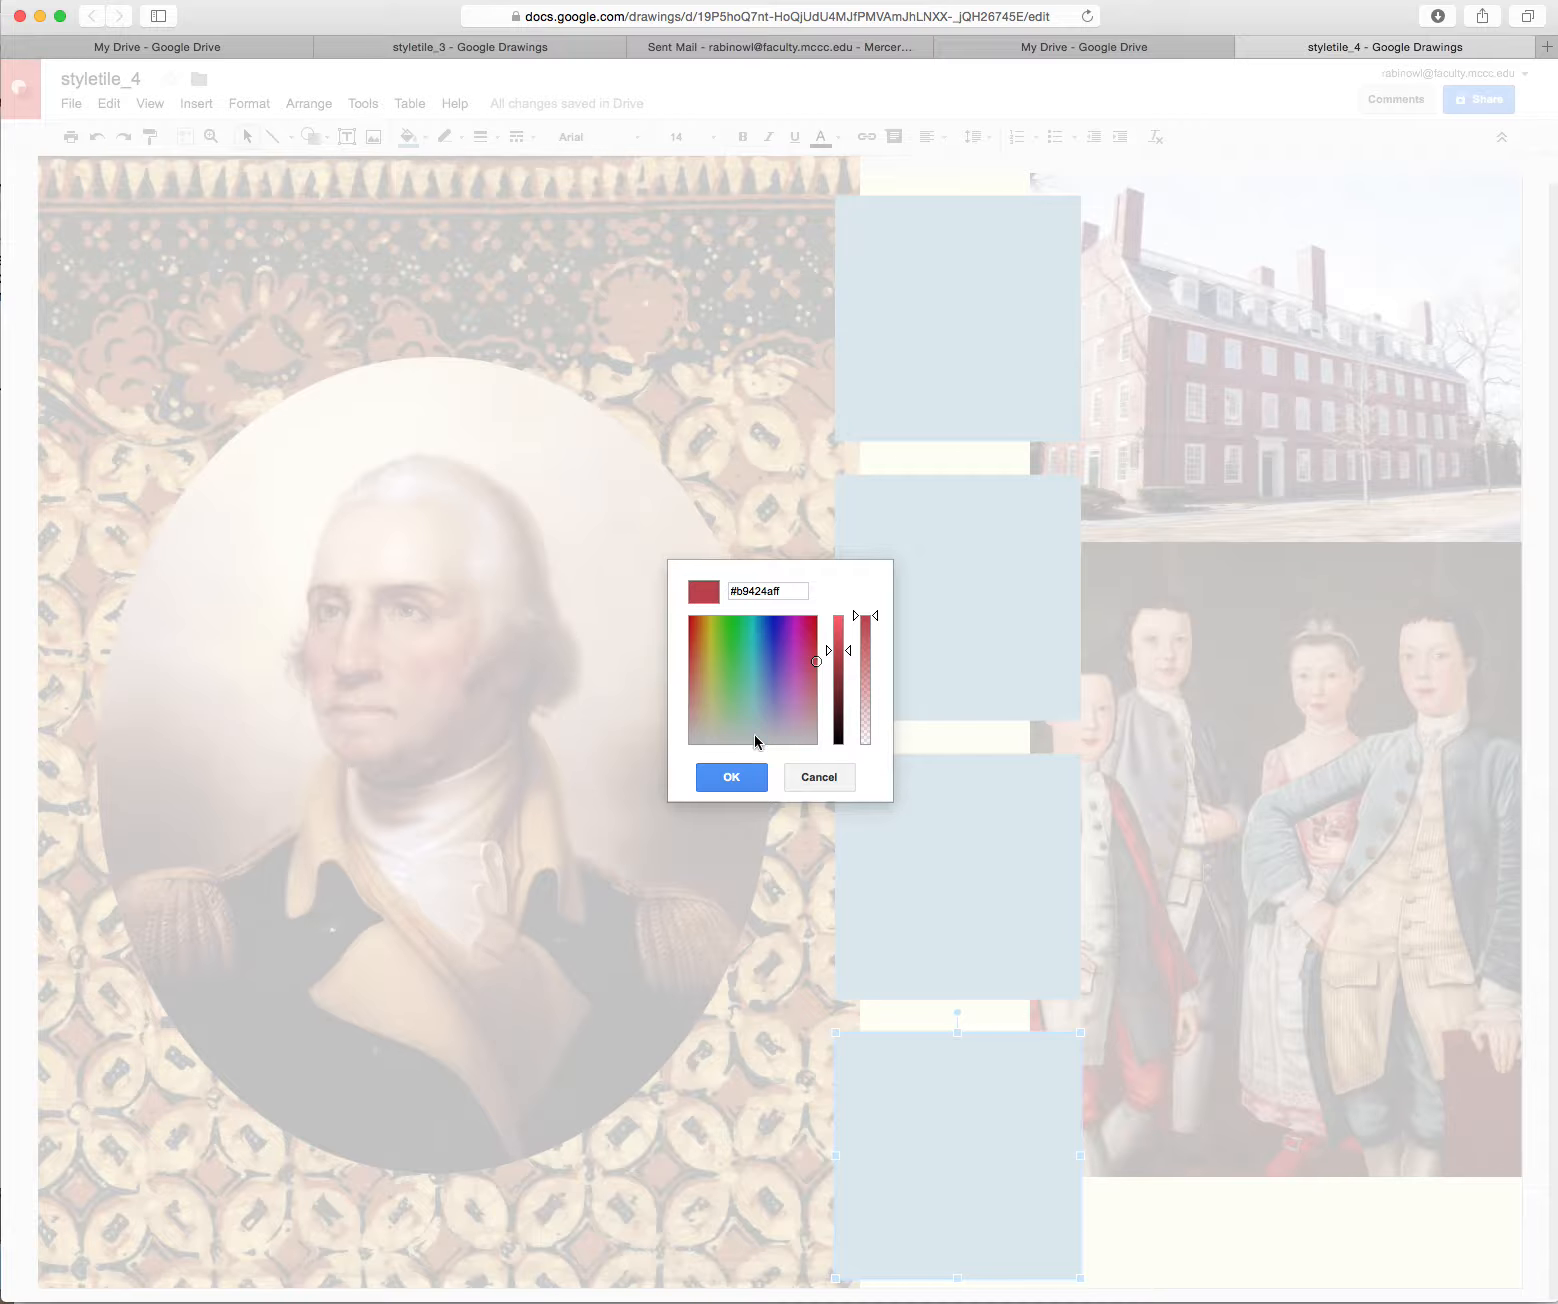
left_click(740, 780)
Recolour the third square a custom rust orange
left_click(949, 893)
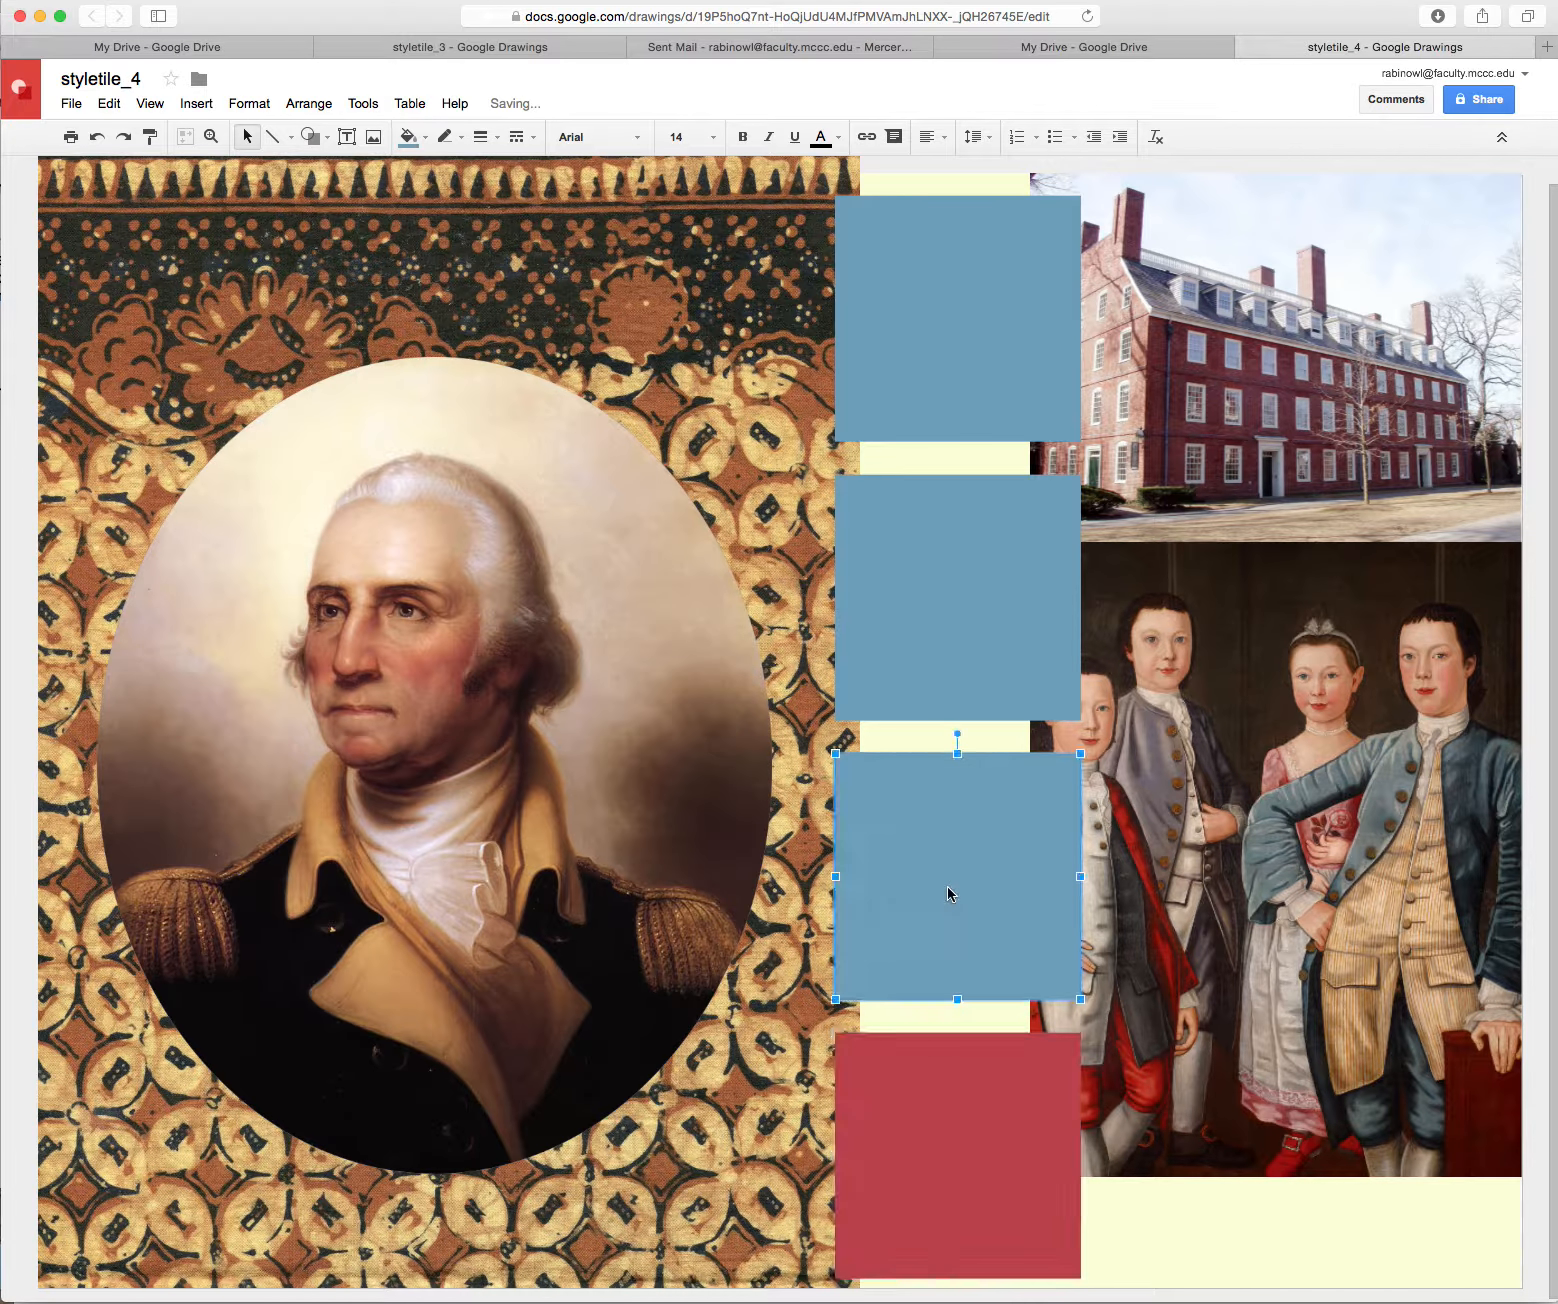
left_click(408, 137)
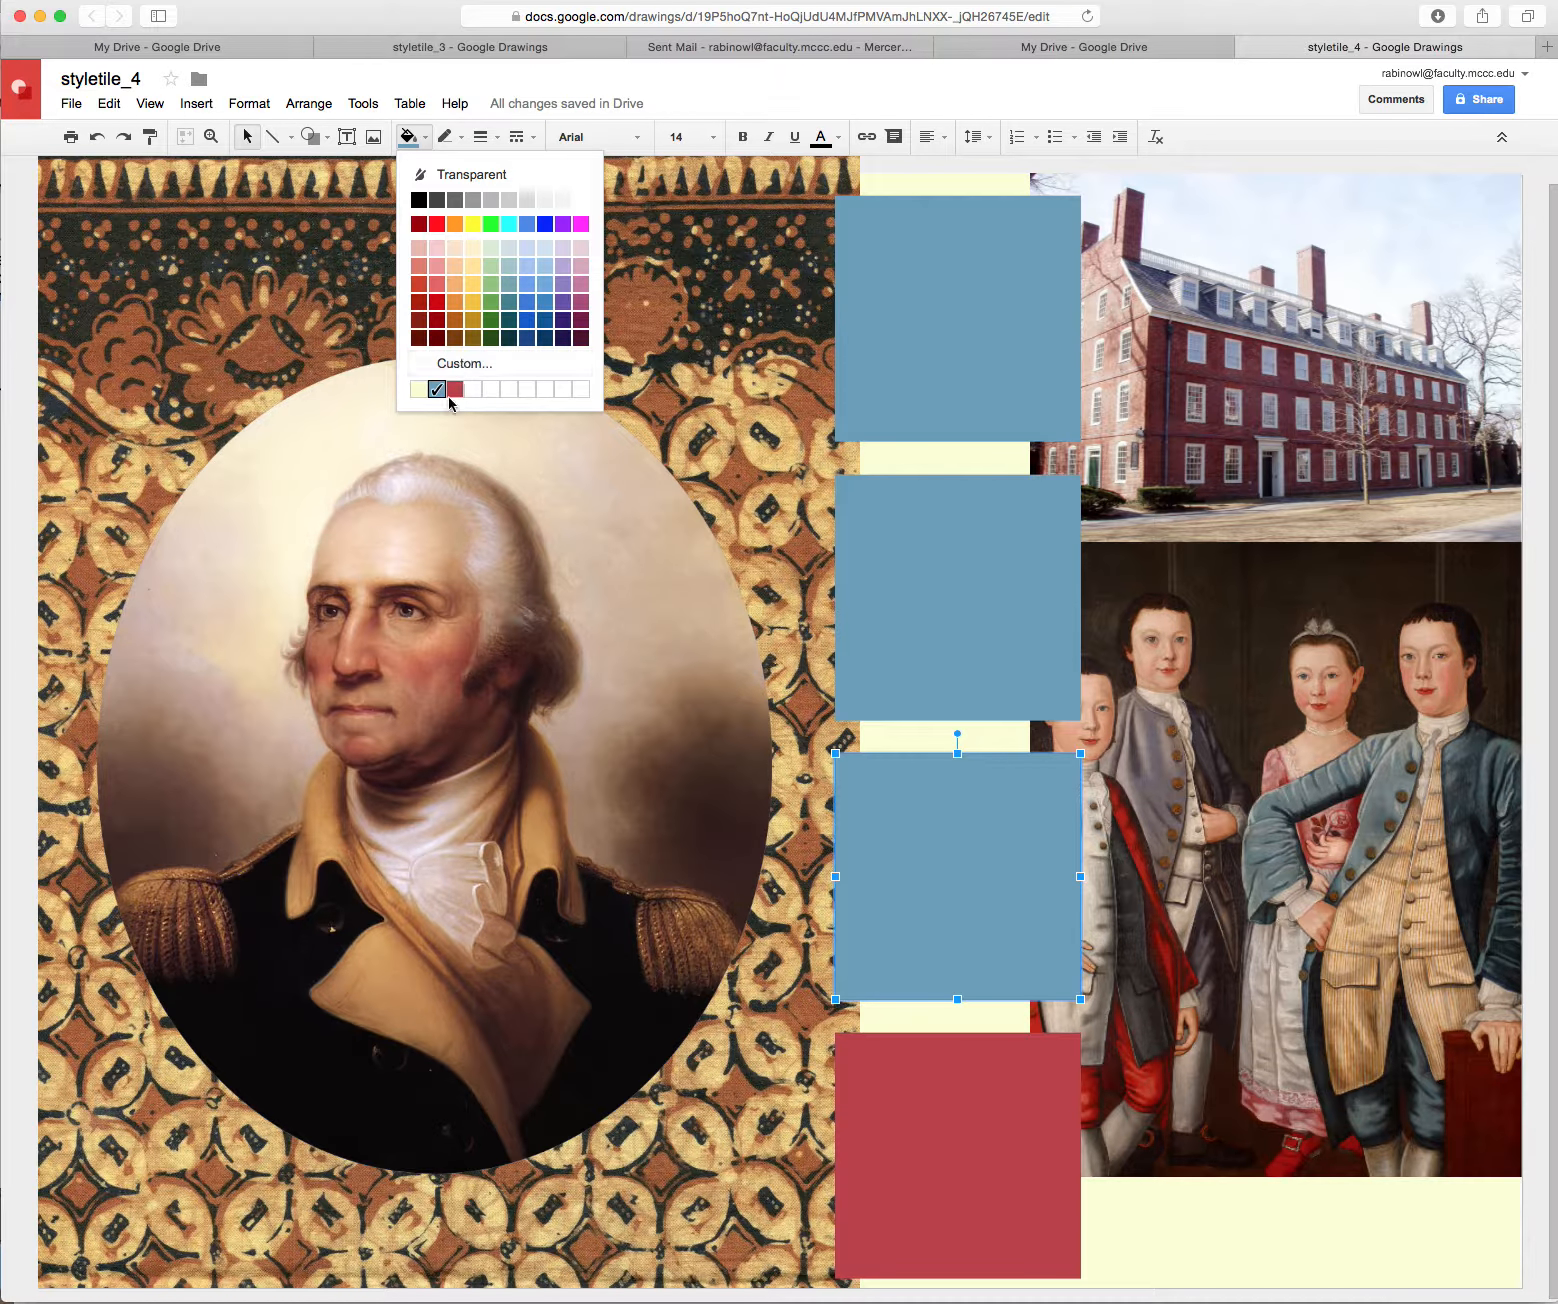
left_click(455, 363)
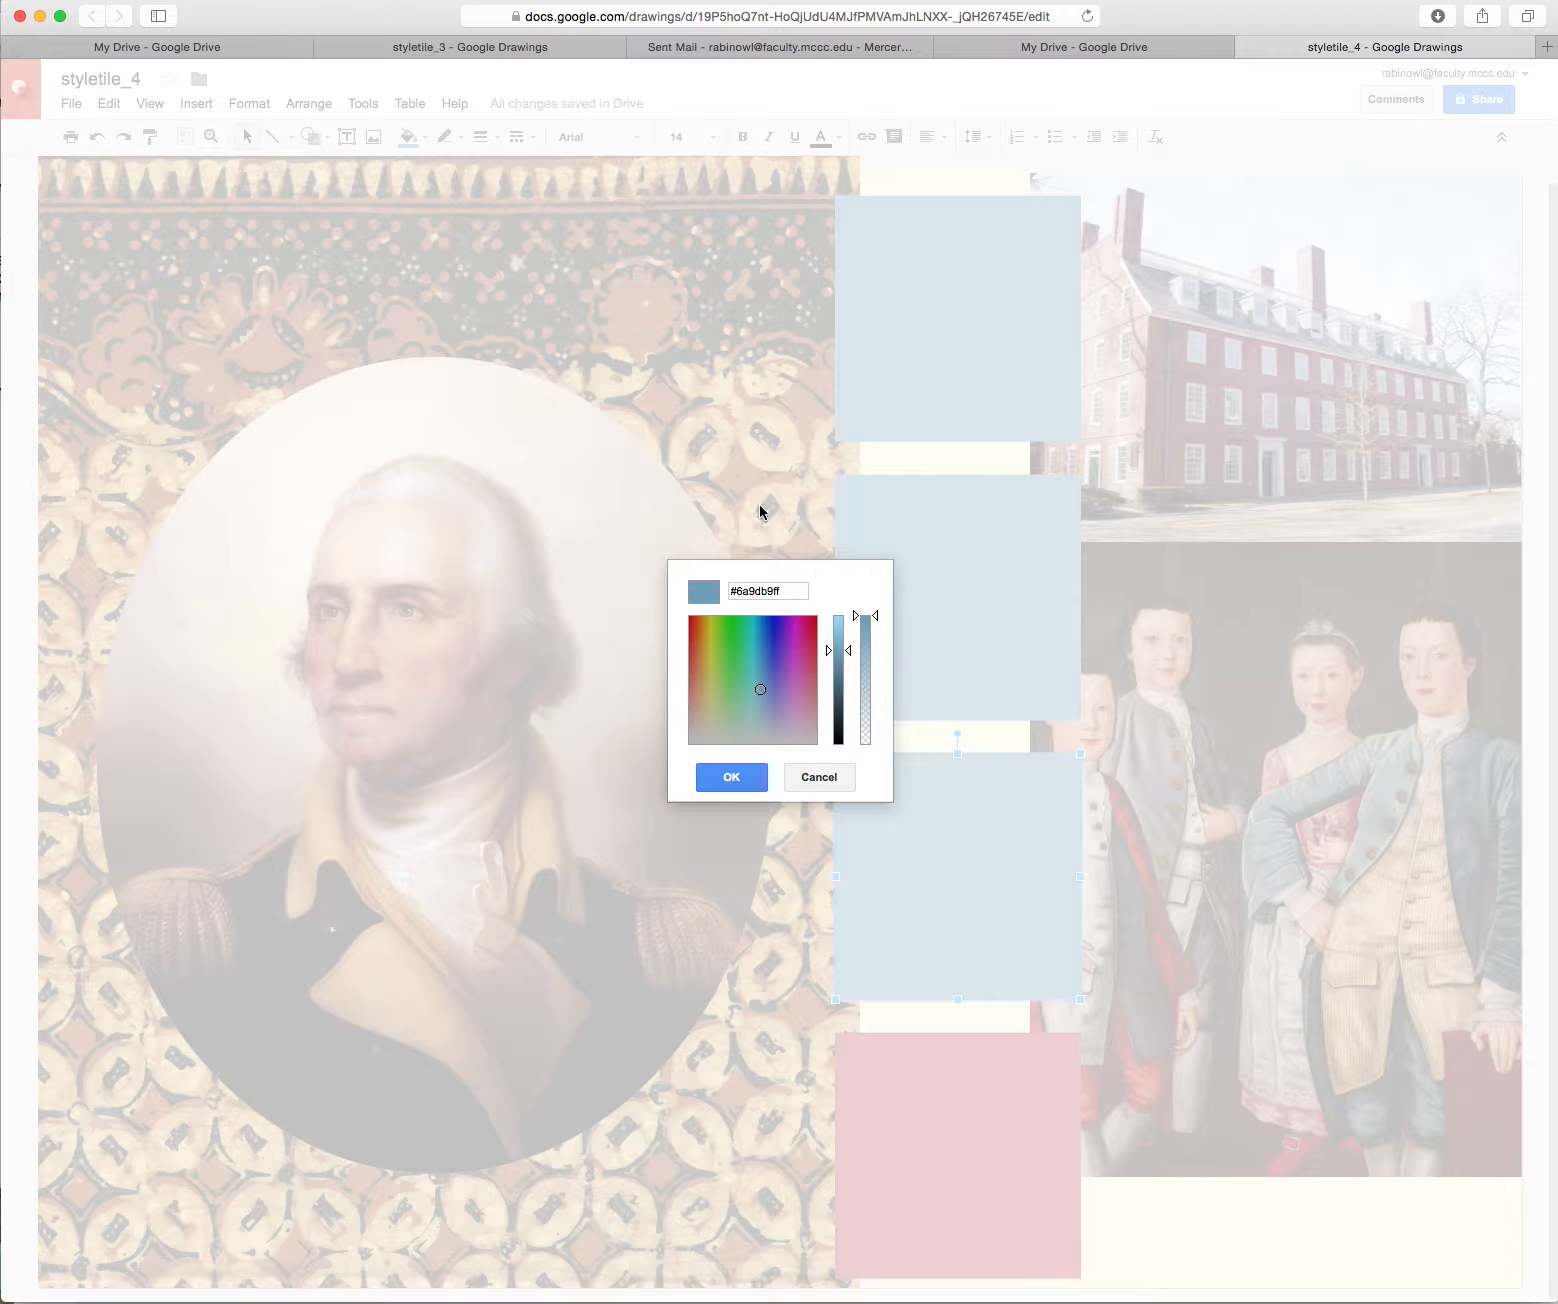
left_click(695, 650)
left_click(757, 776)
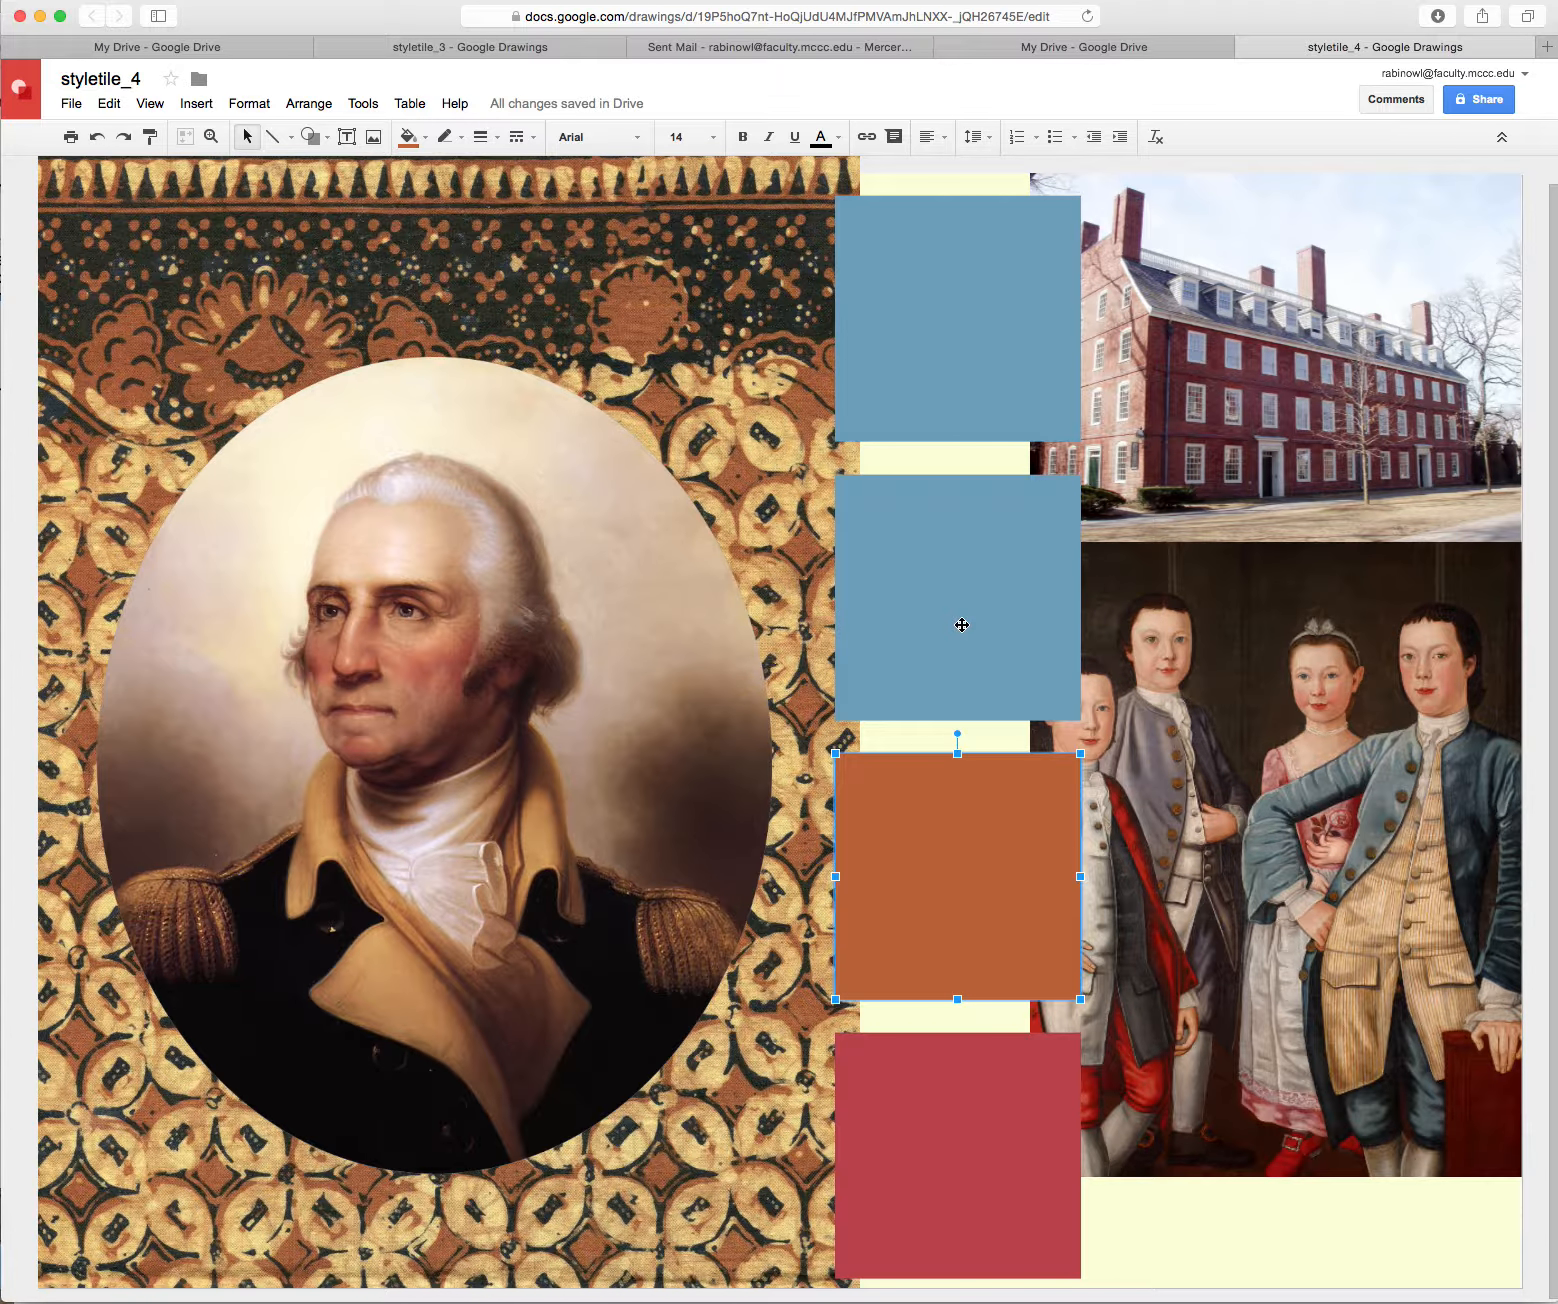
Recolour the second square dark brown #714a45
left_click(961, 626)
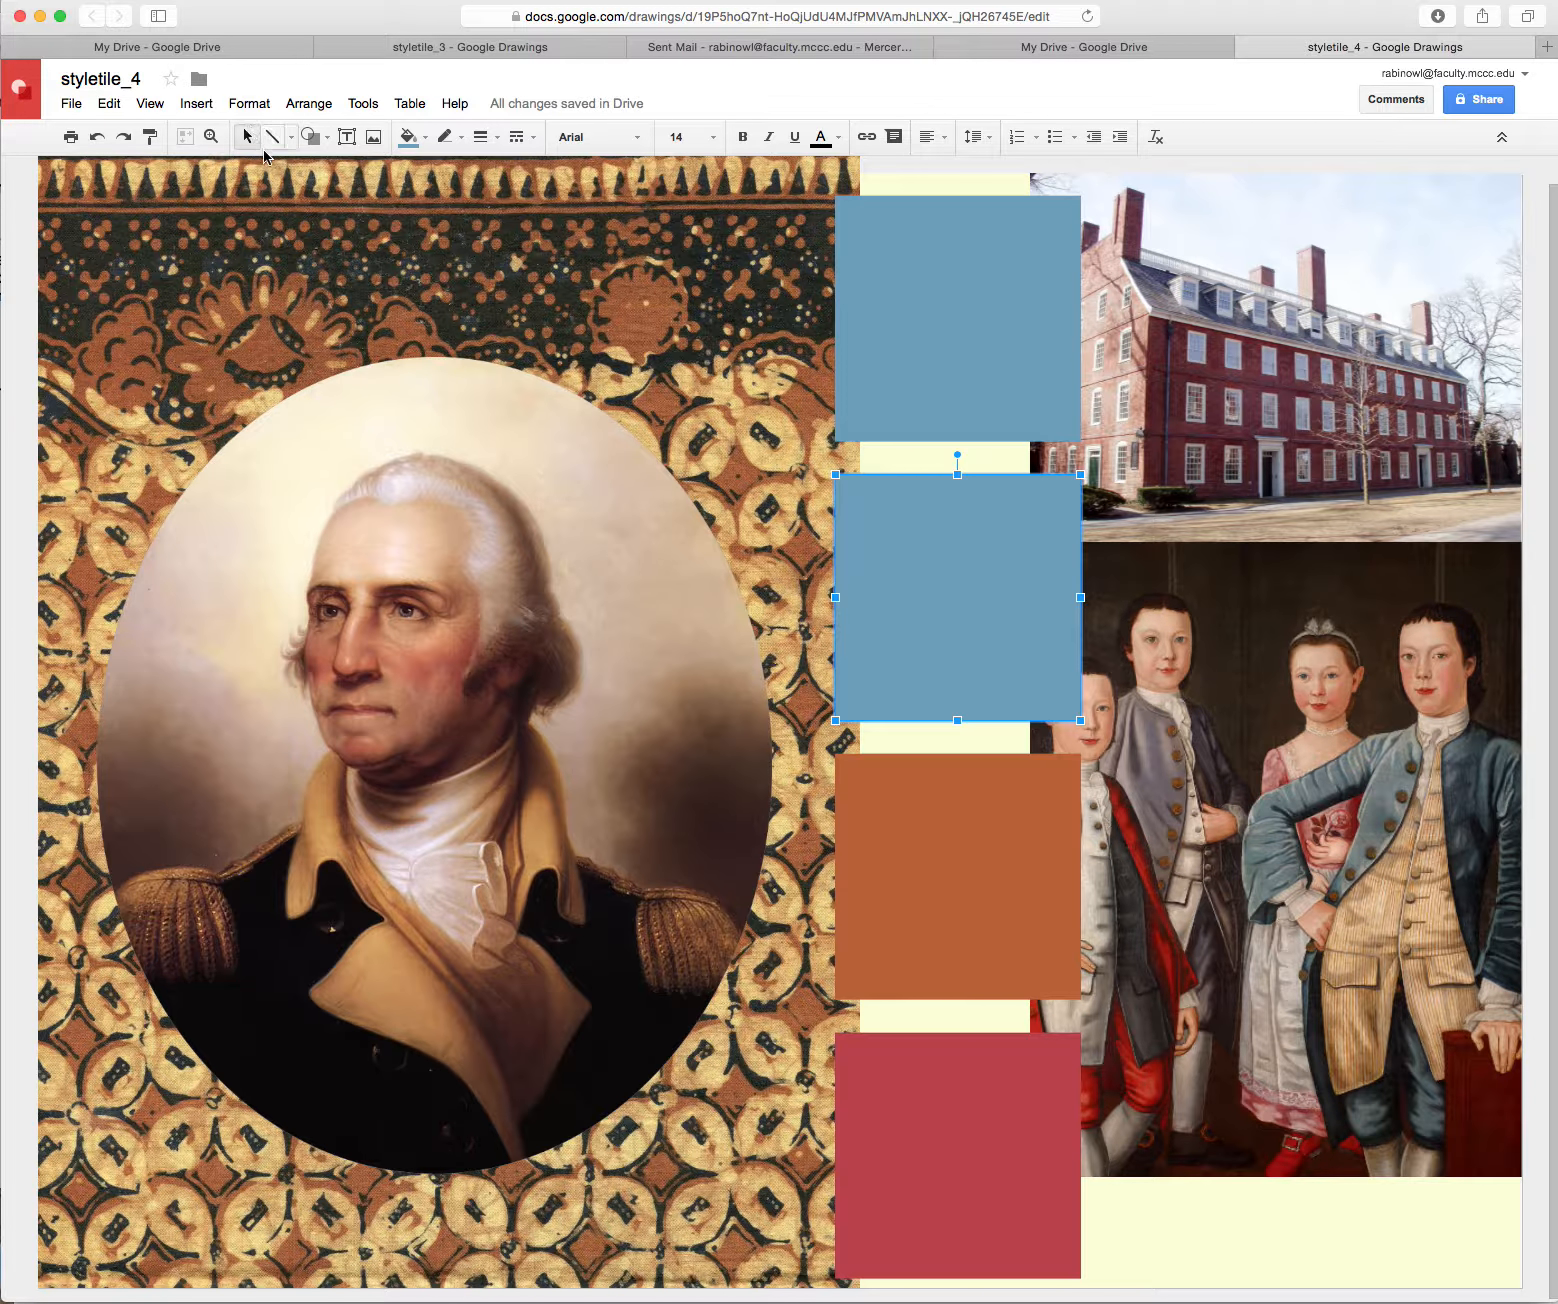
left_click(408, 137)
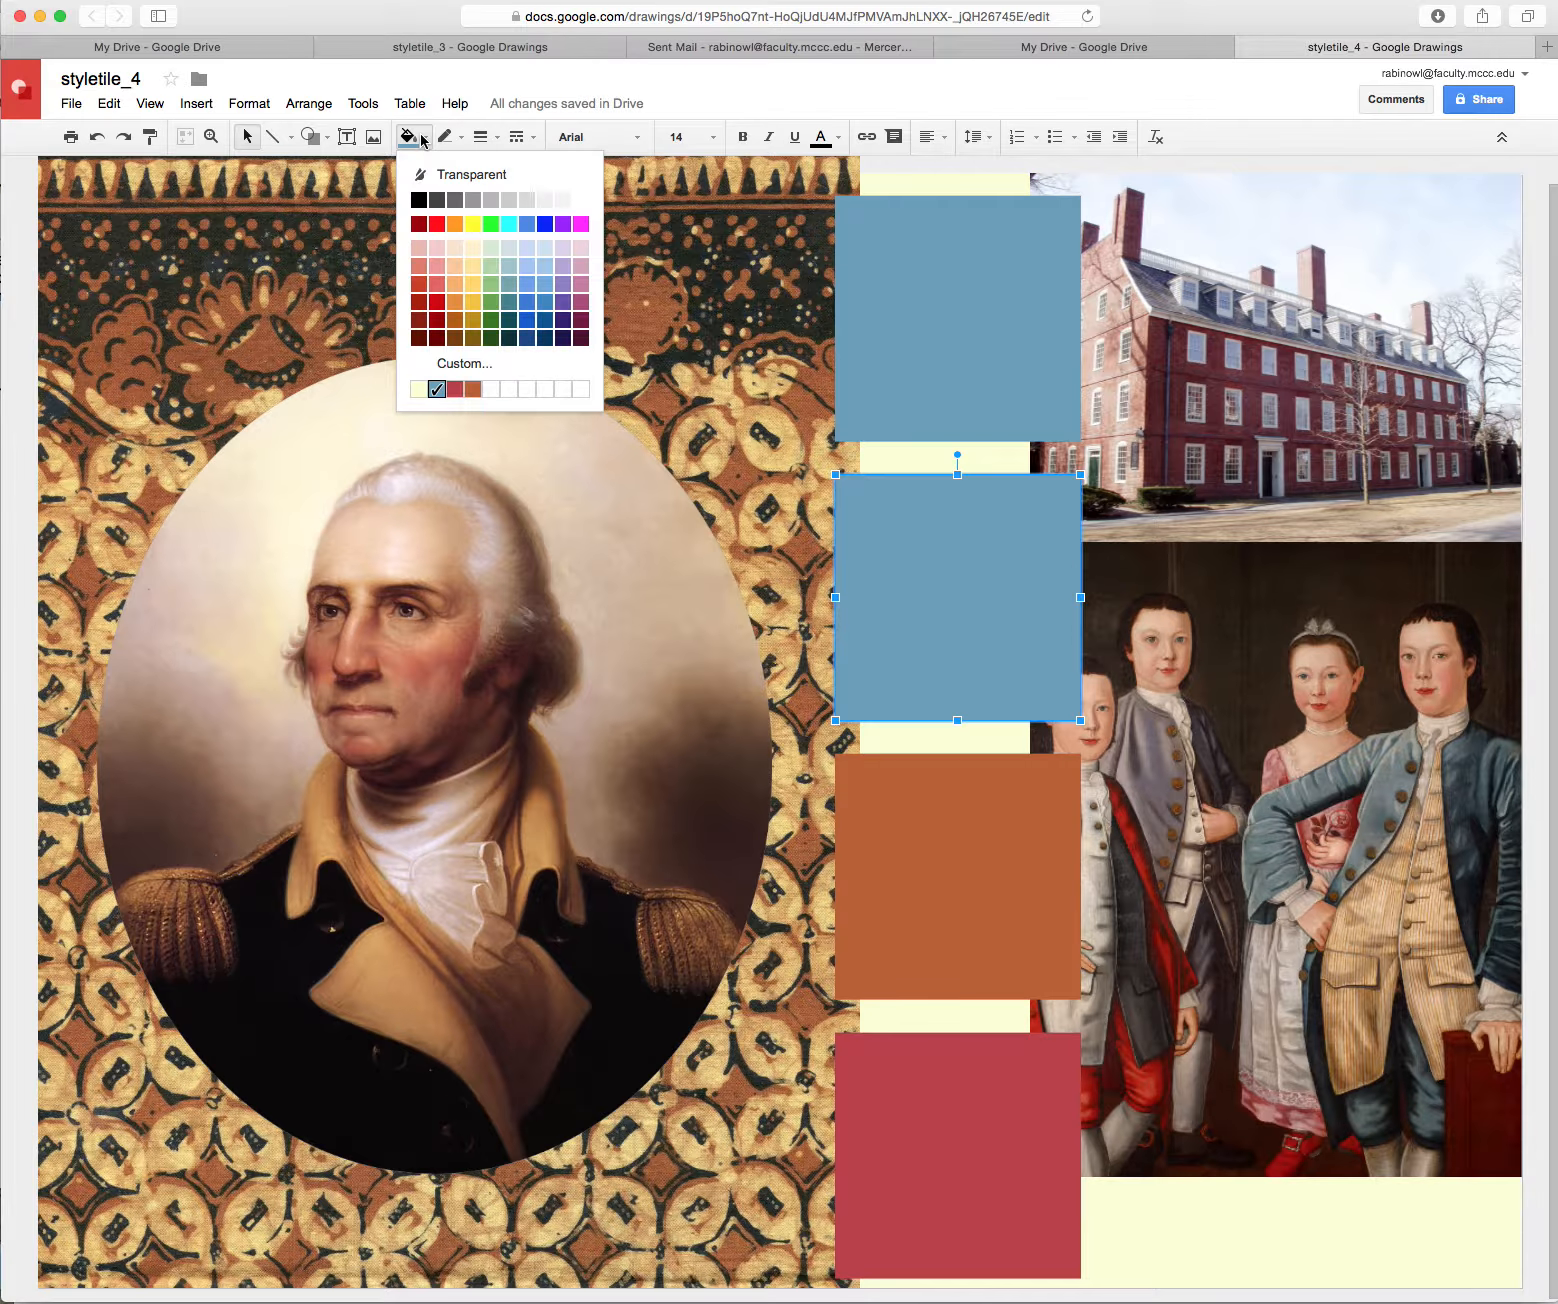
left_click(465, 364)
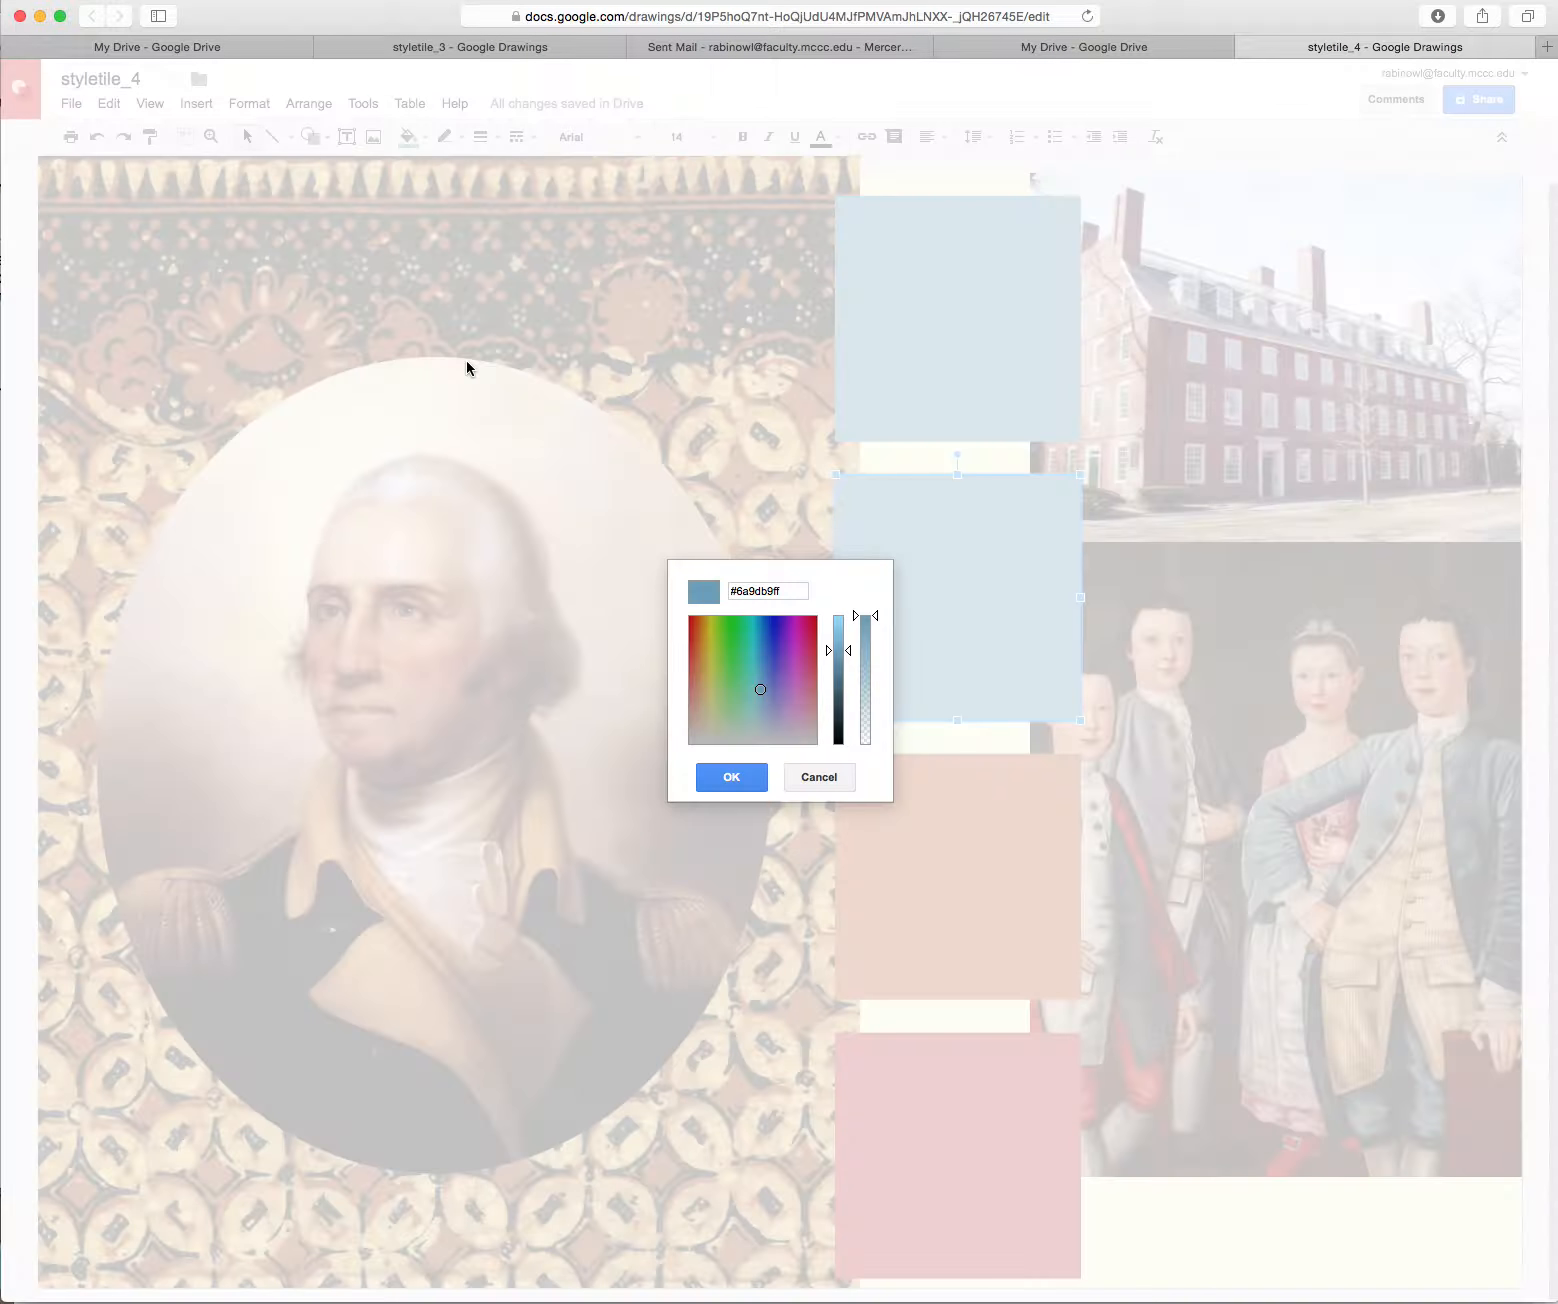
mouse_move(760, 690)
left_mouse_down()
mouse_move(716, 699)
mouse_move(689, 675)
mouse_move(686, 627)
mouse_move(690, 695)
left_mouse_up()
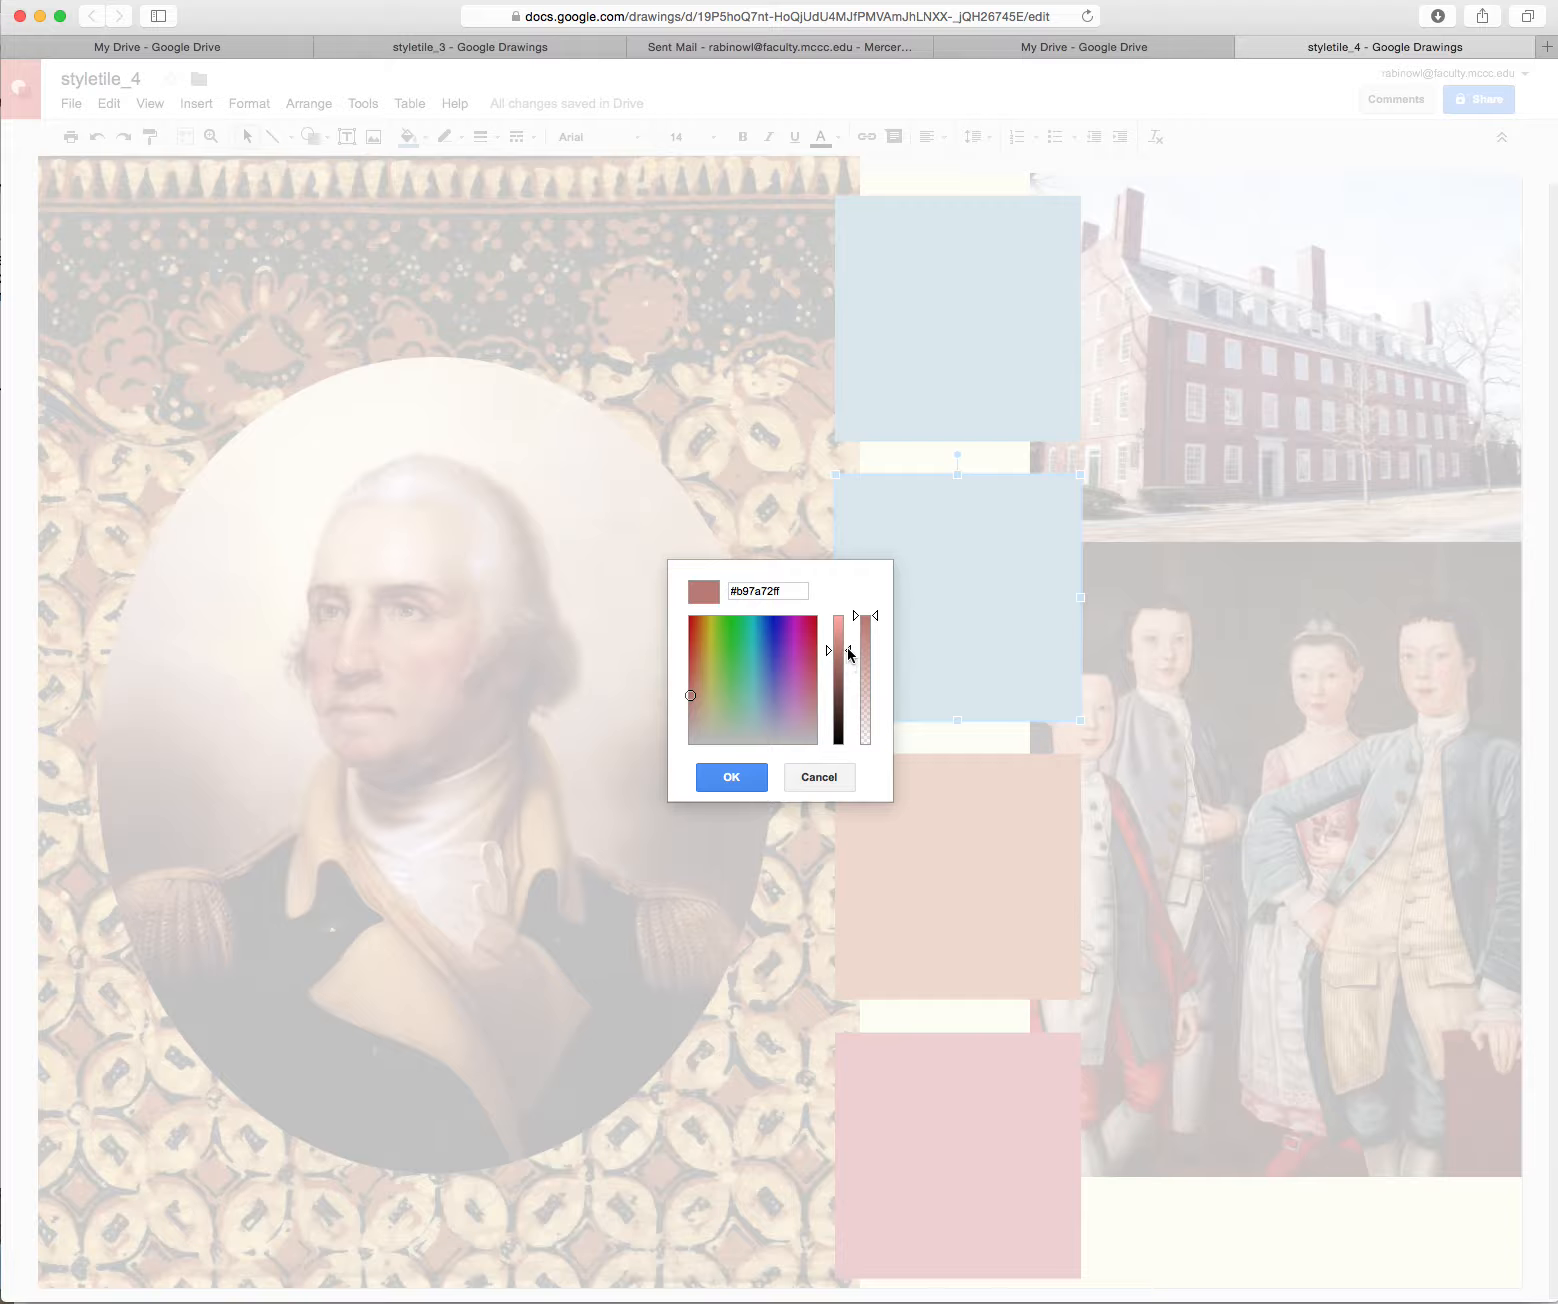
left_click_drag(842, 661, 846, 684)
left_click(731, 777)
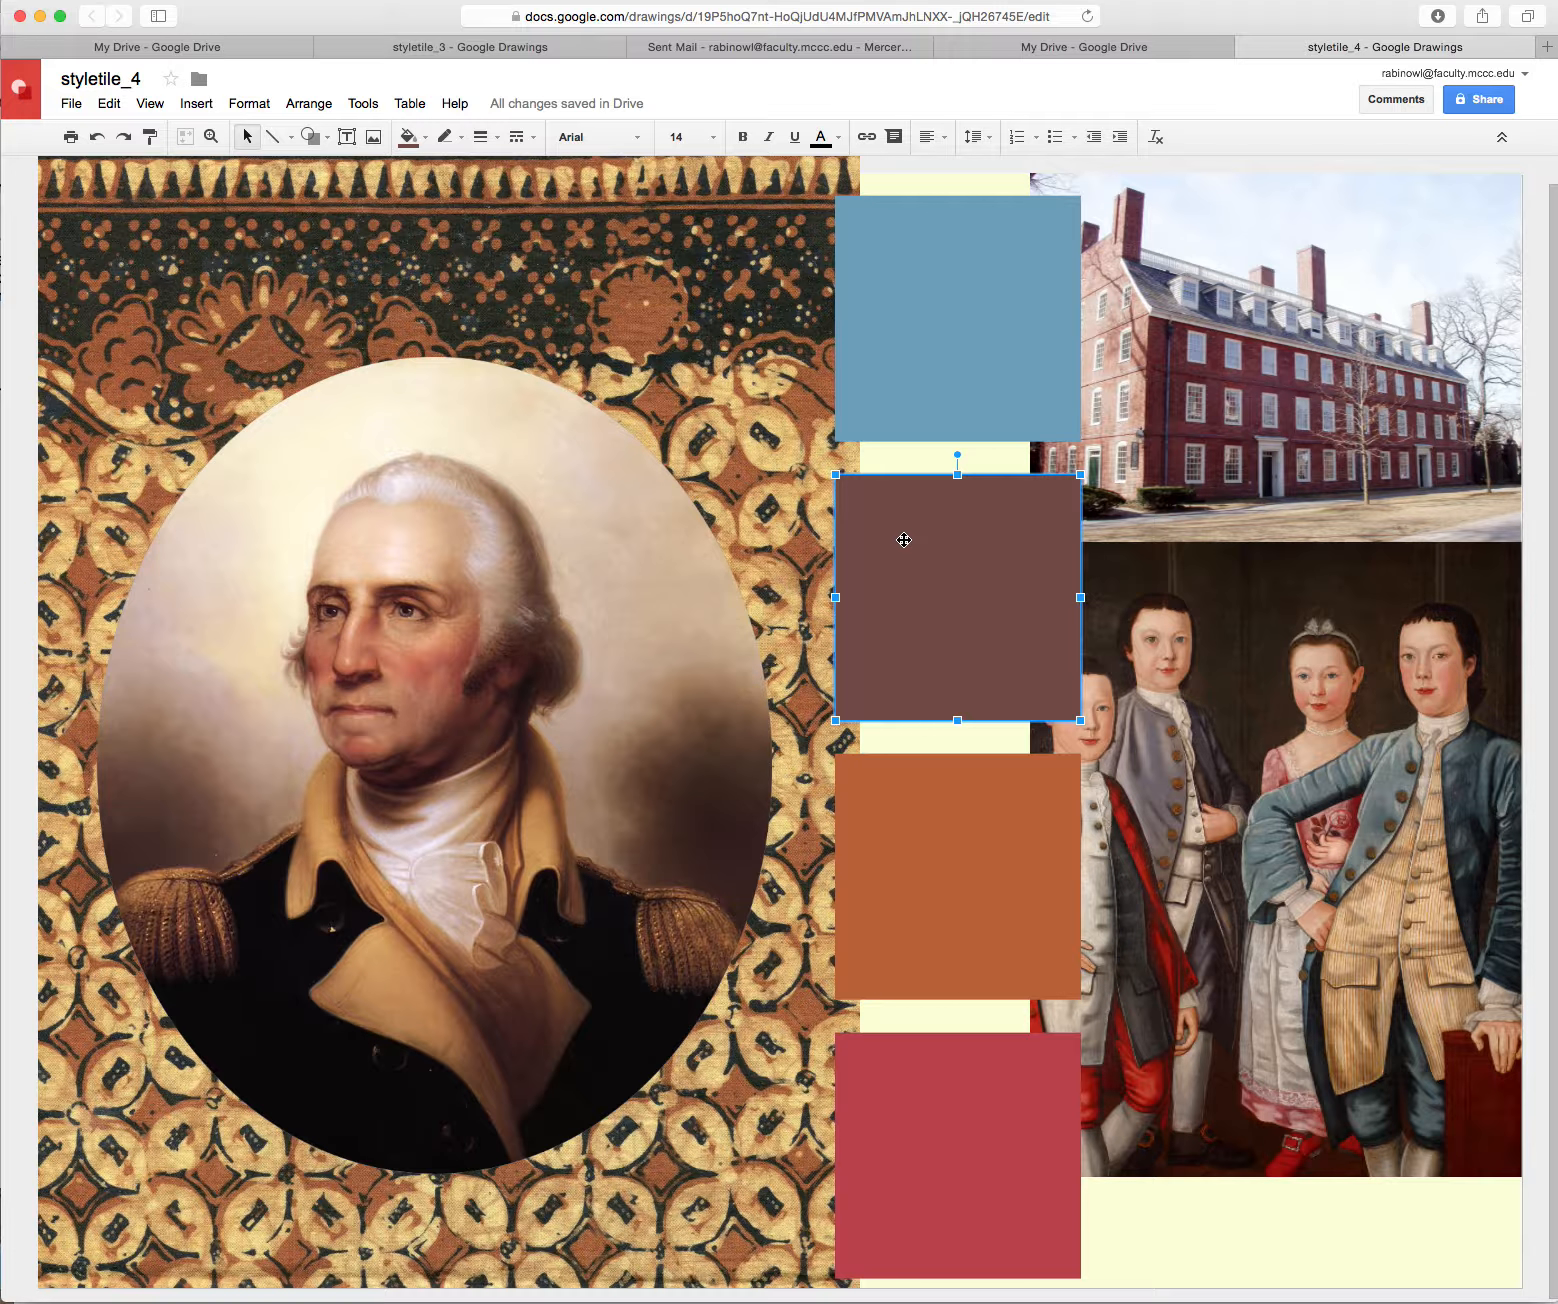
Open the Share dialog and enter the recipient's e-mail address in the People field
left_click(1486, 106)
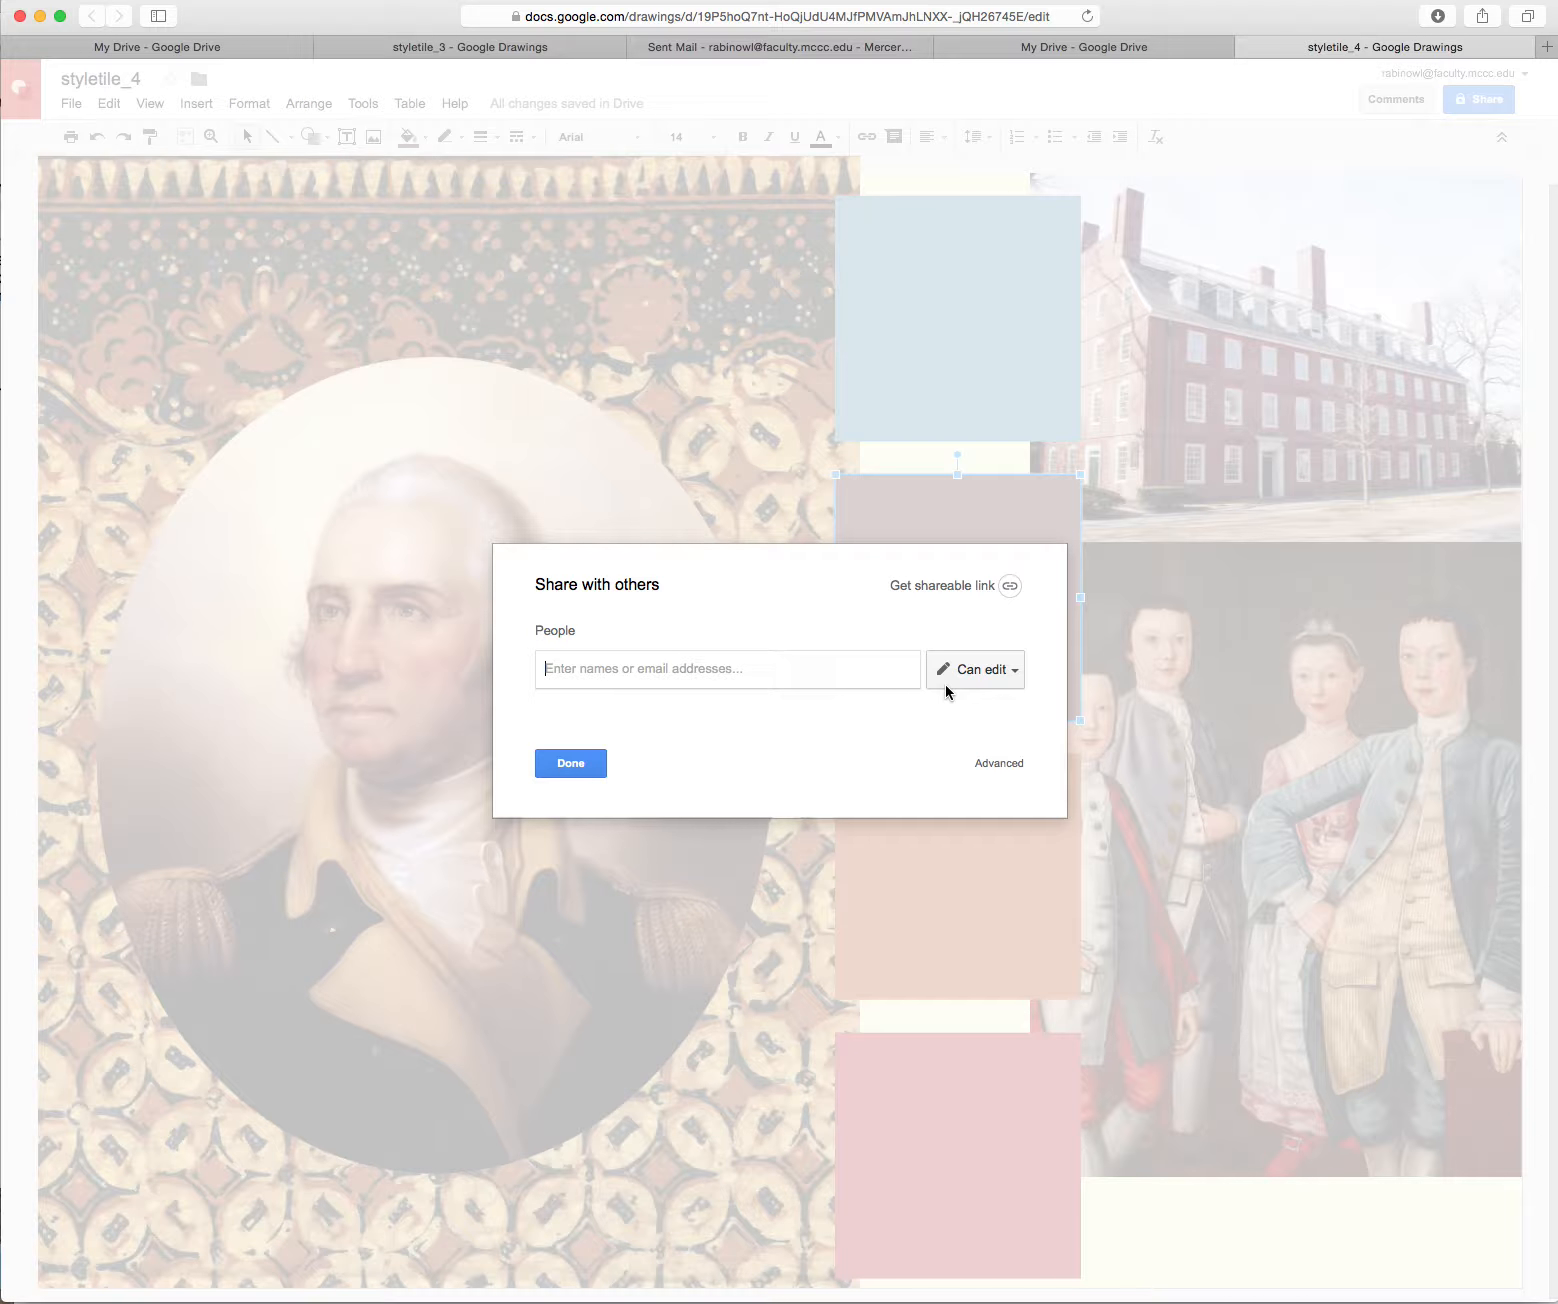
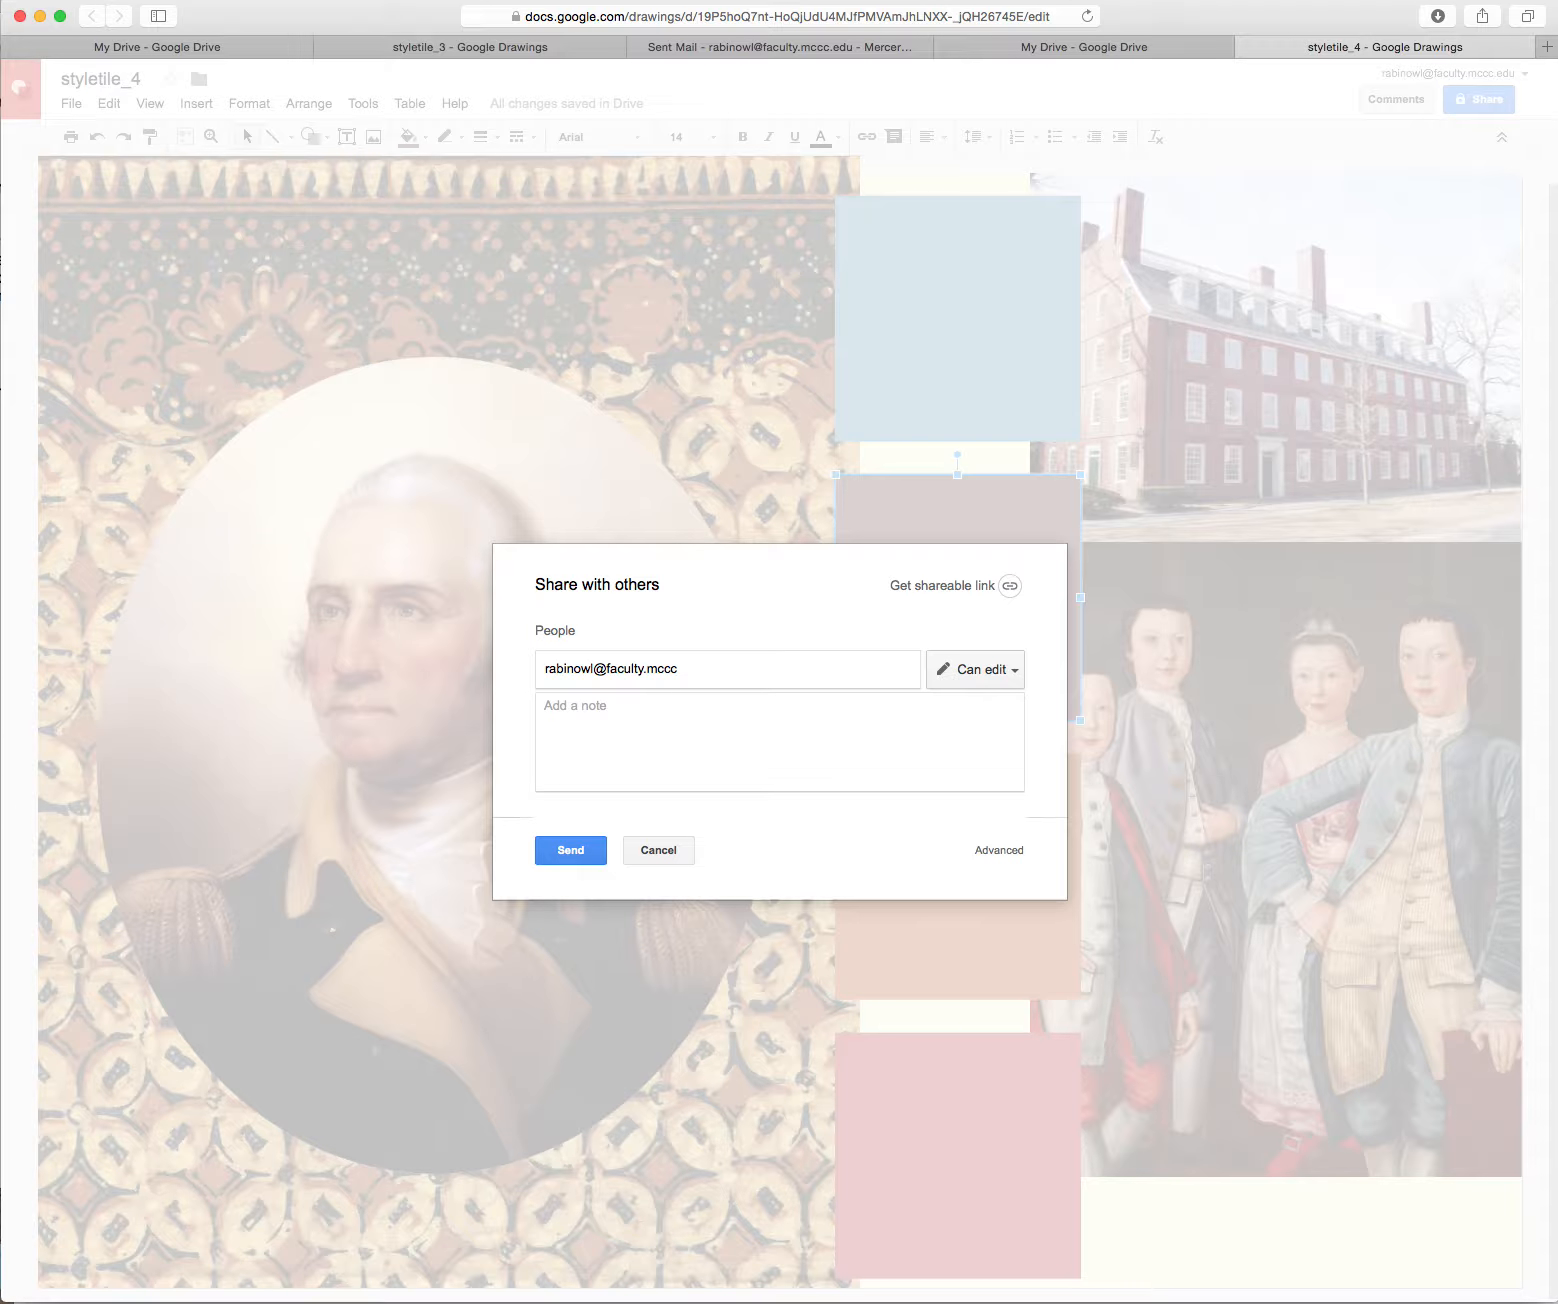